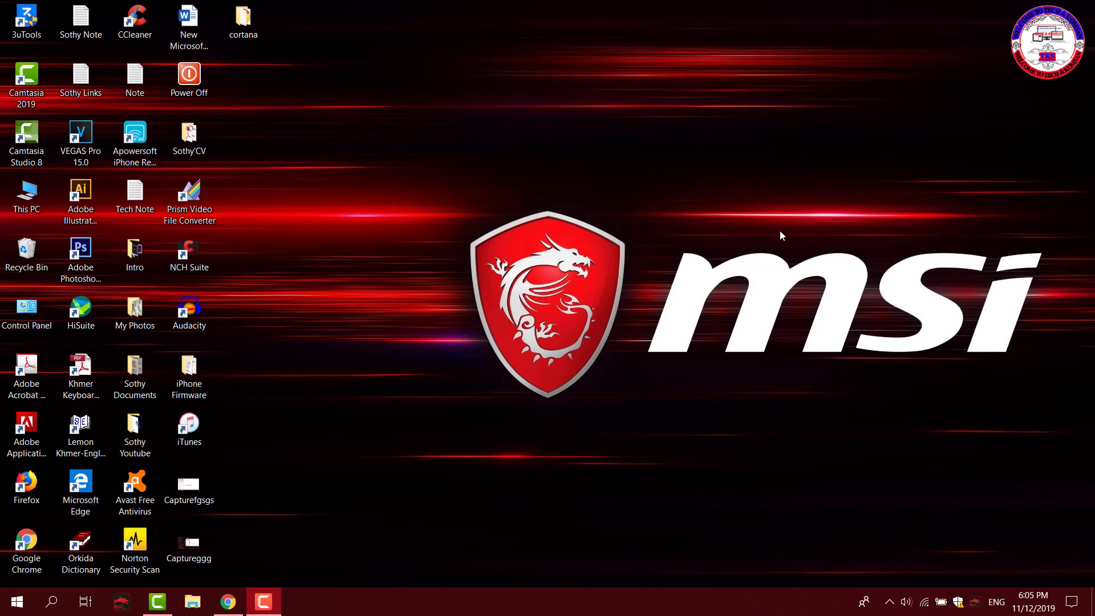
{"action": "right_click", "coordinate": [464, 226]}
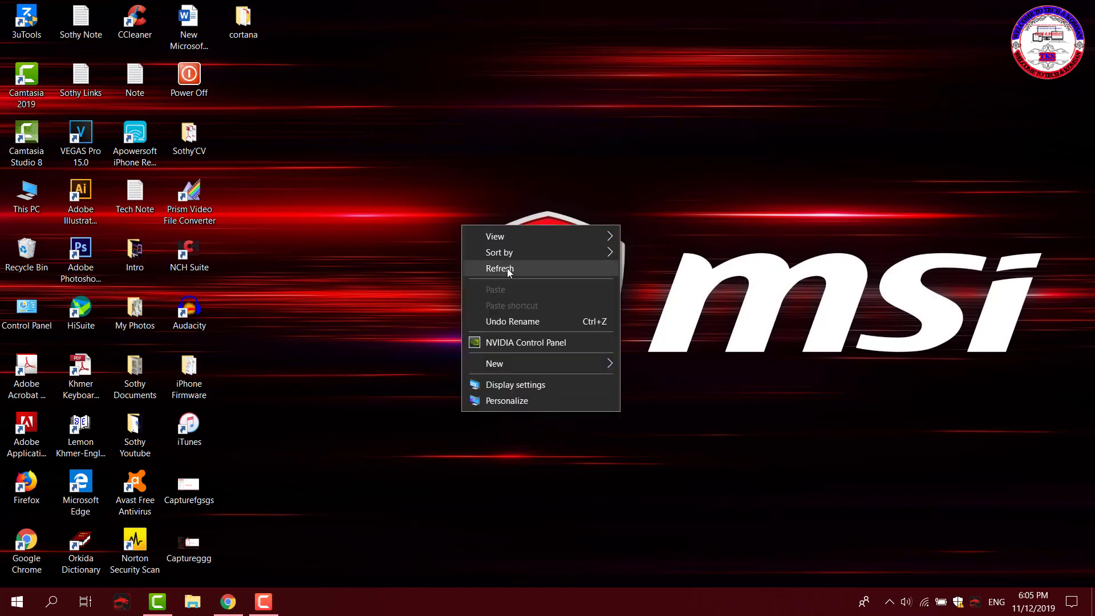
{"action": "left_click", "coordinate": [508, 268]}
{"action": "right_click", "coordinate": [398, 228]}
{"action": "left_click", "coordinate": [444, 267]}
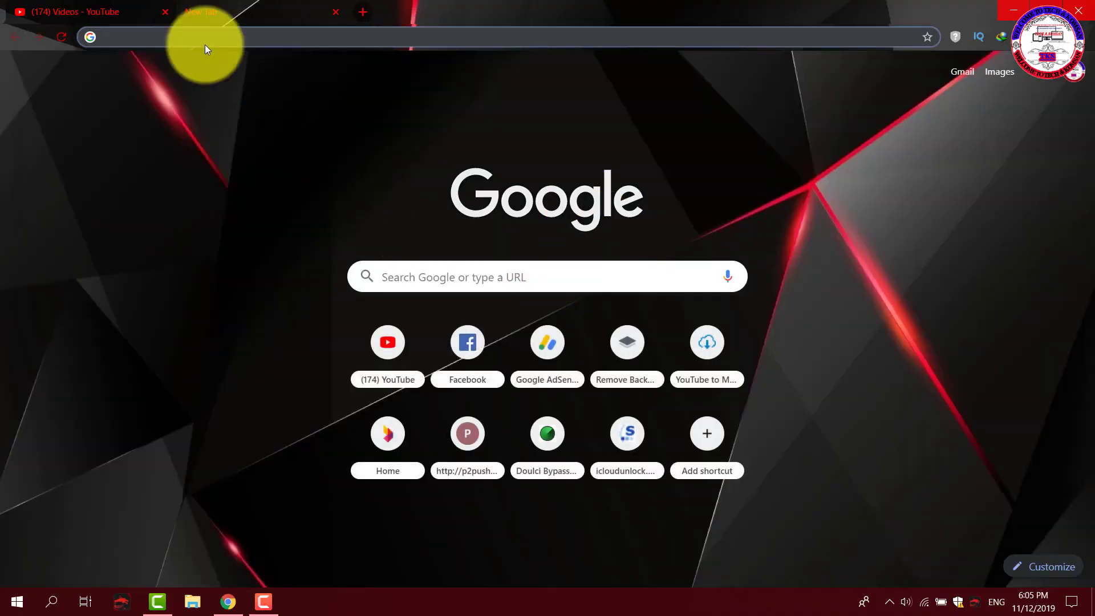
{"action": "left_click", "coordinate": [51, 12]}
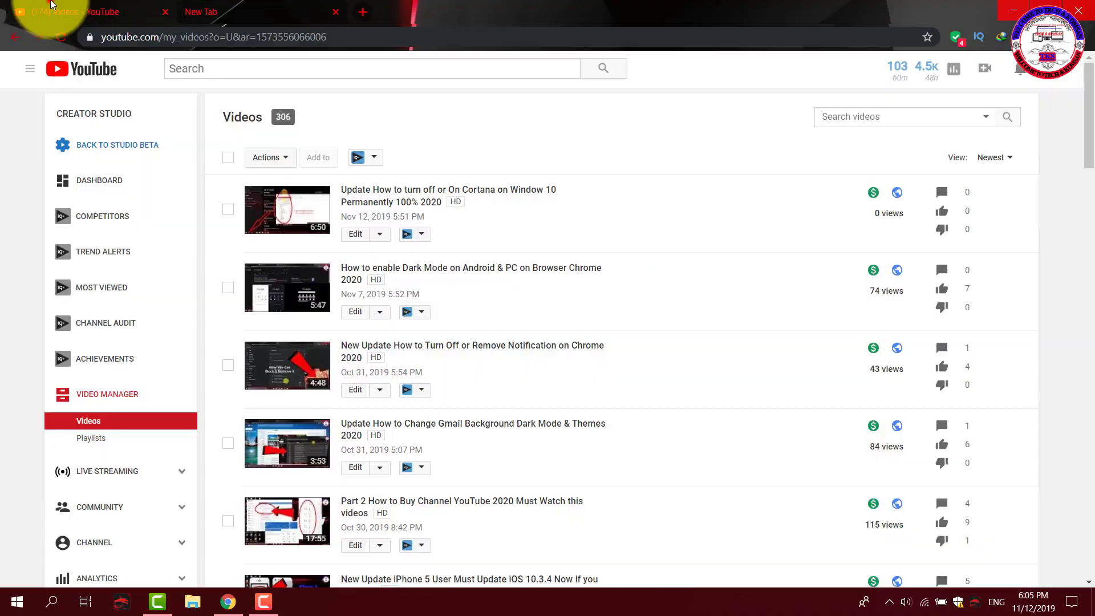
{"action": "left_click", "coordinate": [1014, 10]}
{"action": "right_click", "coordinate": [508, 104]}
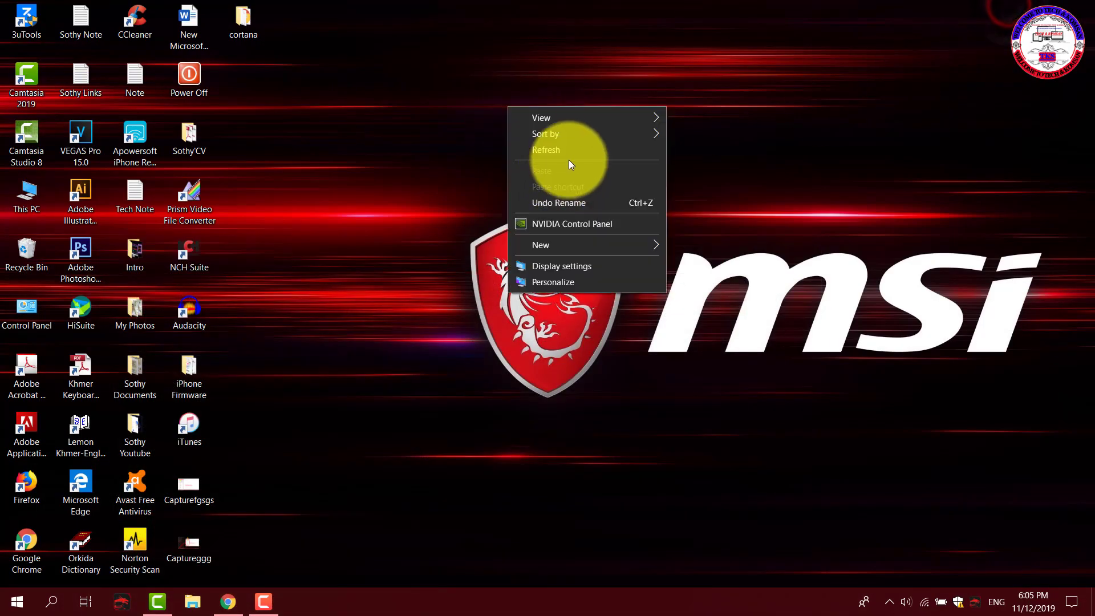
{"action": "left_click", "coordinate": [565, 149]}
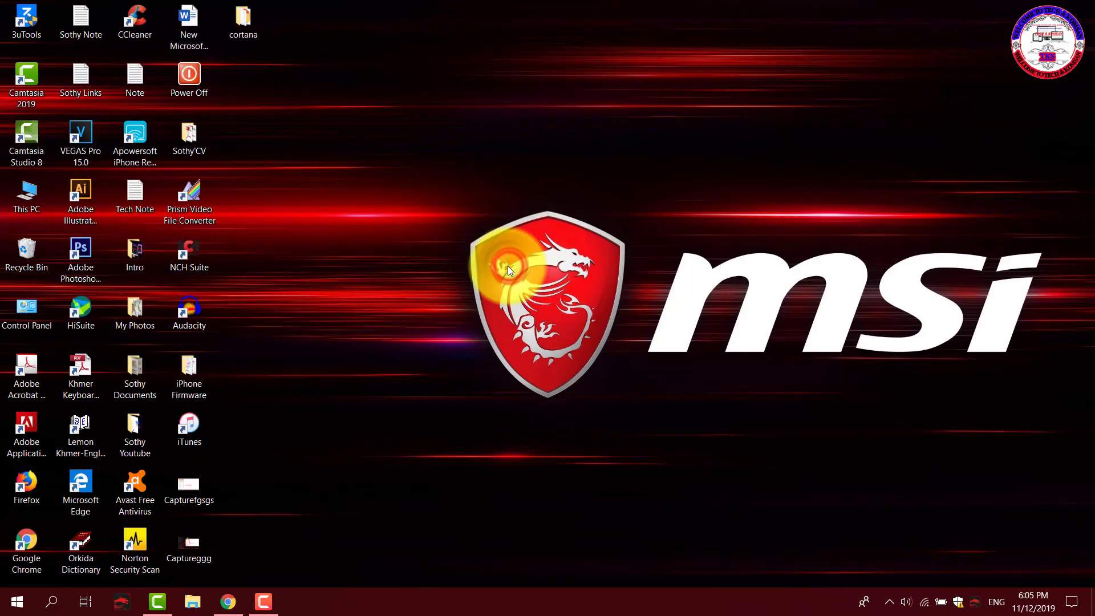
{"action": "right_click", "coordinate": [508, 272]}
{"action": "left_click", "coordinate": [539, 310]}
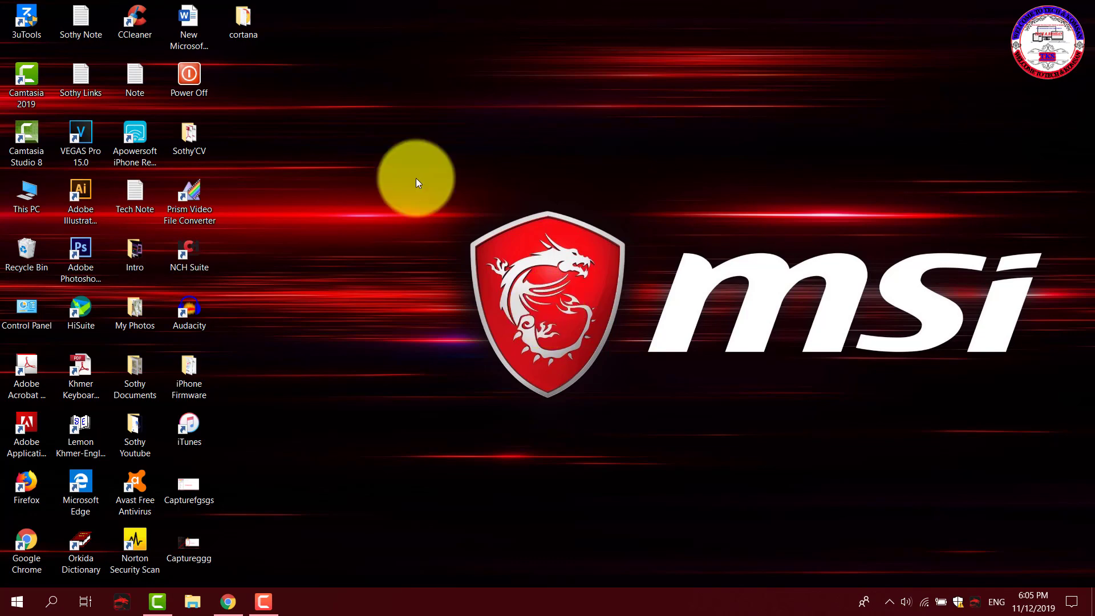
{"action": "right_click", "coordinate": [461, 180]}
{"action": "left_click", "coordinate": [528, 230]}
{"action": "right_click", "coordinate": [475, 200]}
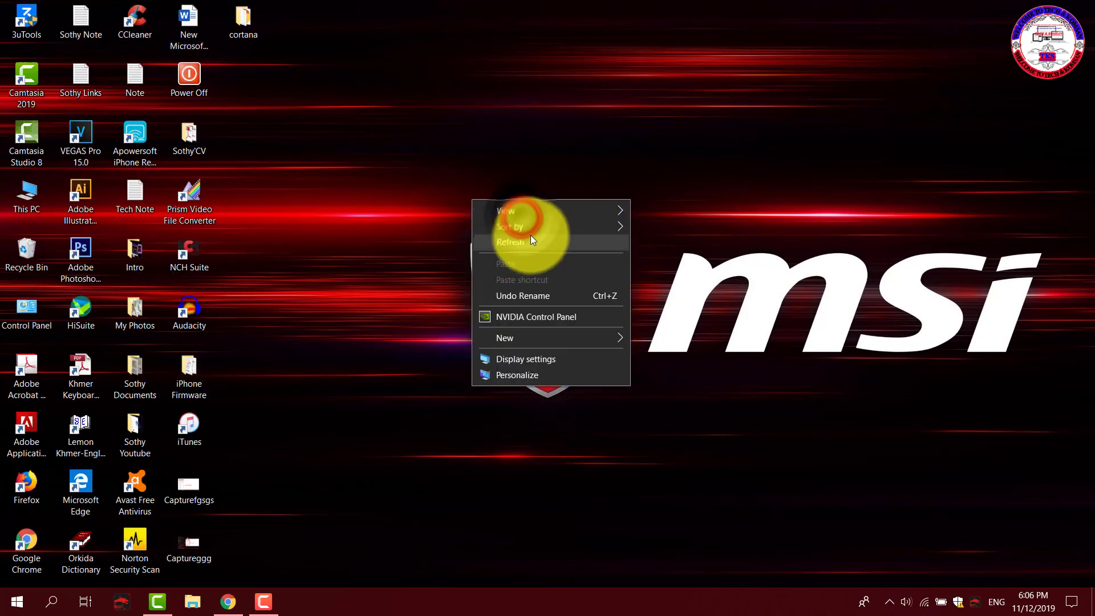
{"action": "left_click", "coordinate": [531, 235]}
{"action": "right_click", "coordinate": [467, 210]}
{"action": "left_click", "coordinate": [522, 253]}
{"action": "right_click", "coordinate": [460, 220]}
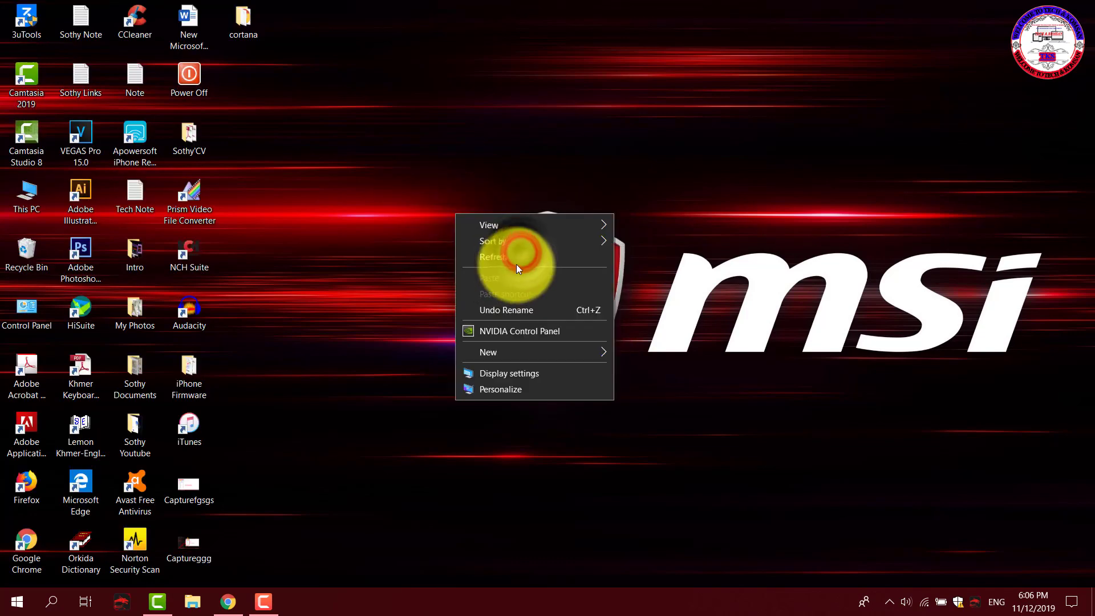
{"action": "left_click", "coordinate": [515, 265]}
{"action": "right_click", "coordinate": [460, 221]}
{"action": "left_click", "coordinate": [517, 262]}
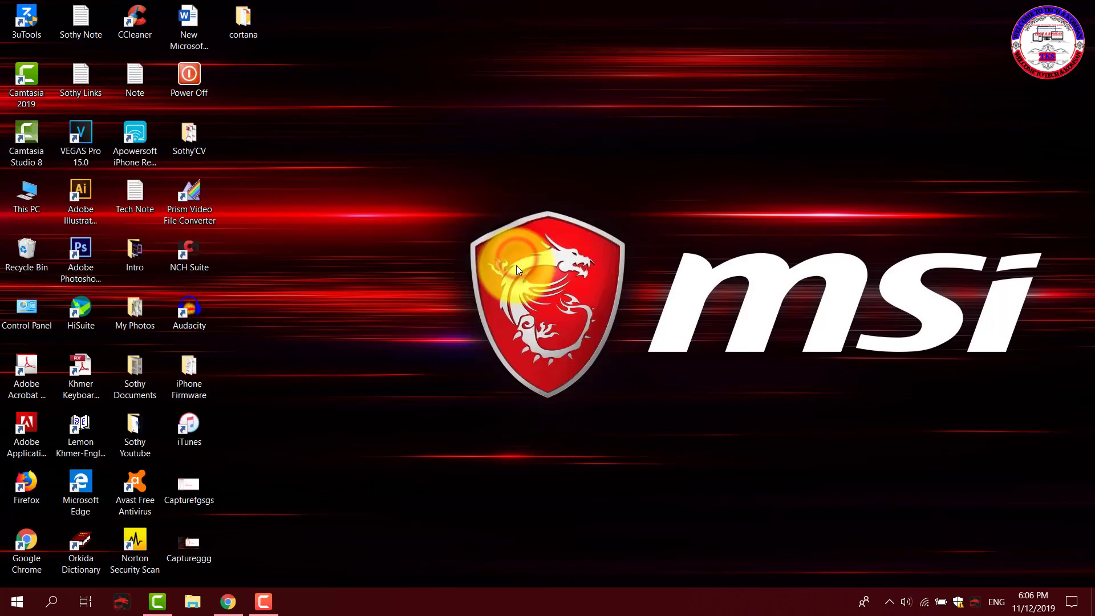
{"action": "right_click", "coordinate": [466, 272]}
{"action": "left_click", "coordinate": [549, 317]}
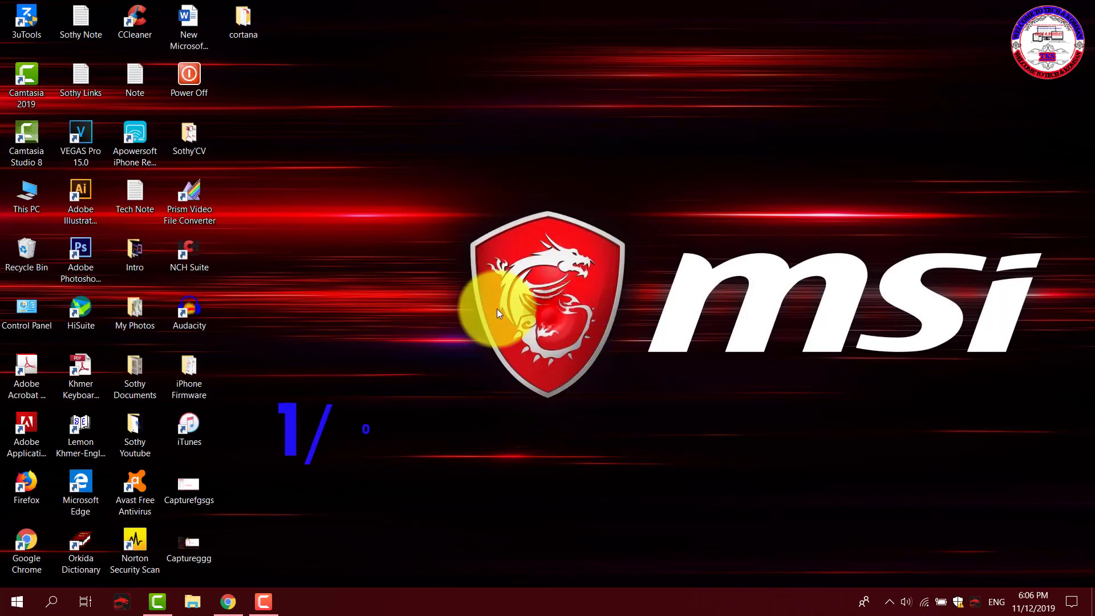
{"action": "right_click", "coordinate": [477, 271]}
{"action": "left_click", "coordinate": [524, 316]}
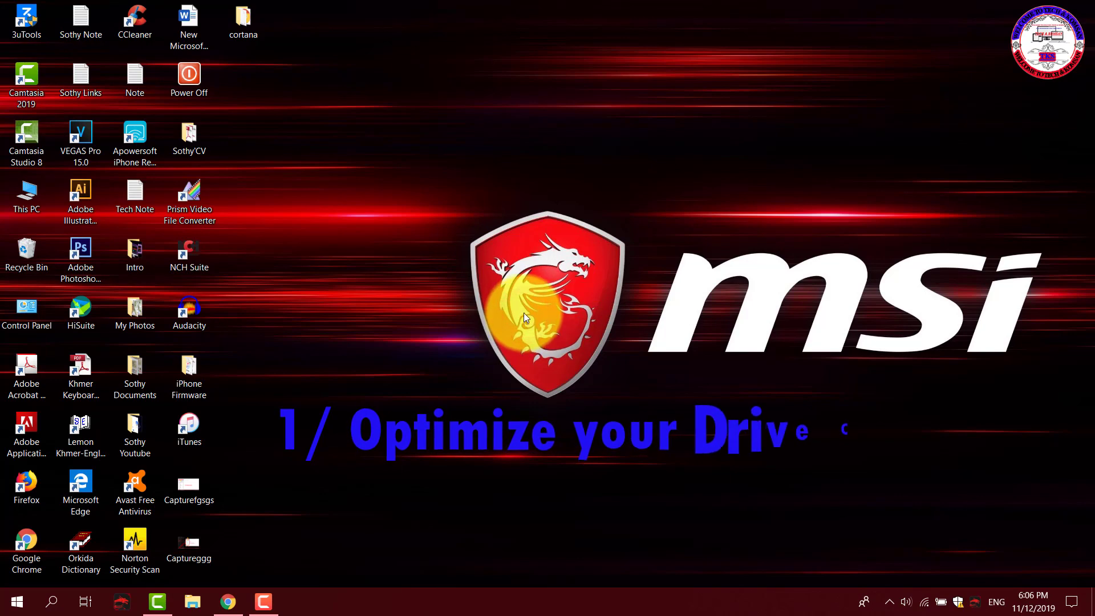
Open the properties of the Windows (C:) drive from This PC in File Explorer.
{"action": "key", "text": "super+e"}
{"action": "left_click", "coordinate": [904, 84]}
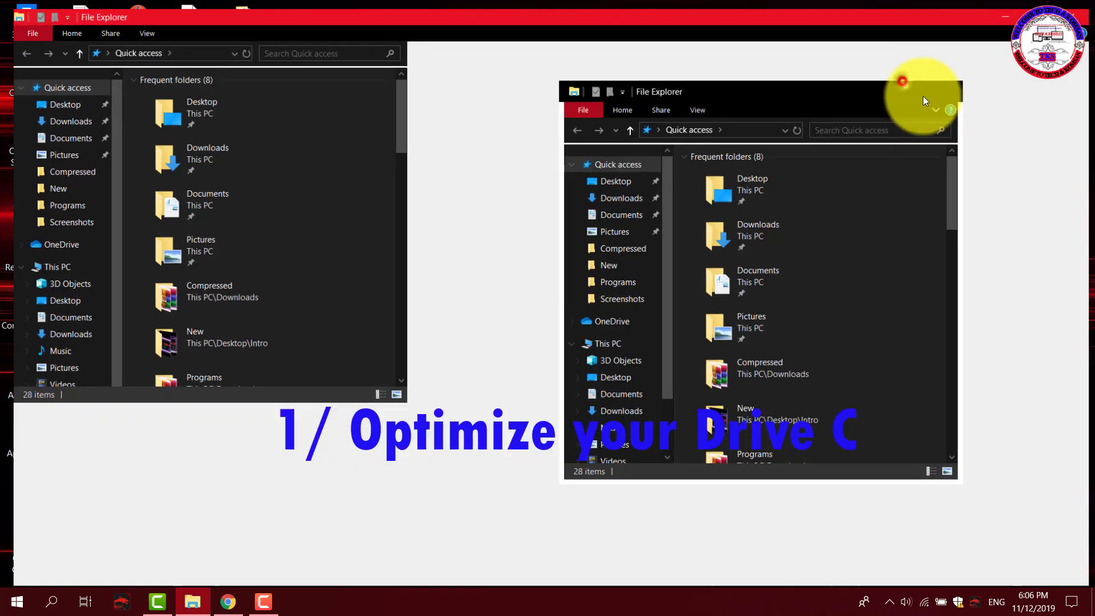
{"action": "left_click", "coordinate": [57, 262]}
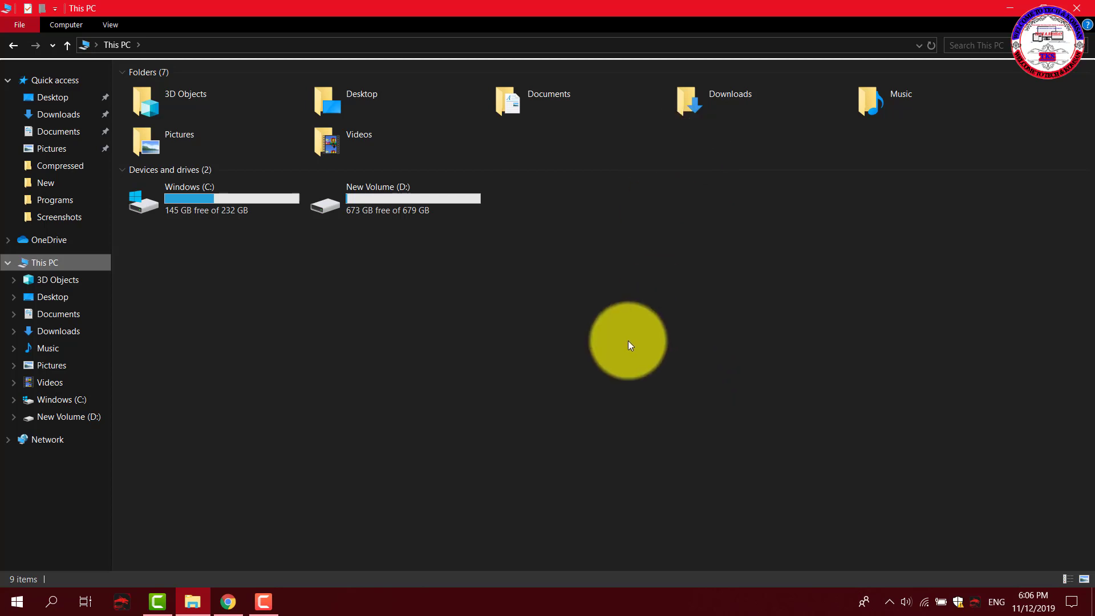
{"action": "right_click", "coordinate": [196, 197]}
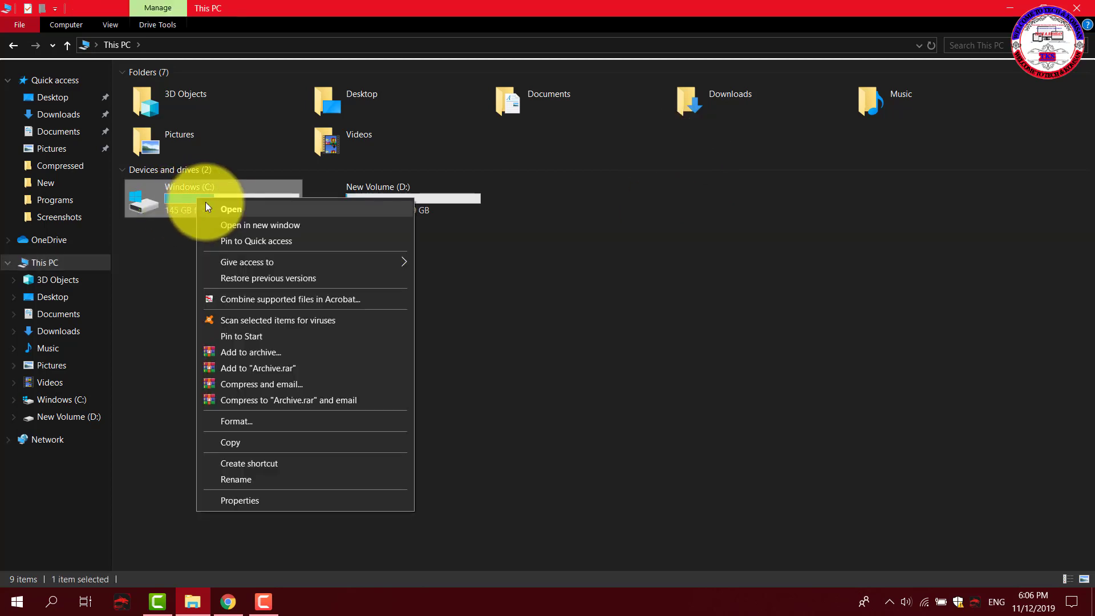
{"action": "right_click", "coordinate": [163, 291]}
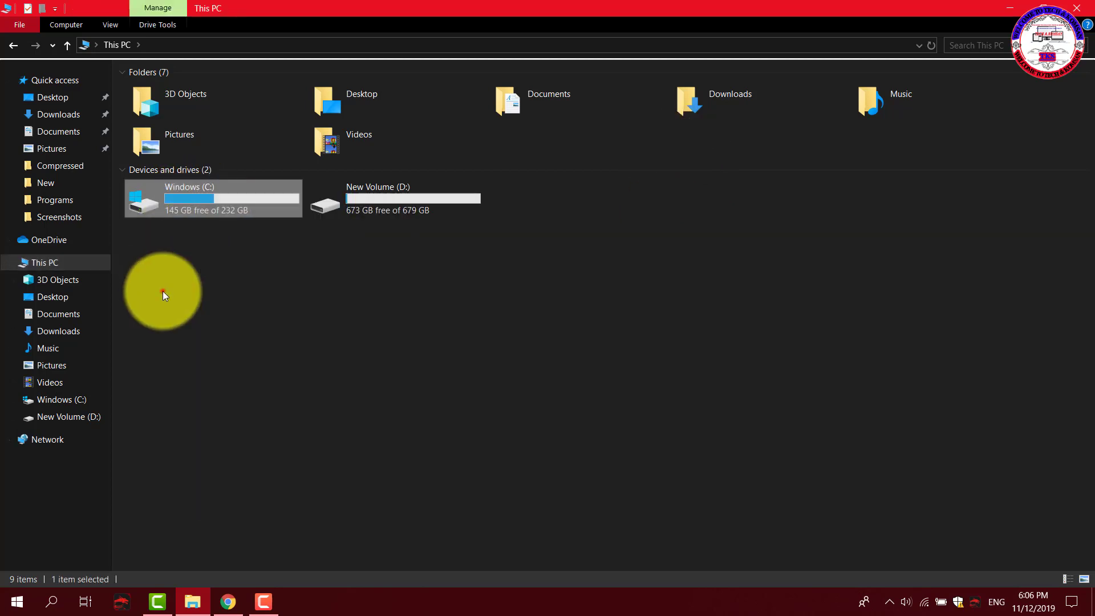
{"action": "right_click", "coordinate": [168, 196]}
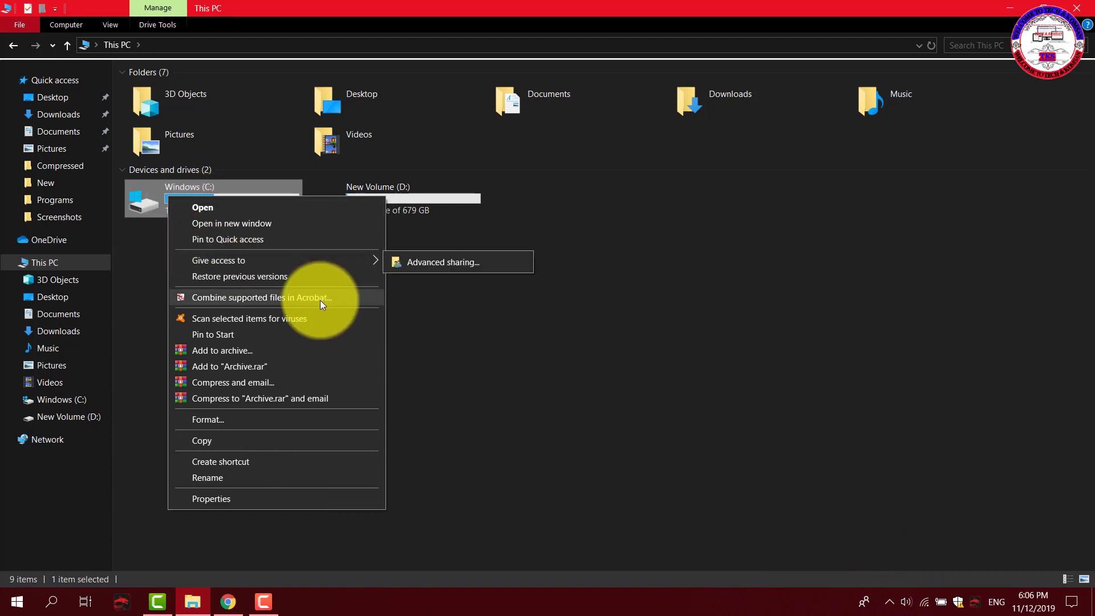
{"action": "left_click", "coordinate": [267, 498]}
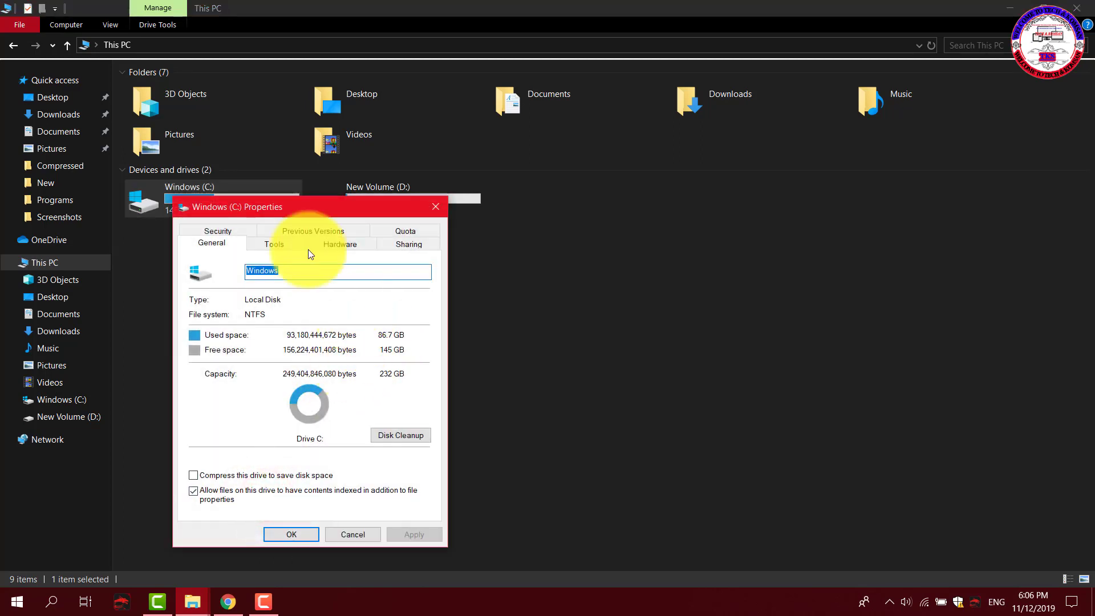
Start optimizing the Windows (C:) drive with the Optimize Drives tool, then close its windows and File Explorer.
{"action": "left_click_drag", "start_coordinate": [317, 205], "coordinate": [522, 122]}
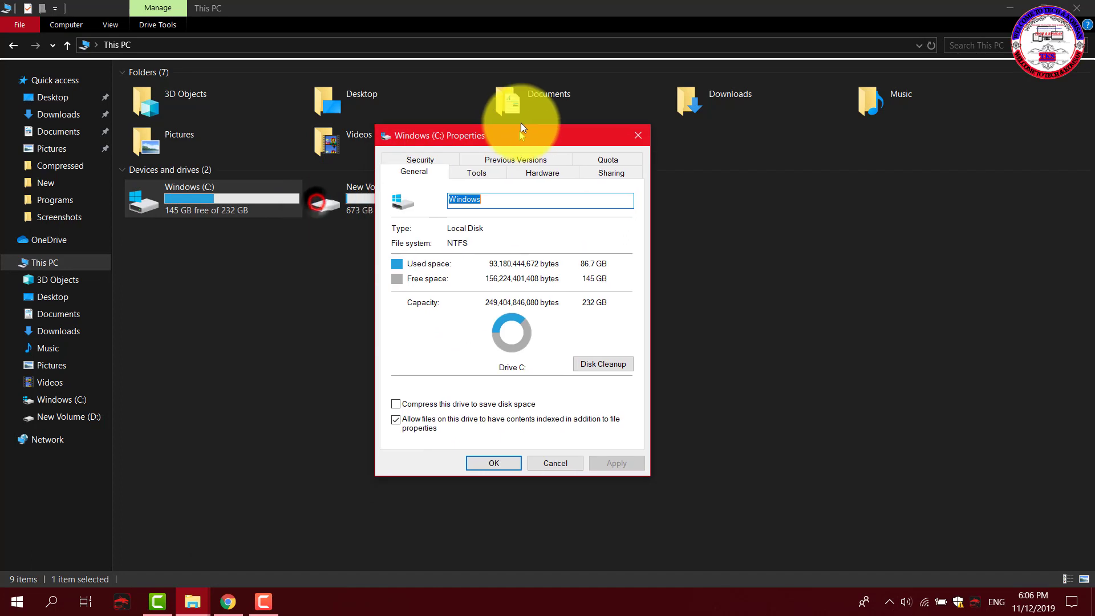
{"action": "left_click", "coordinate": [481, 162]}
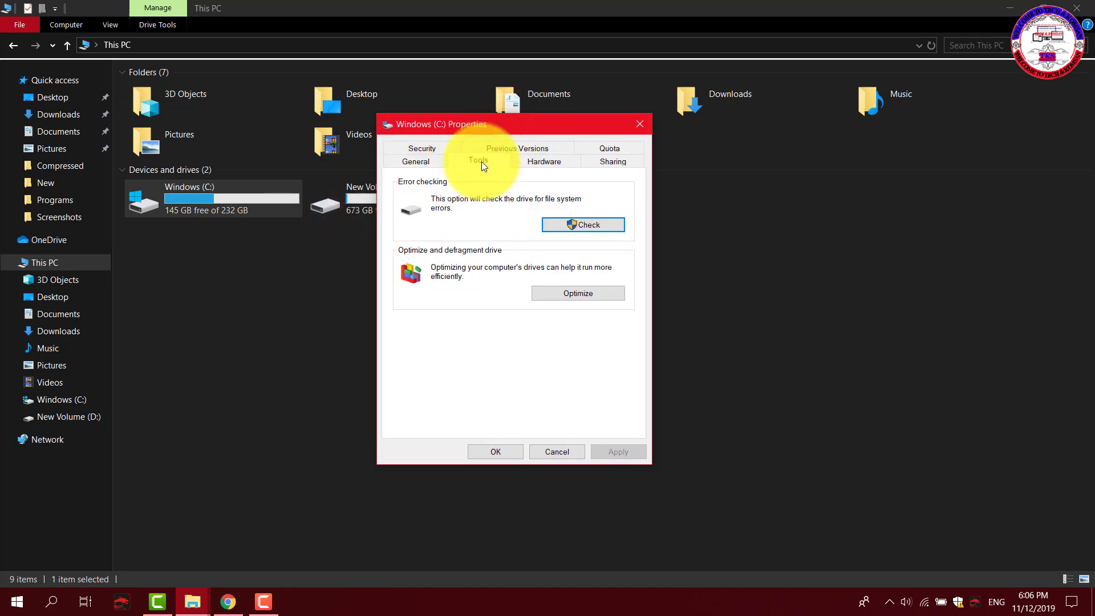
{"action": "left_click", "coordinate": [569, 295]}
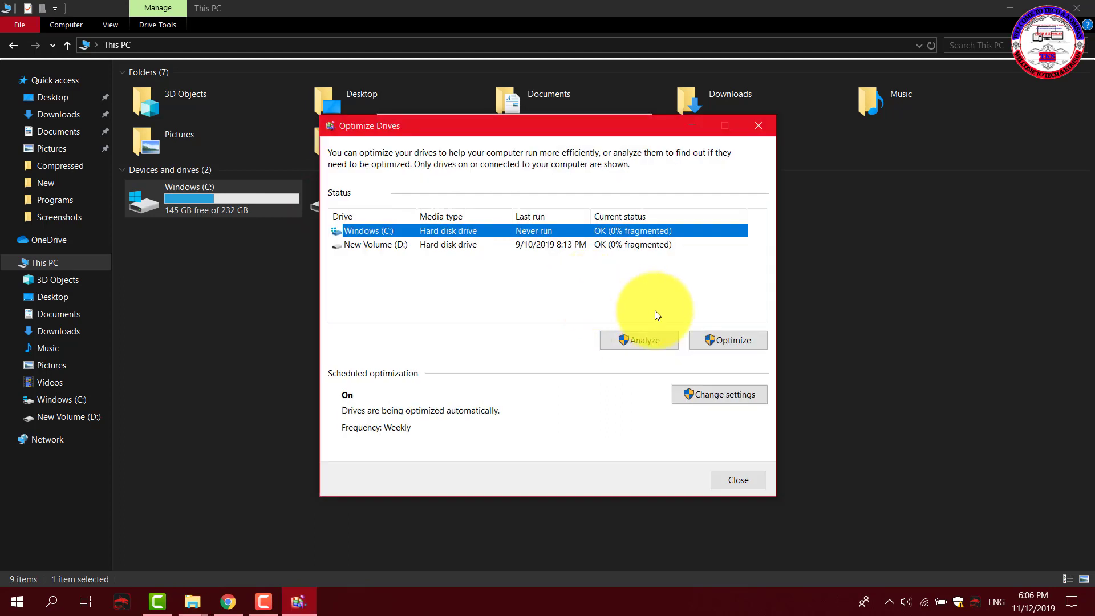
{"action": "left_click", "coordinate": [479, 230]}
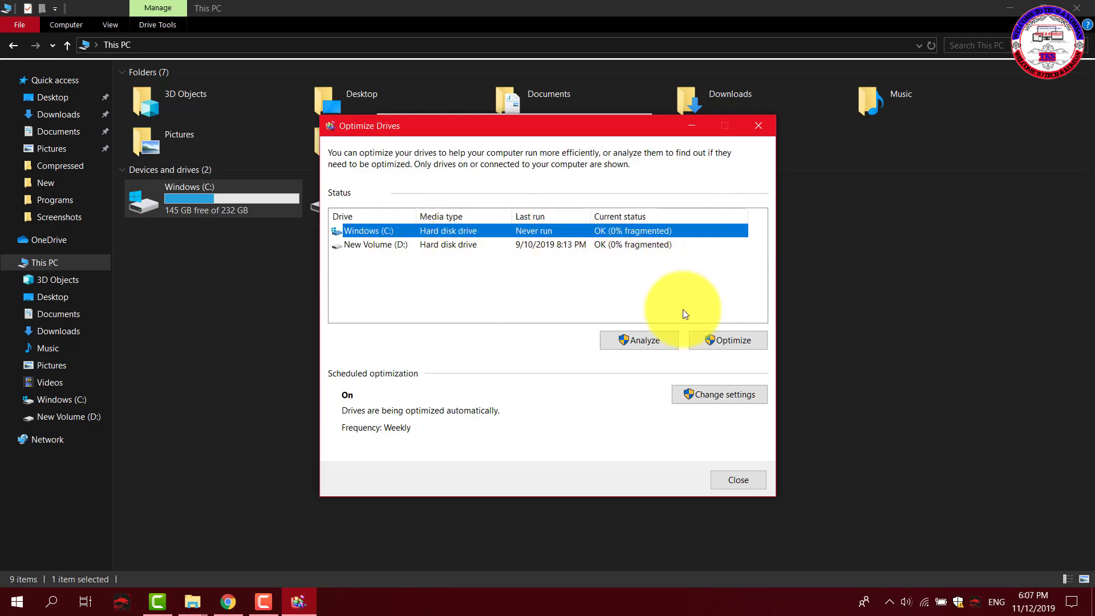
{"action": "left_click", "coordinate": [730, 341]}
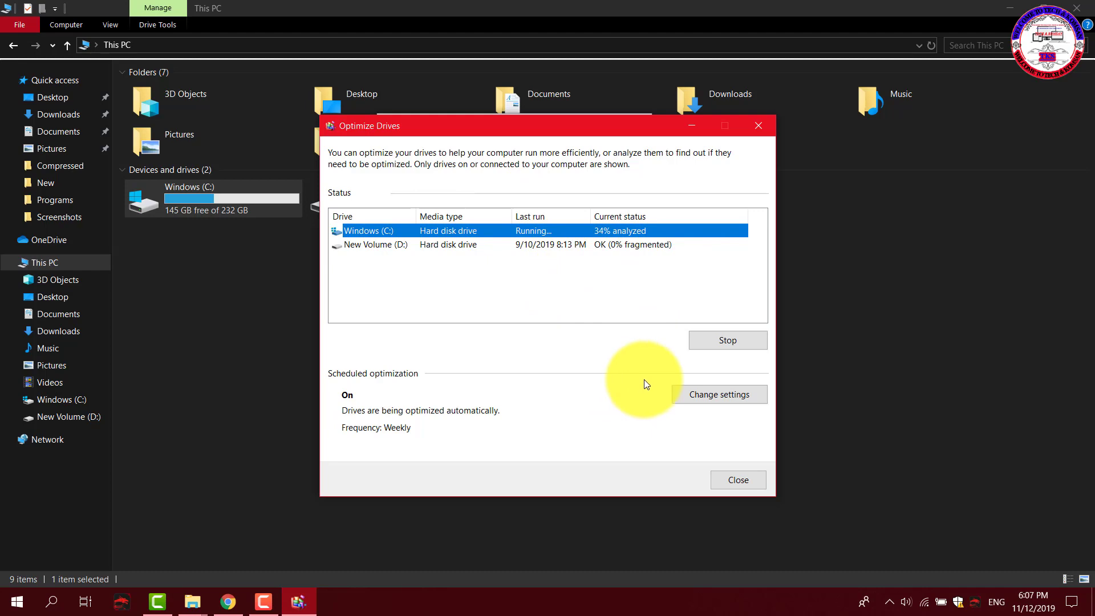
{"action": "left_click", "coordinate": [757, 127]}
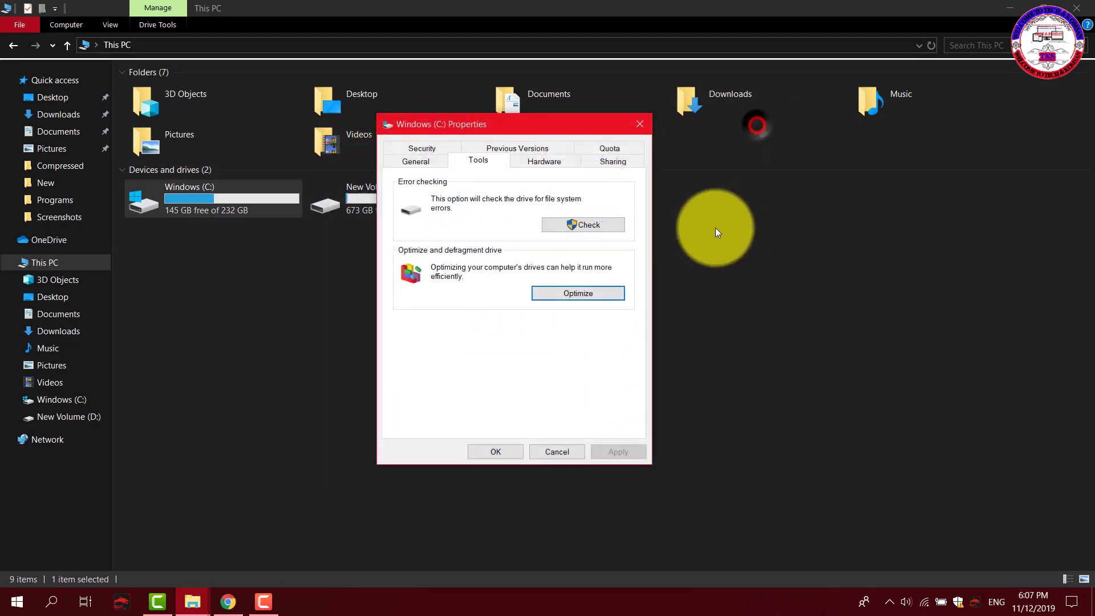
{"action": "left_click", "coordinate": [651, 122]}
{"action": "left_click", "coordinate": [1089, 4]}
{"action": "right_click", "coordinate": [538, 138]}
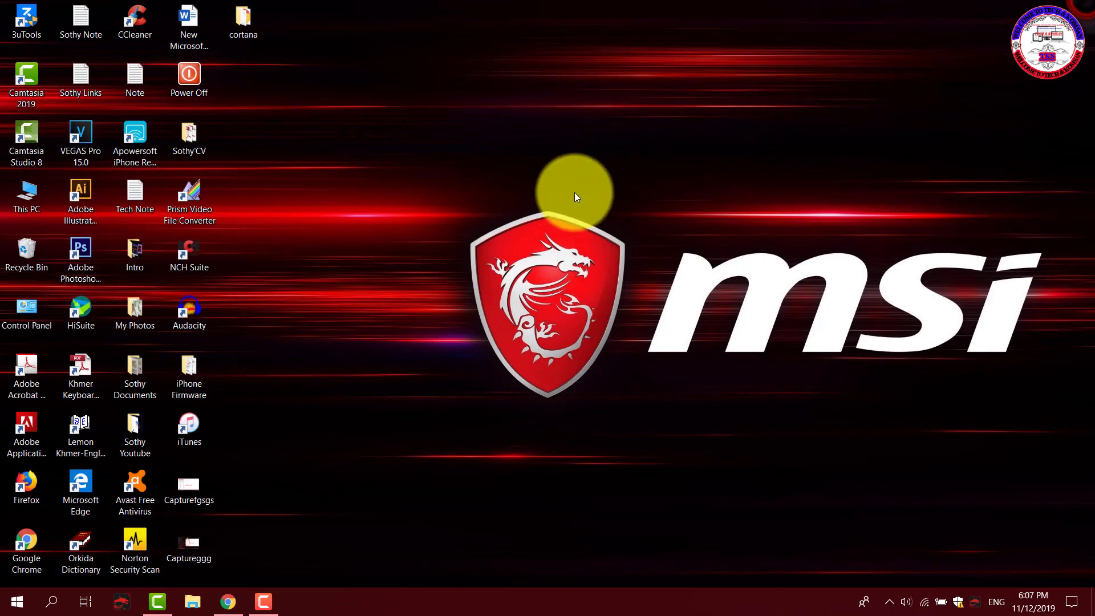
{"action": "left_click", "coordinate": [621, 178]}
{"action": "right_click", "coordinate": [509, 182]}
{"action": "left_click", "coordinate": [556, 233]}
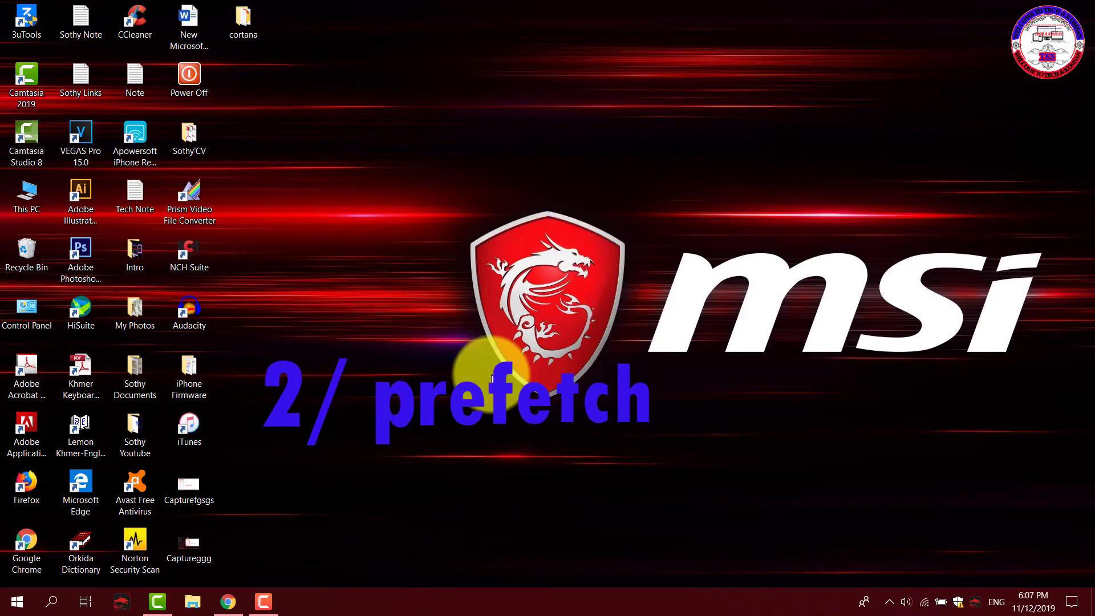
Open the Run dialog, move it to the middle of the desktop and clear its command entry.
{"action": "key", "text": "super+r"}
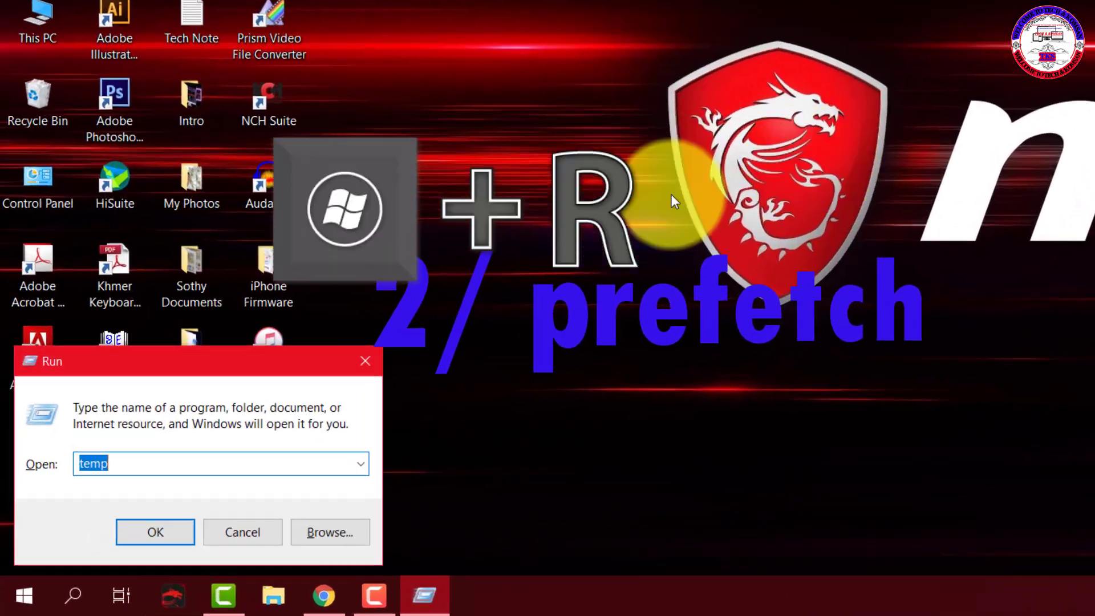
{"action": "left_click_drag", "start_coordinate": [191, 357], "coordinate": [801, 64]}
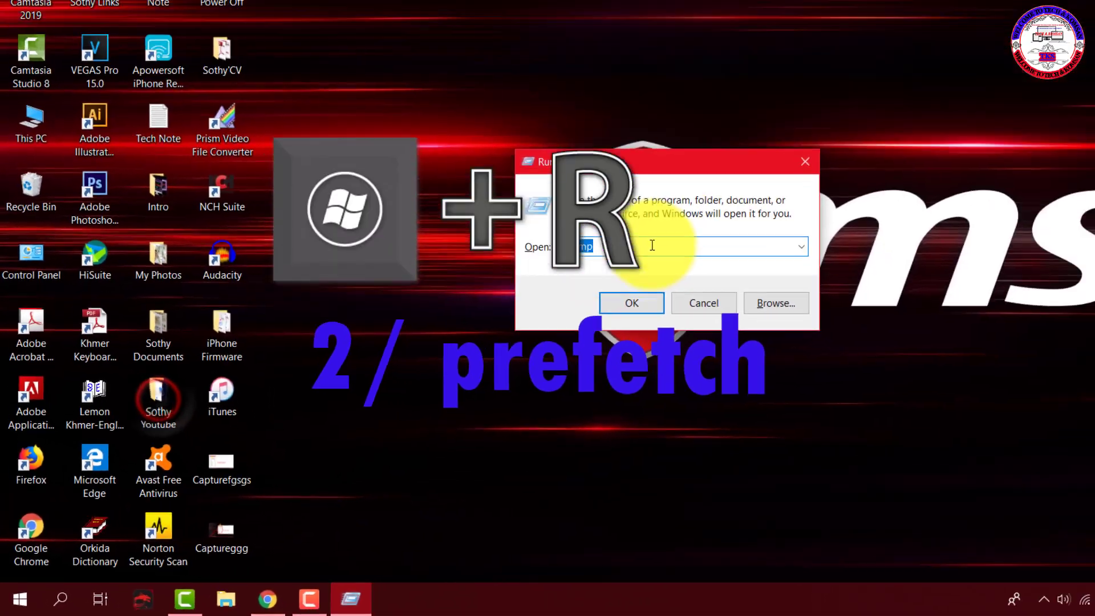
{"action": "key", "text": "BackSpace"}
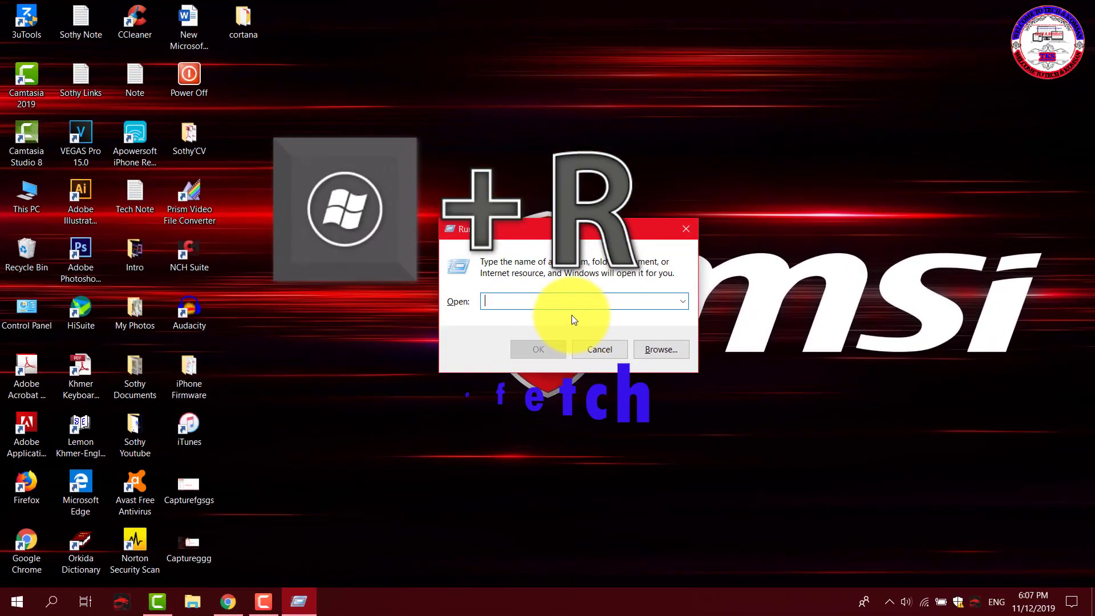
Try to run the command "prefectch", dismiss the message and clear the entry.
{"action": "type", "text": "prefe"}
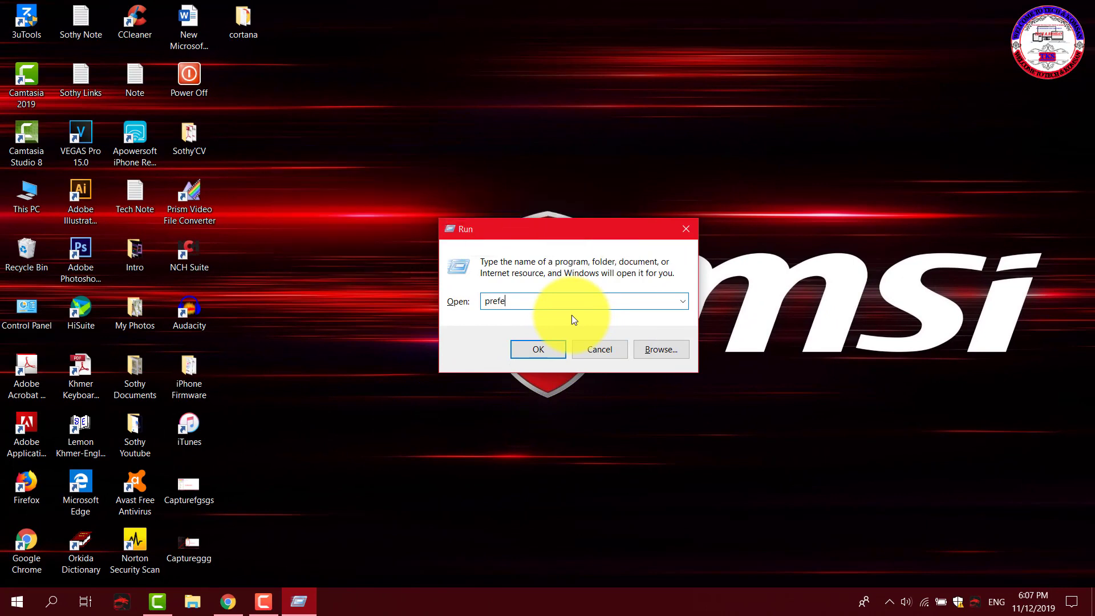
{"action": "type", "text": "ctch"}
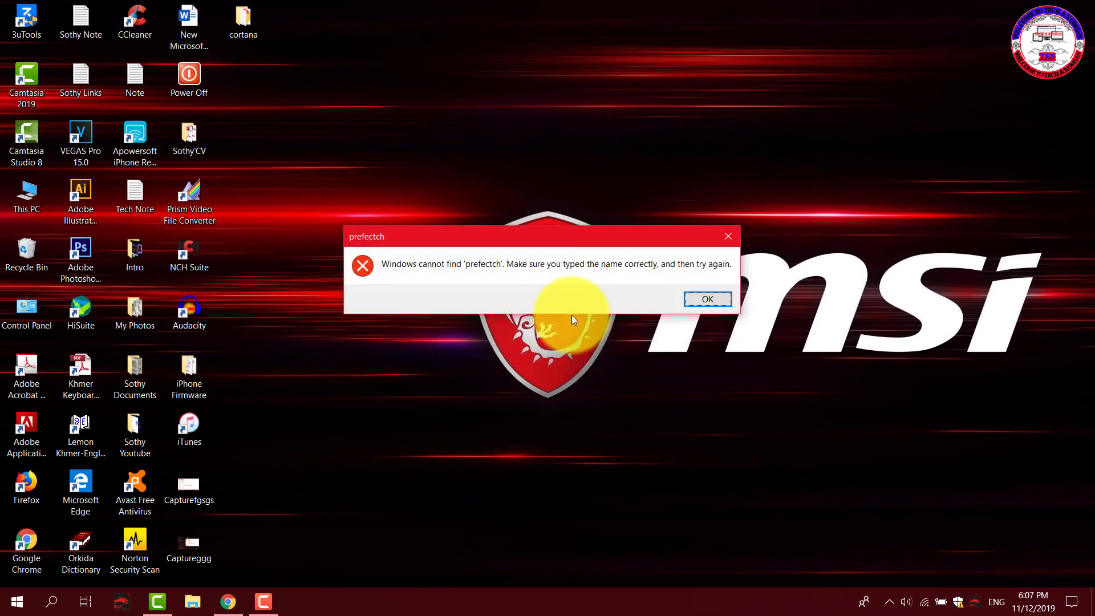
{"action": "left_click", "coordinate": [731, 232]}
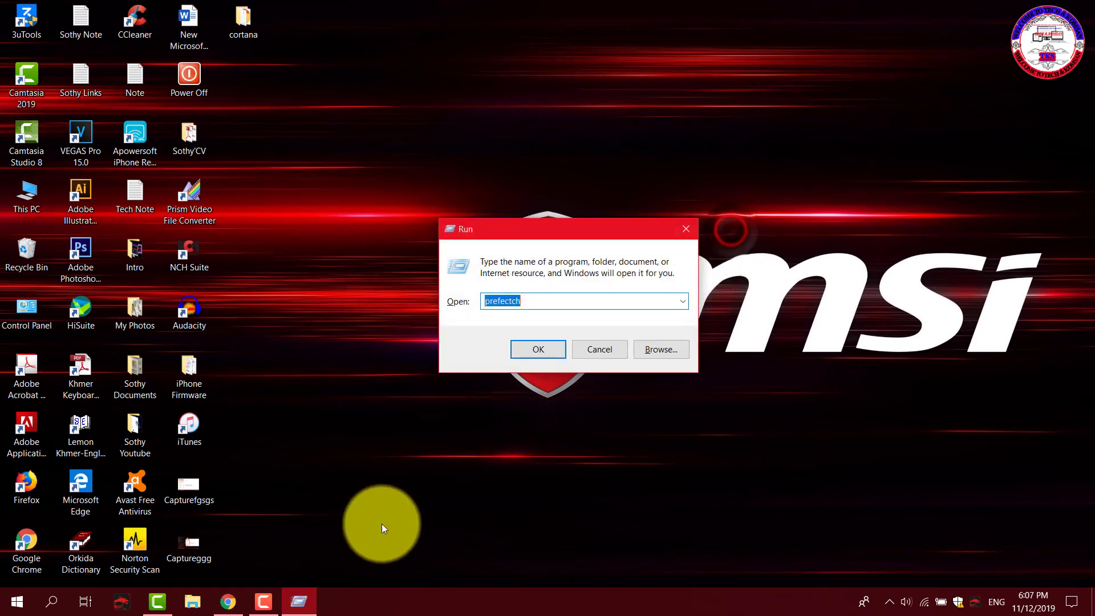
{"action": "key", "text": "BackSpace"}
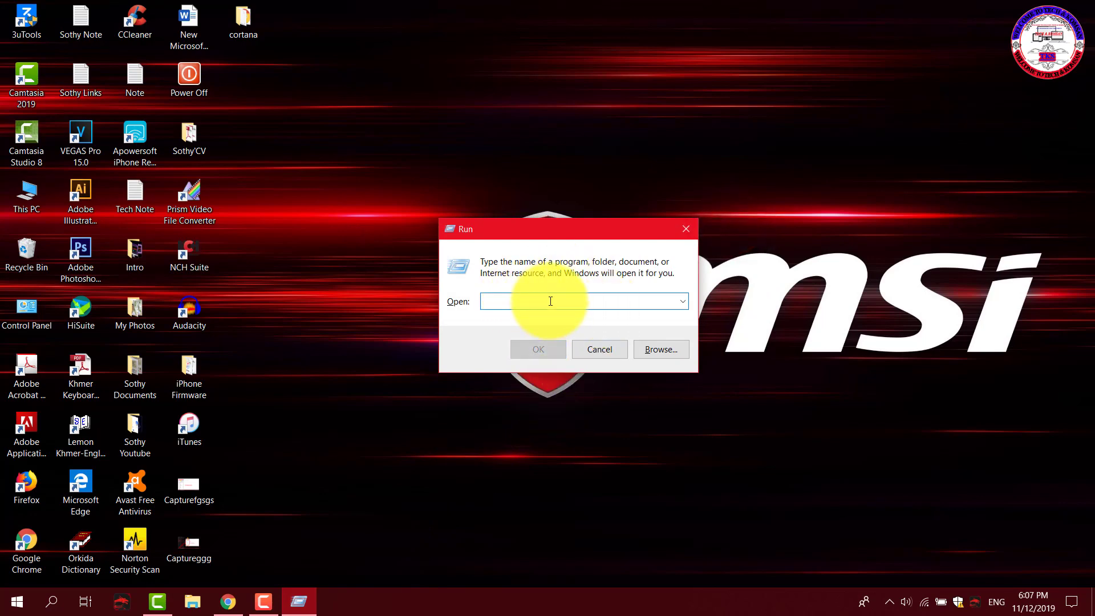
Copy the word "prefetch" from the Note text file on the desktop and paste it as the Run command.
{"action": "double_click", "coordinate": [142, 91]}
{"action": "left_click_drag", "start_coordinate": [464, 173], "coordinate": [399, 173]}
{"action": "key", "text": "ctrl+c"}
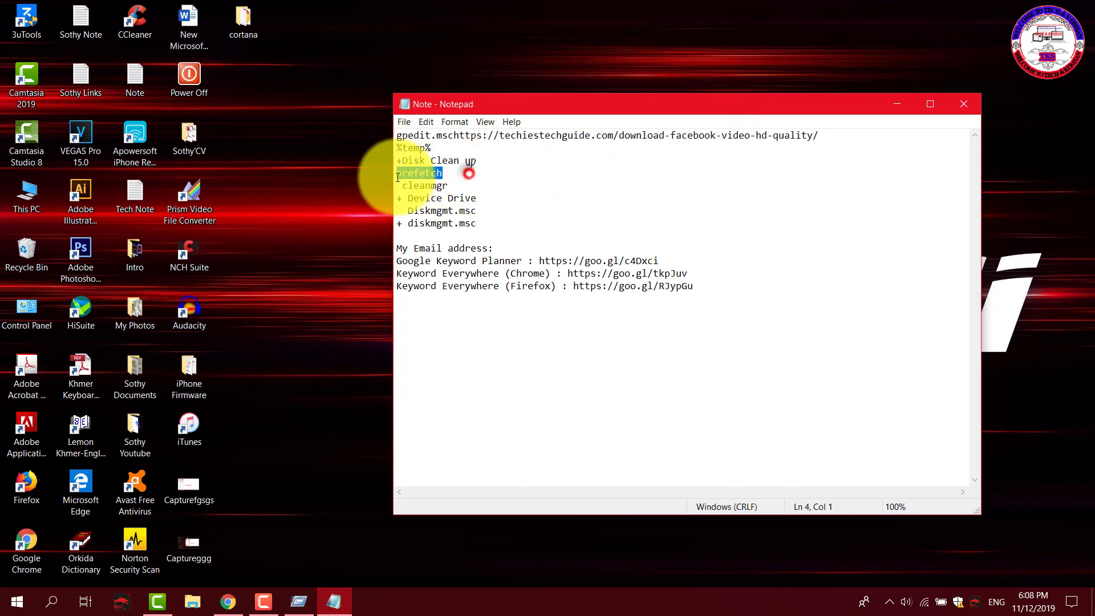
{"action": "left_click", "coordinate": [970, 104]}
{"action": "left_click", "coordinate": [310, 607]}
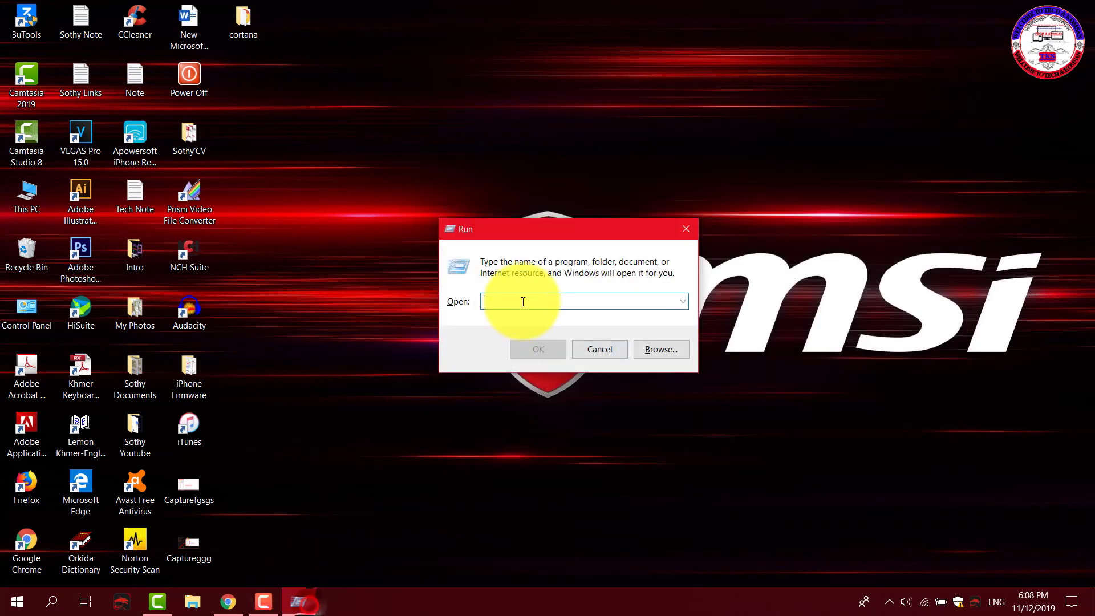
{"action": "key", "text": "ctrl+v"}
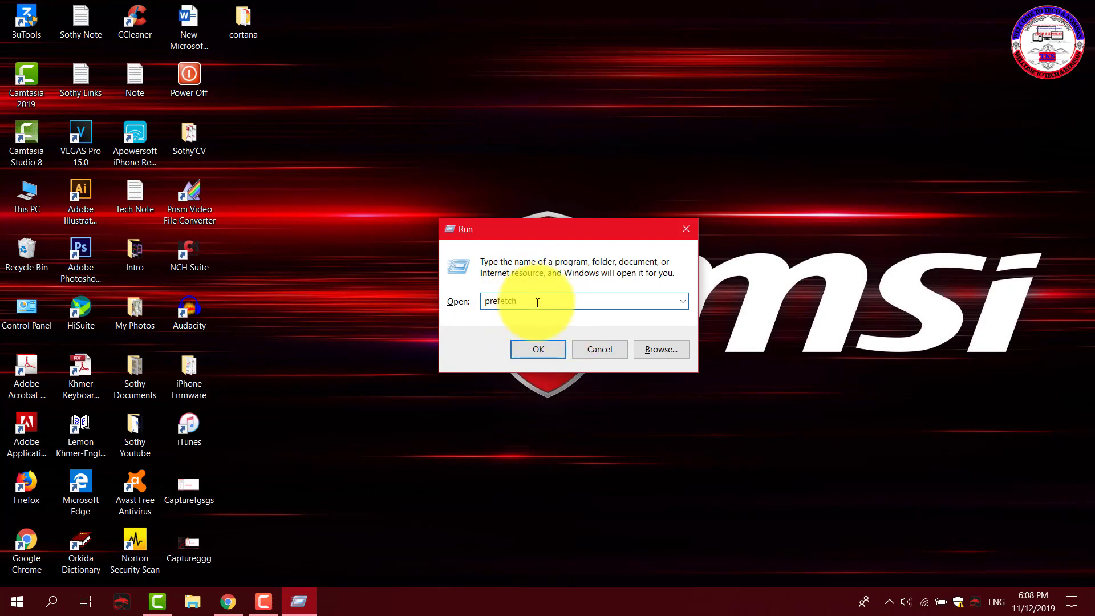
Run the prefetch command, grant permanent access to the folder and look through its files.
{"action": "key", "text": "Return"}
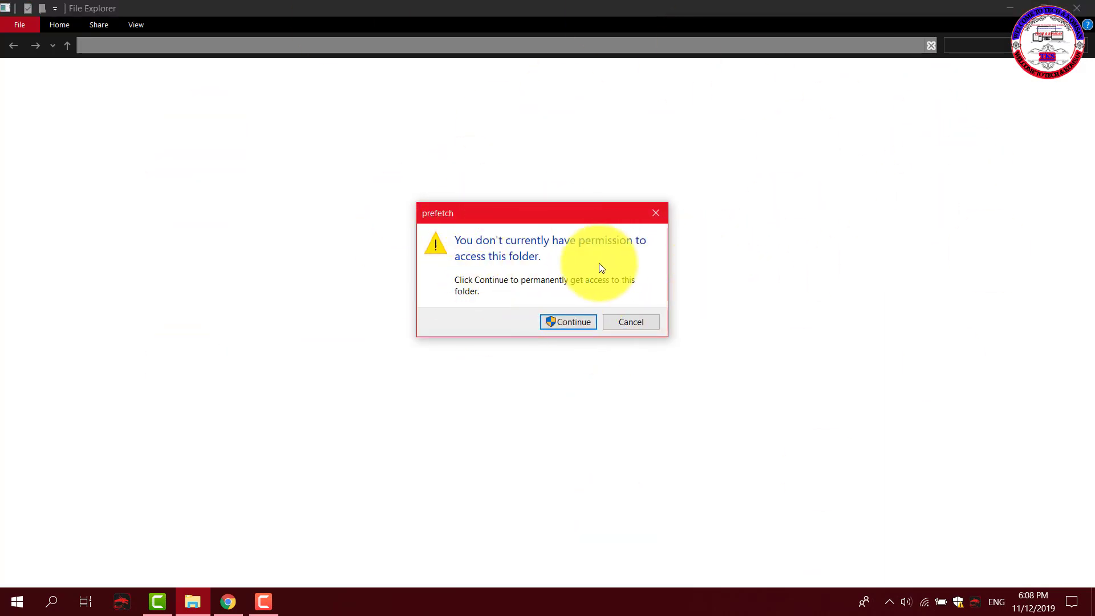
{"action": "left_click", "coordinate": [569, 323]}
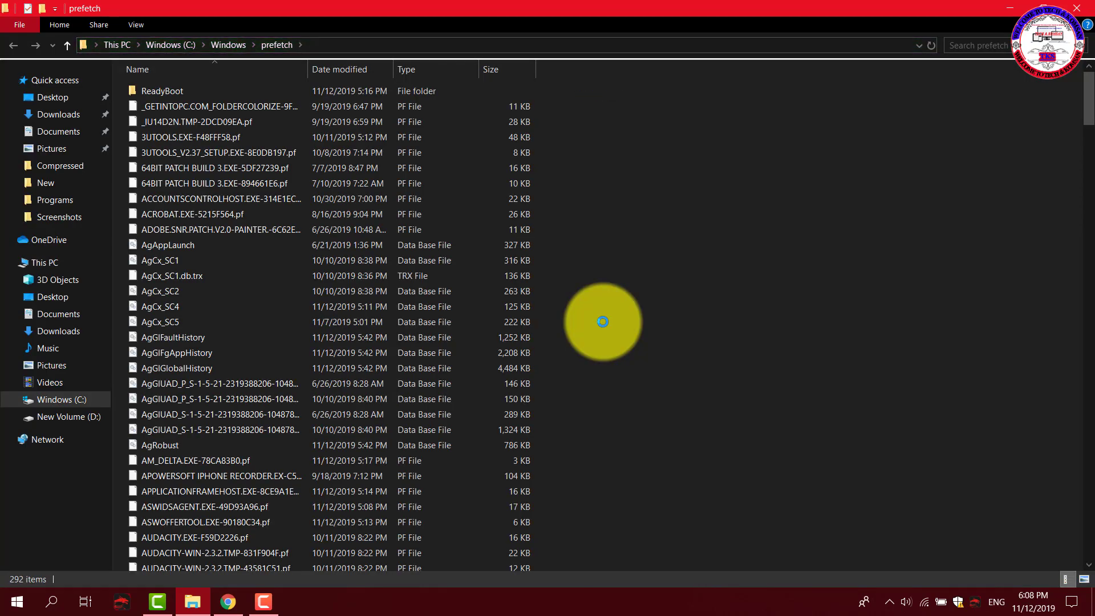
{"action": "scroll", "coordinate": [446, 307], "scroll_direction": "down", "scroll_amount": 15}
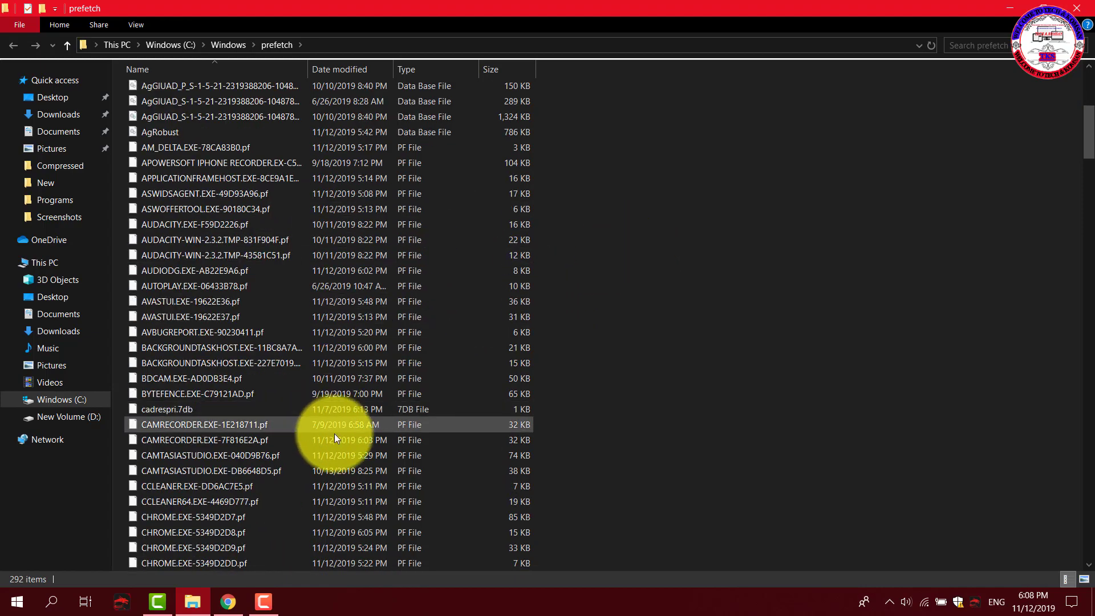
{"action": "scroll", "coordinate": [353, 457], "scroll_direction": "down", "scroll_amount": 9}
{"action": "left_click_drag", "start_coordinate": [1080, 281], "coordinate": [1016, 100]}
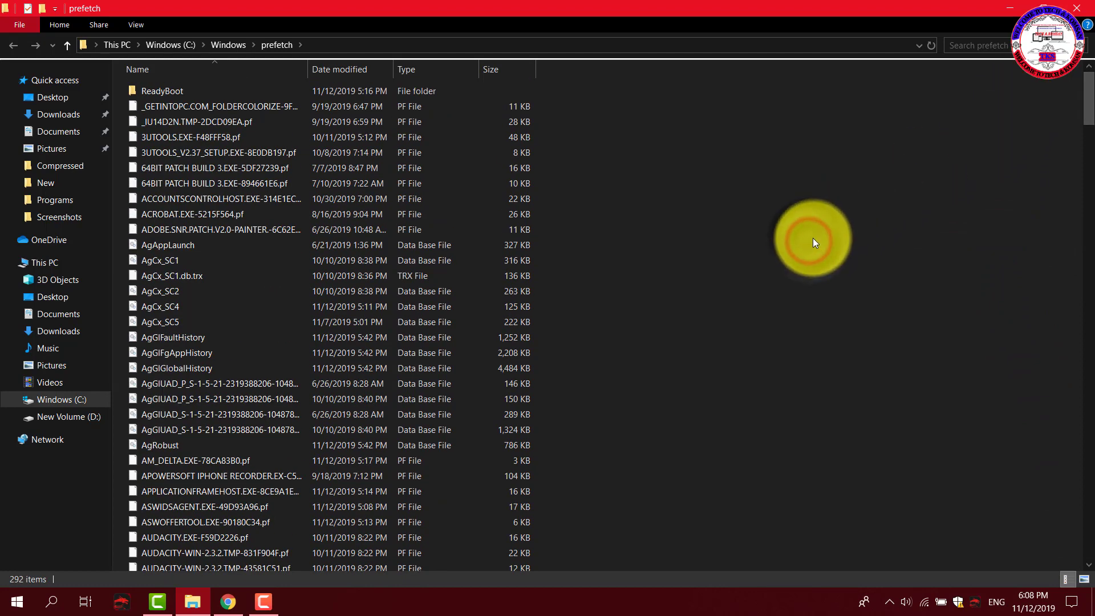
Delete everything in the prefetch folder, skipping all files that are in use, and close the folder window.
{"action": "key", "text": "ctrl+a"}
{"action": "key", "text": "Delete"}
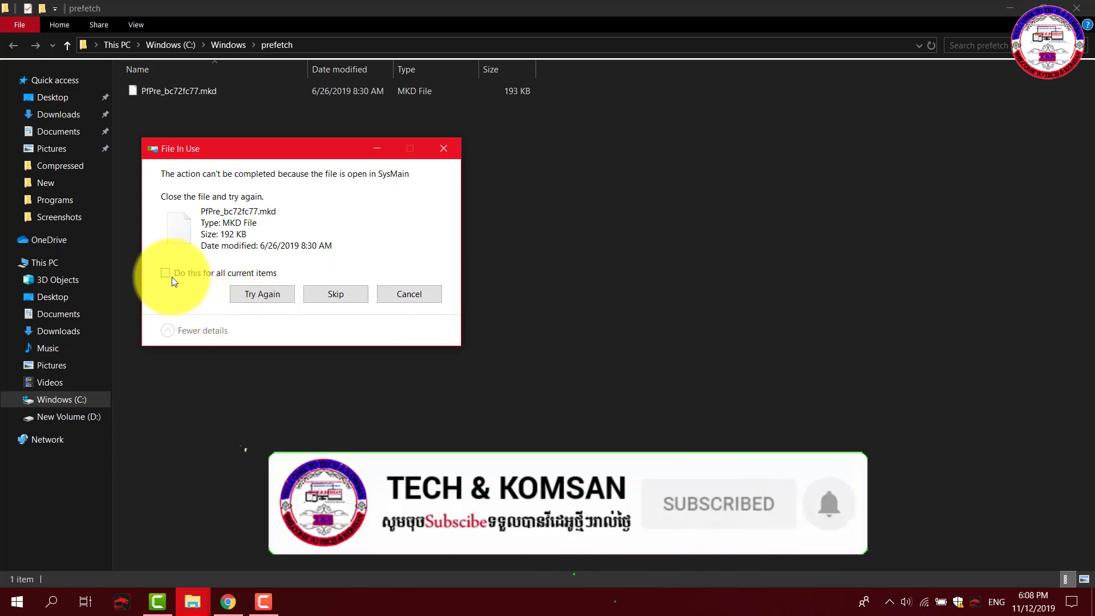
{"action": "left_click", "coordinate": [165, 273]}
{"action": "left_click", "coordinate": [336, 294]}
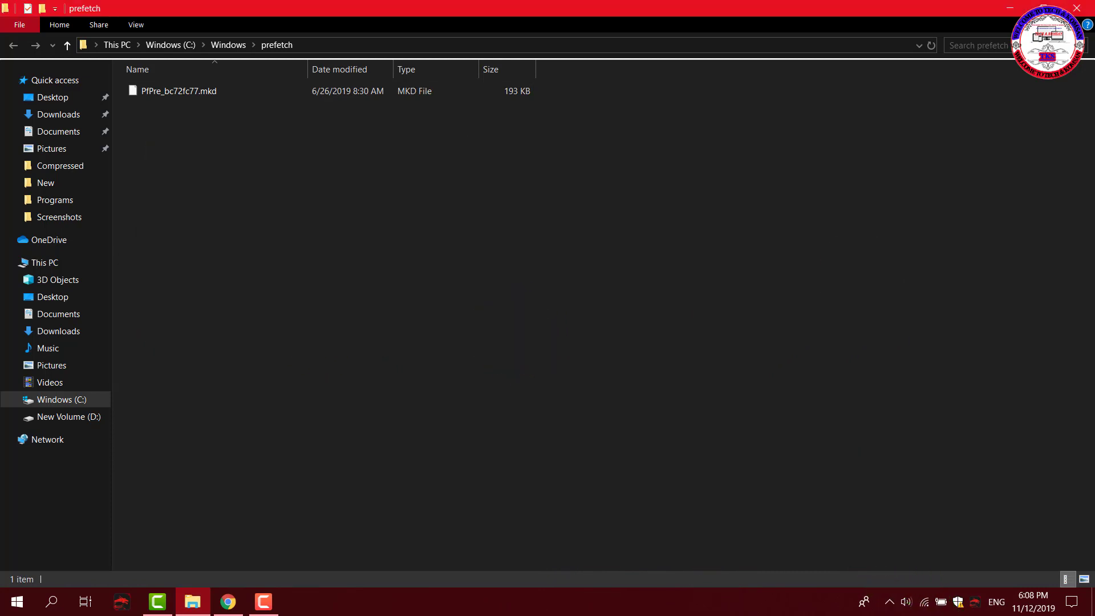
{"action": "left_click", "coordinate": [1077, 3]}
Refresh the desktop twice.
{"action": "right_click", "coordinate": [488, 162]}
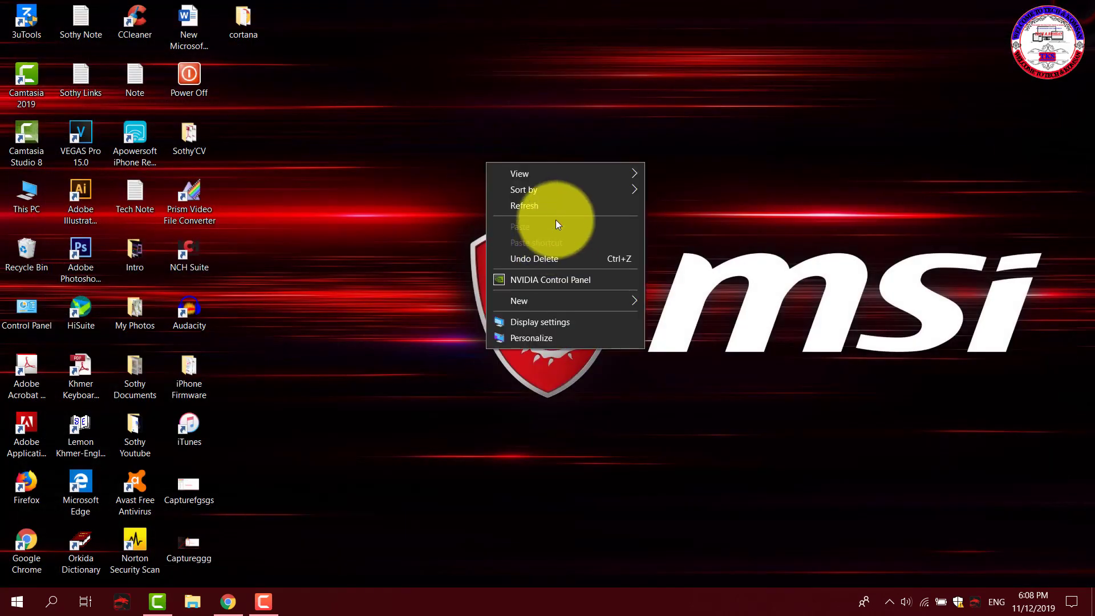
{"action": "left_click", "coordinate": [550, 209]}
{"action": "right_click", "coordinate": [449, 184]}
{"action": "left_click", "coordinate": [502, 232]}
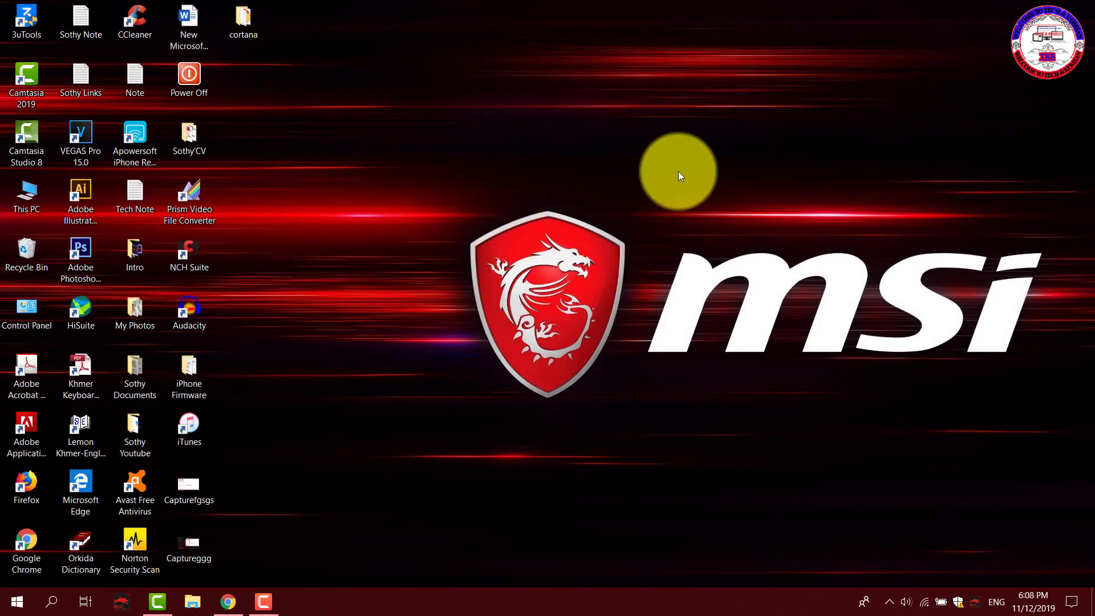
Open the Recycle Bin, permanently delete all of its items and close its window.
{"action": "double_click", "coordinate": [21, 249]}
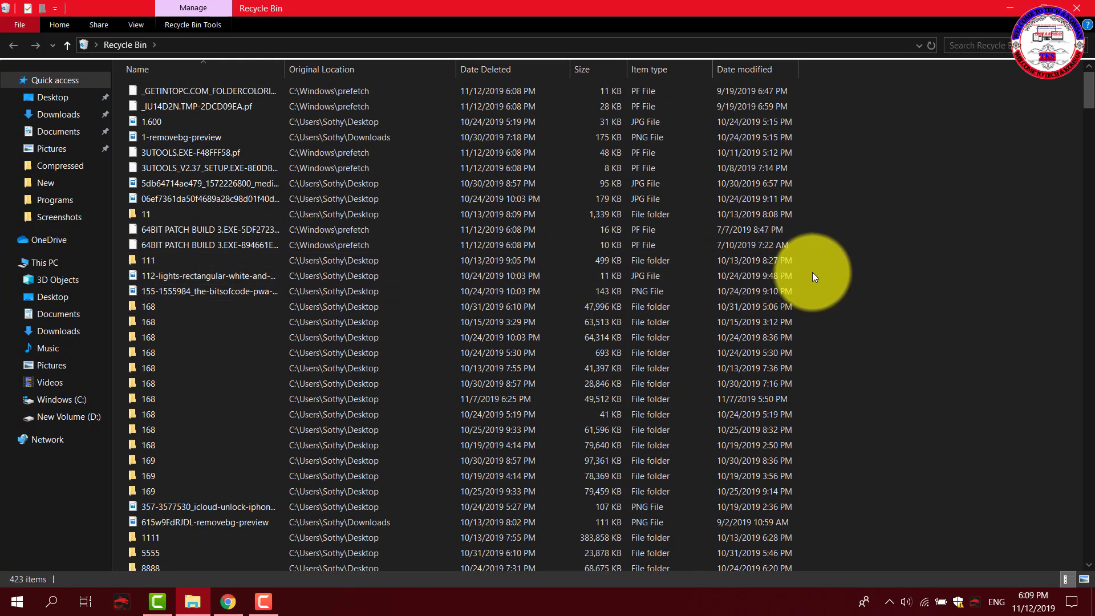
{"action": "scroll", "coordinate": [547, 343], "scroll_direction": "down", "scroll_amount": 7}
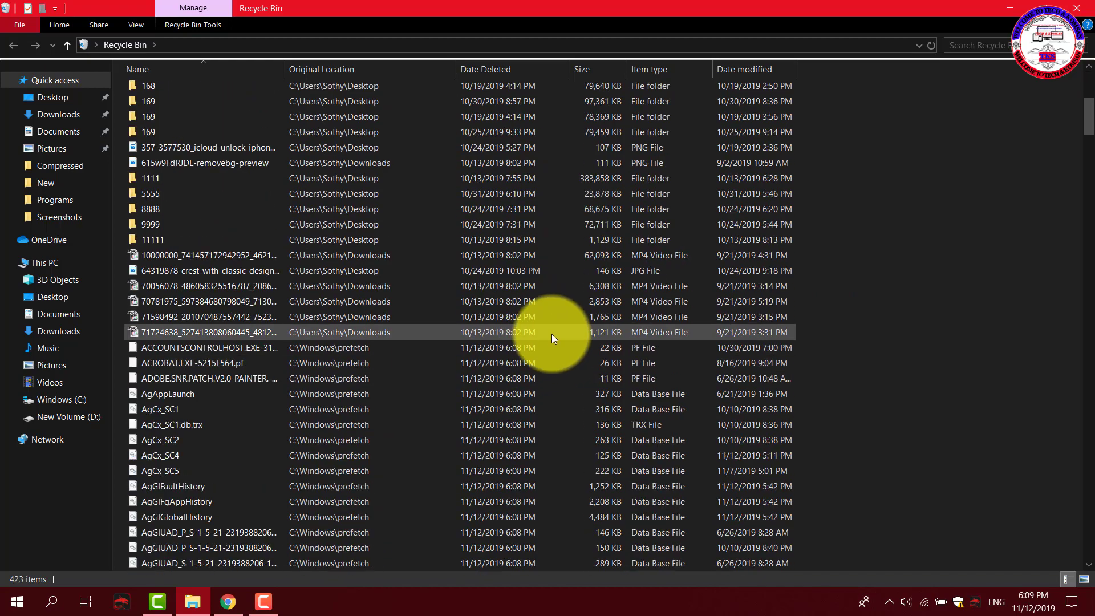
{"action": "scroll", "coordinate": [565, 345], "scroll_direction": "up", "scroll_amount": 6}
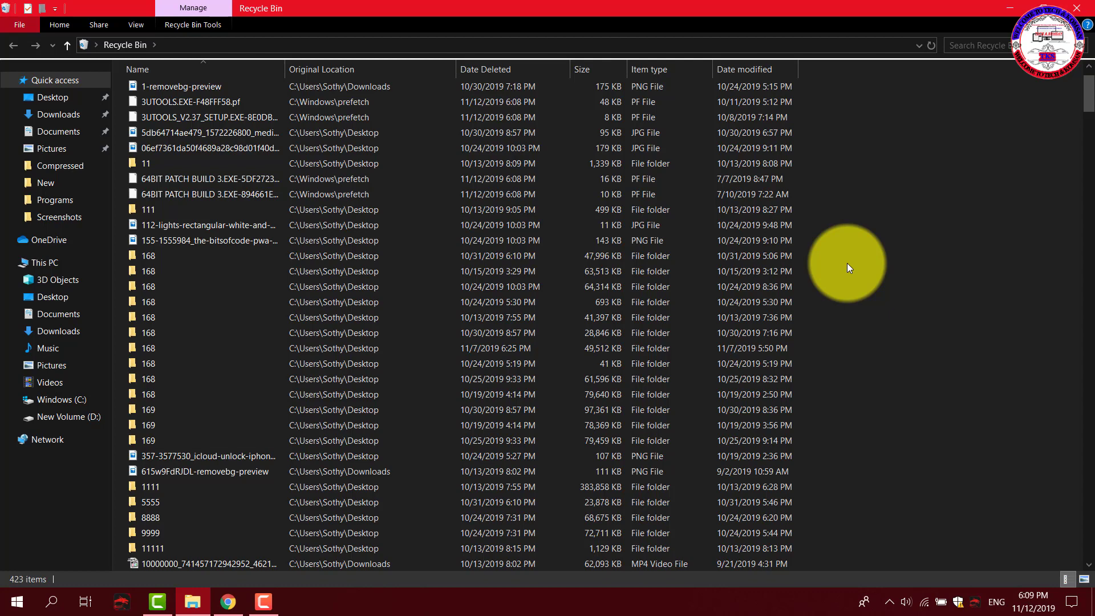
{"action": "key", "text": "ctrl+a"}
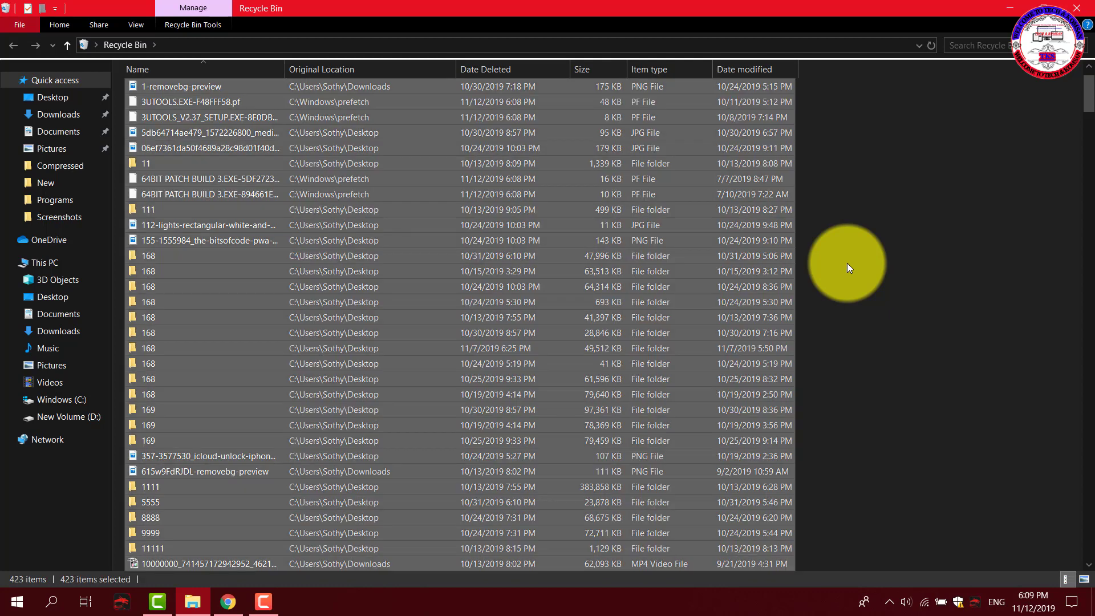
{"action": "key", "text": "Delete"}
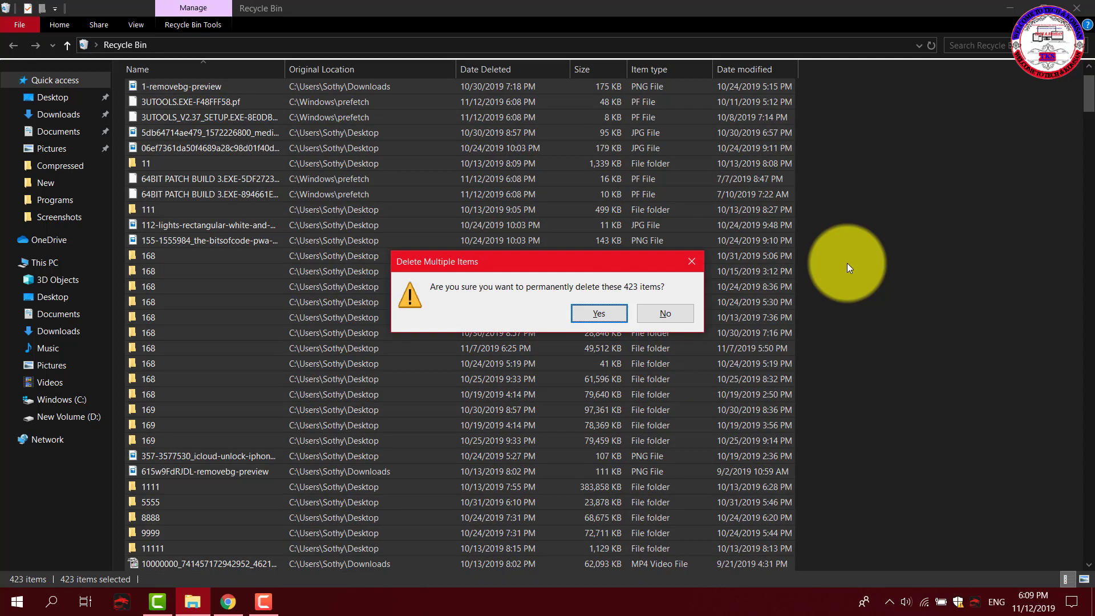
{"action": "left_click", "coordinate": [599, 314]}
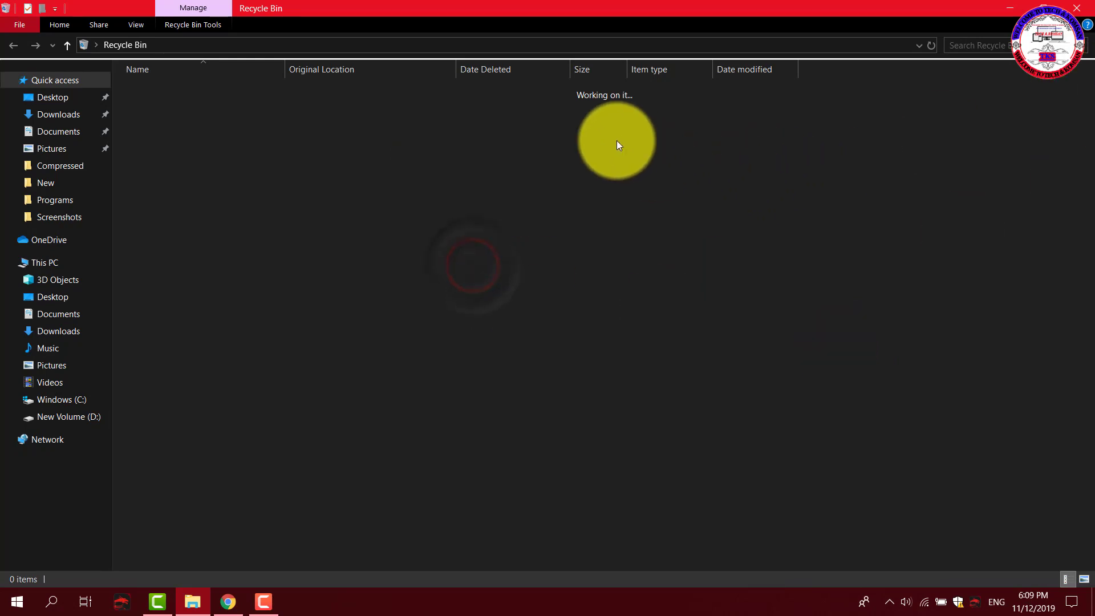
{"action": "left_click", "coordinate": [1083, 2]}
Refresh the desktop three times.
{"action": "right_click", "coordinate": [510, 172]}
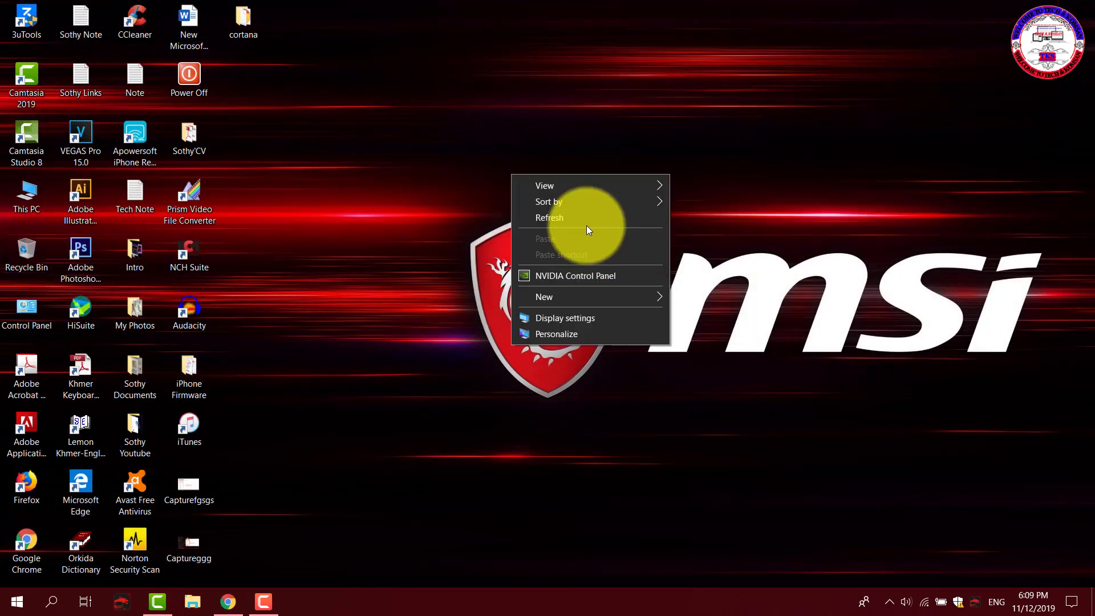
{"action": "left_click", "coordinate": [585, 222]}
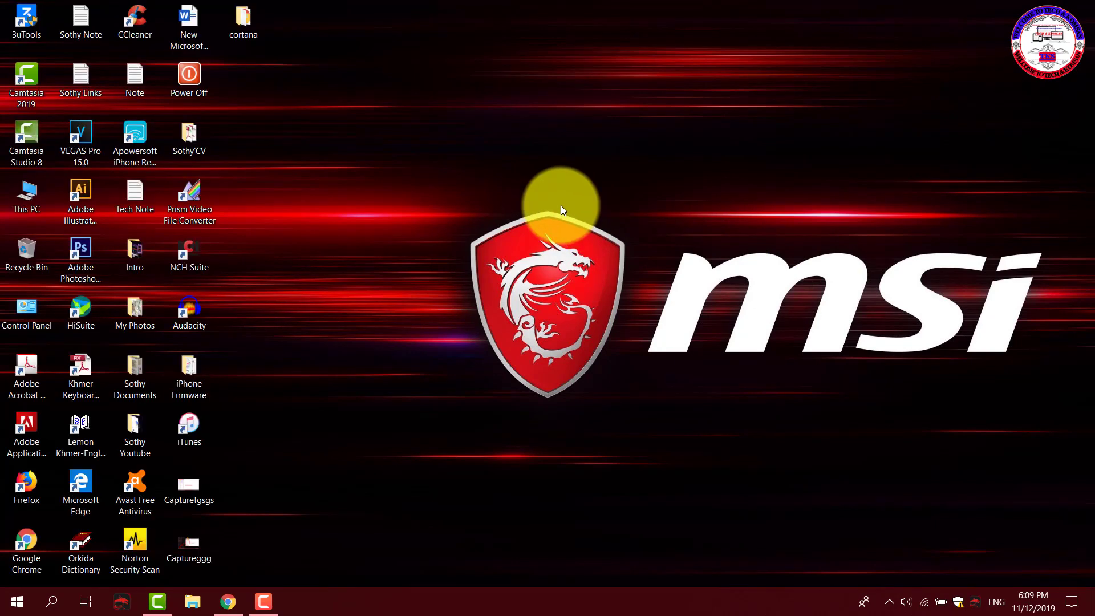
{"action": "right_click", "coordinate": [562, 206]}
{"action": "left_click", "coordinate": [636, 255]}
{"action": "right_click", "coordinate": [561, 230]}
{"action": "left_click", "coordinate": [632, 275]}
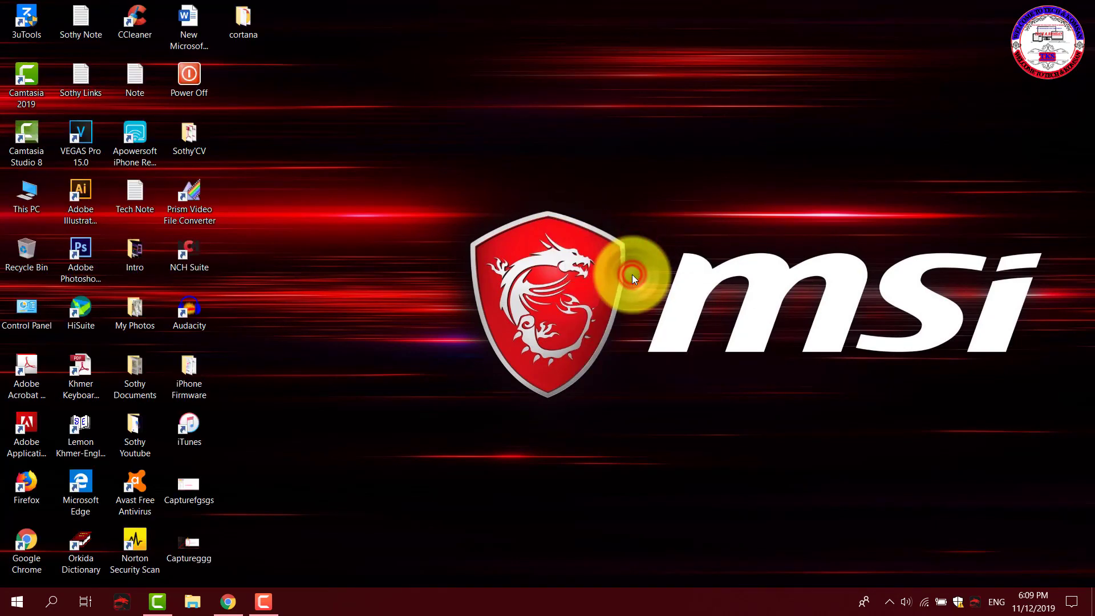
Open the Windows Temp folder by running the command "temp" from the Run dialog.
{"action": "key", "text": "super+r"}
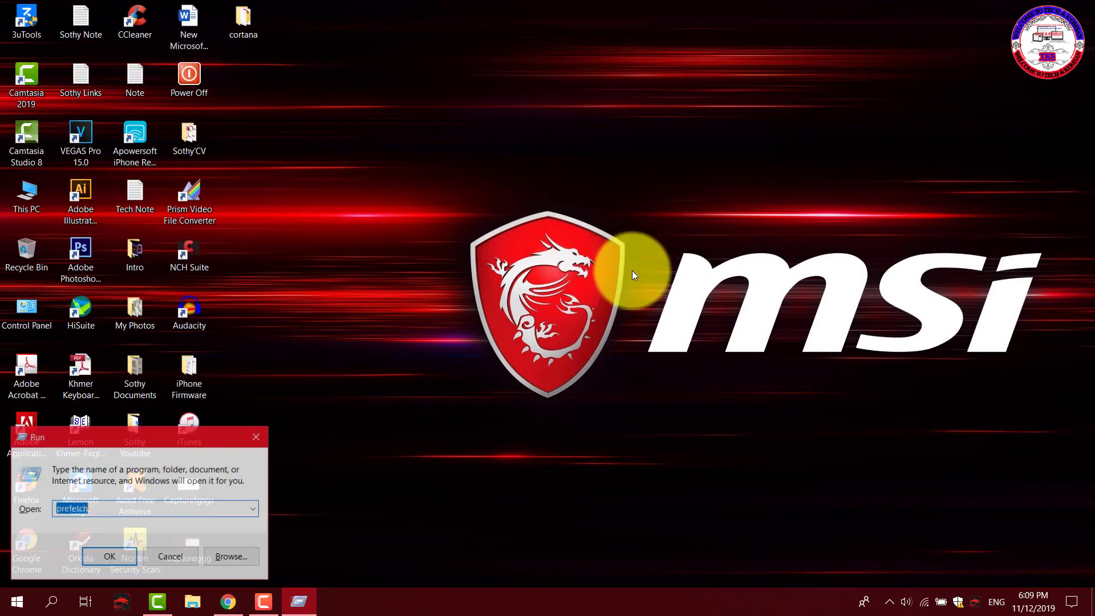
{"action": "key", "text": "BackSpace"}
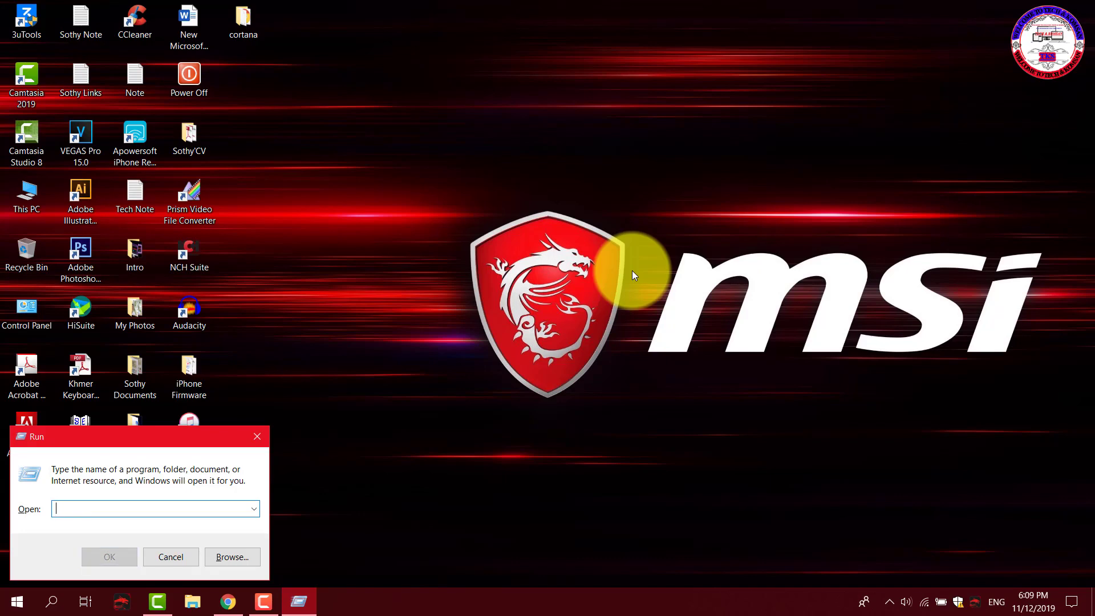
{"action": "type", "text": "tem"}
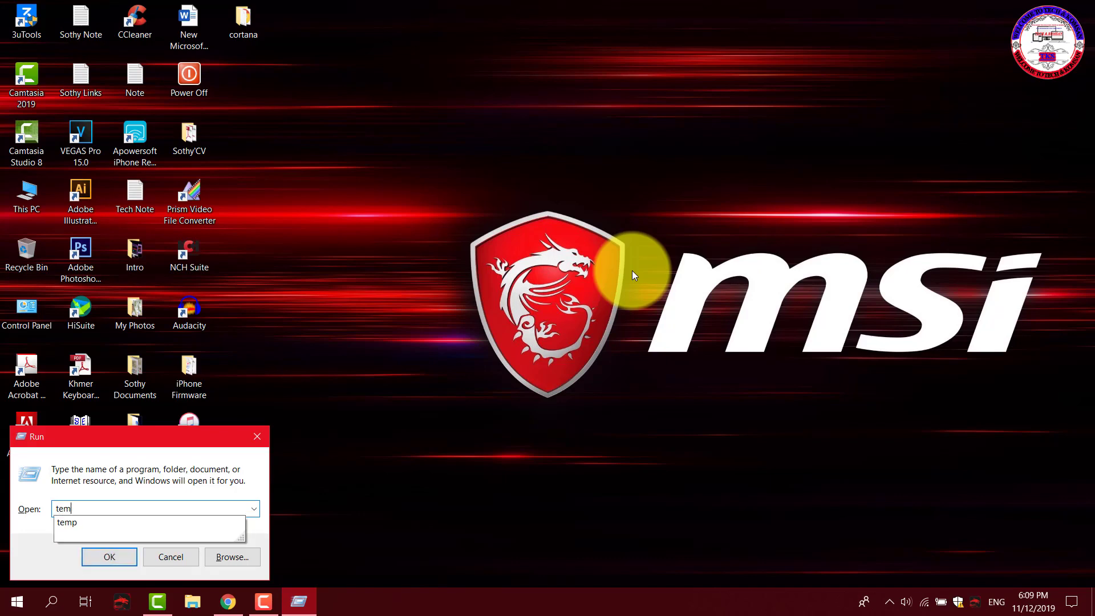
{"action": "type", "text": "p"}
{"action": "key", "text": "Return"}
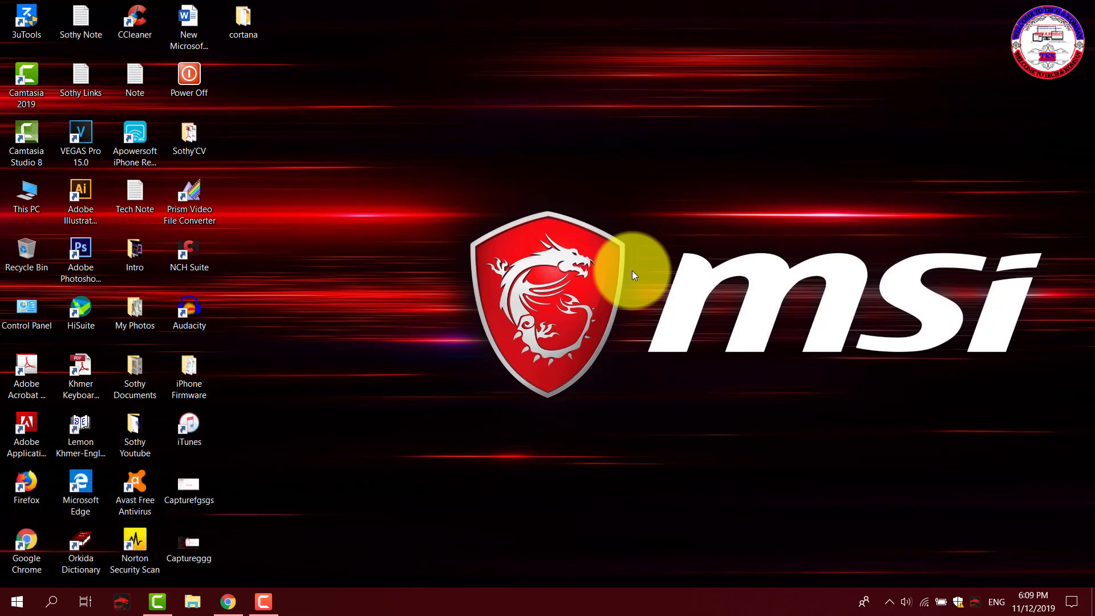
Delete everything in the Temp folder with administrator permission for all items, skipping those in use, and close the folder window.
{"action": "scroll", "coordinate": [457, 345], "scroll_direction": "down", "scroll_amount": 7}
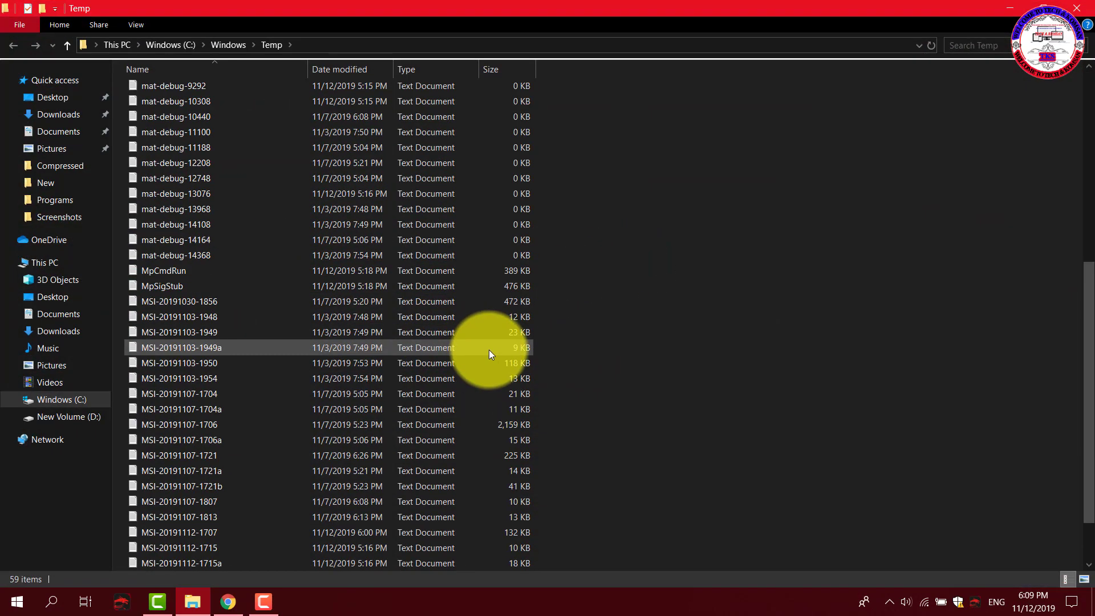
{"action": "scroll", "coordinate": [530, 399], "scroll_direction": "up", "scroll_amount": 7}
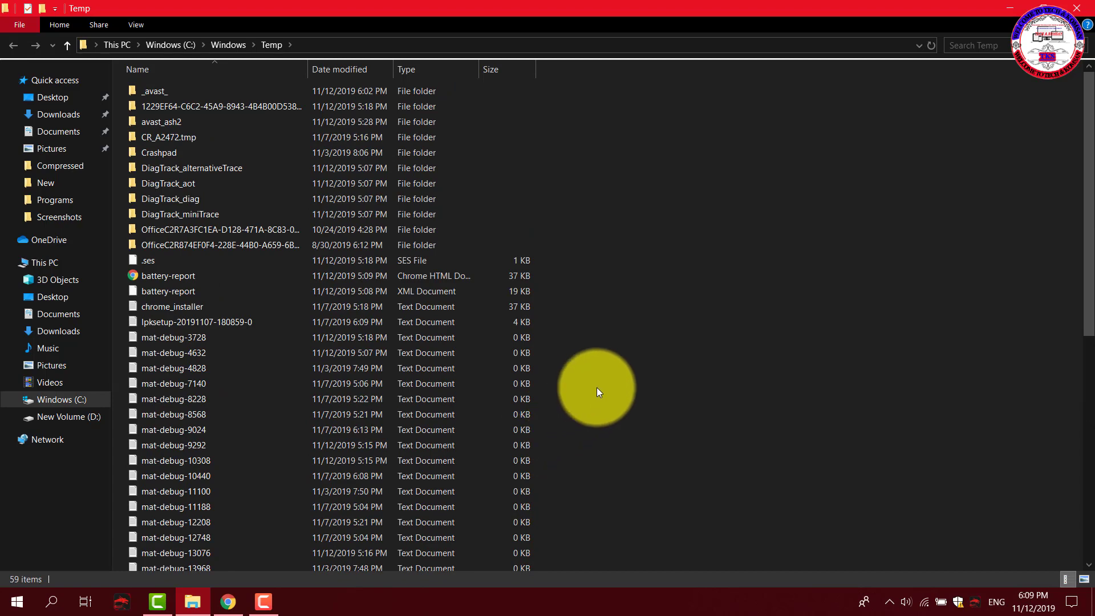
{"action": "key", "text": "ctrl+a"}
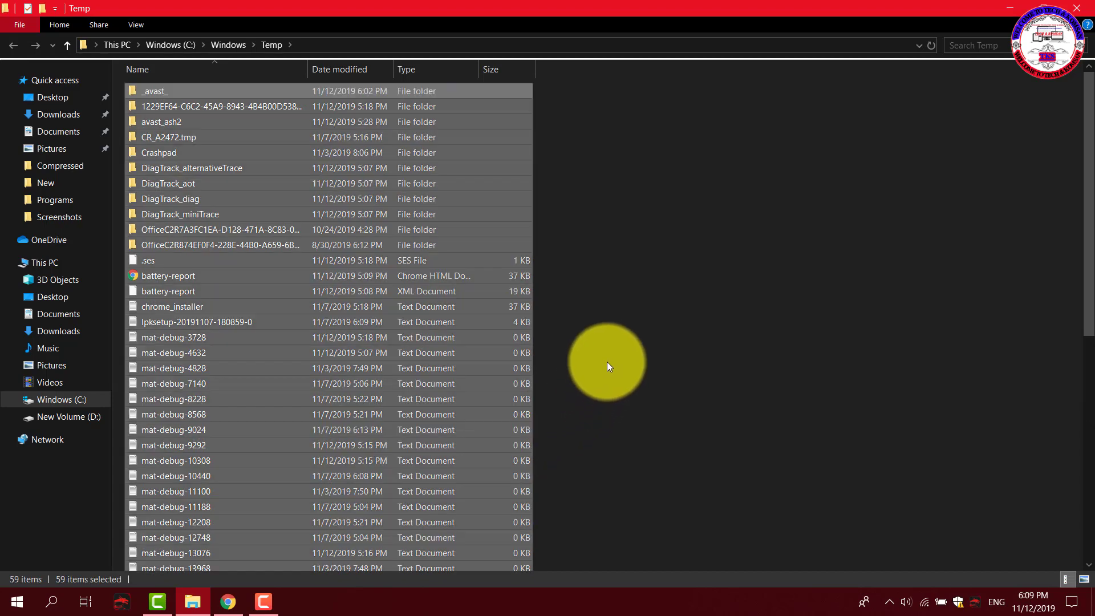
{"action": "key", "text": "Delete"}
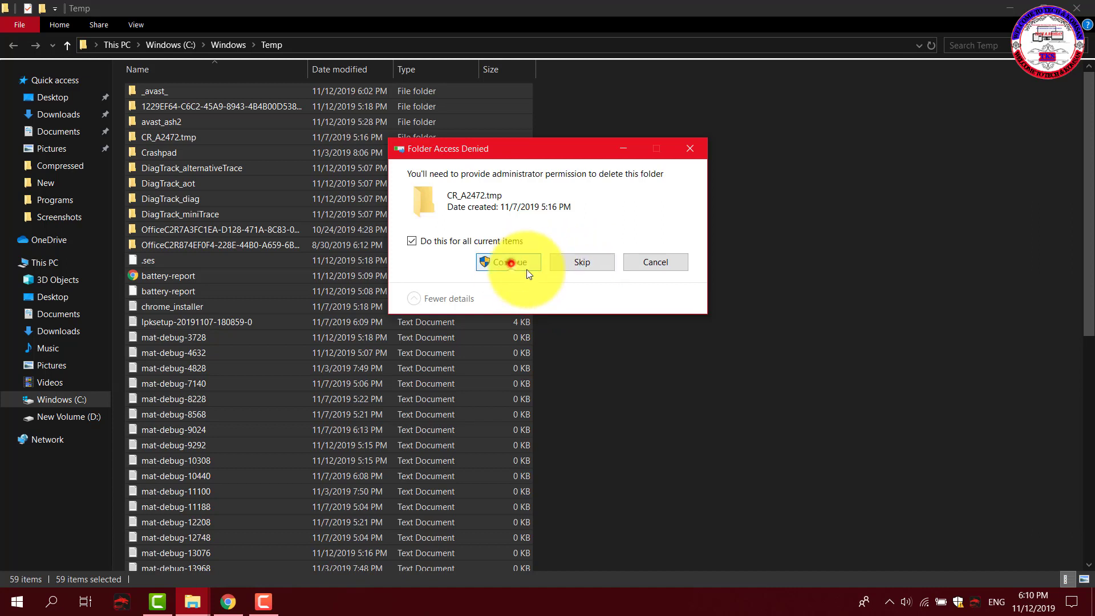
{"action": "left_click", "coordinate": [512, 265]}
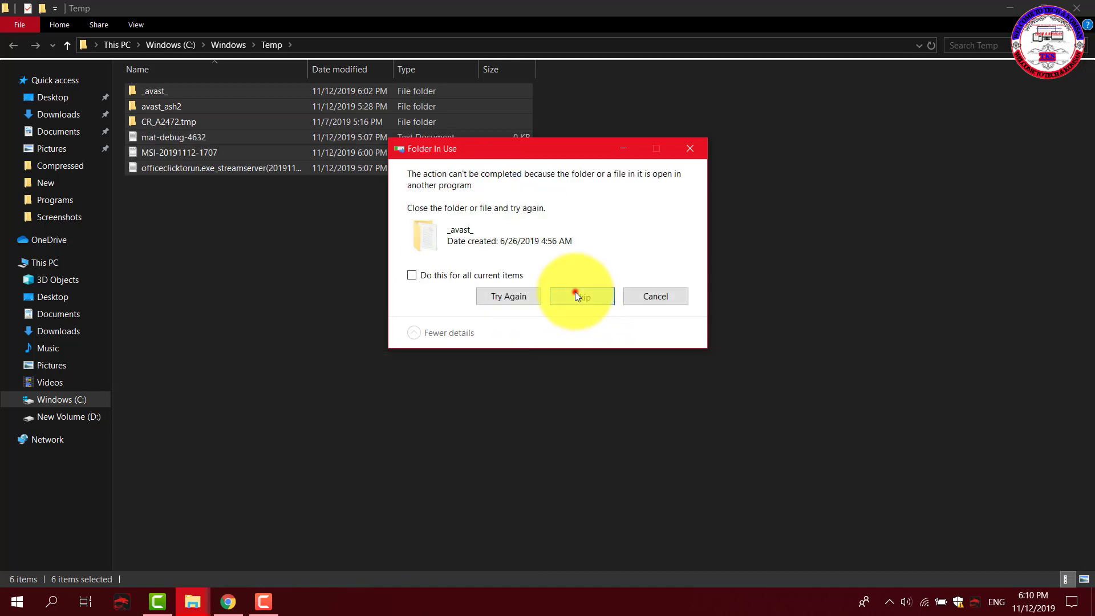
{"action": "left_click", "coordinate": [577, 296]}
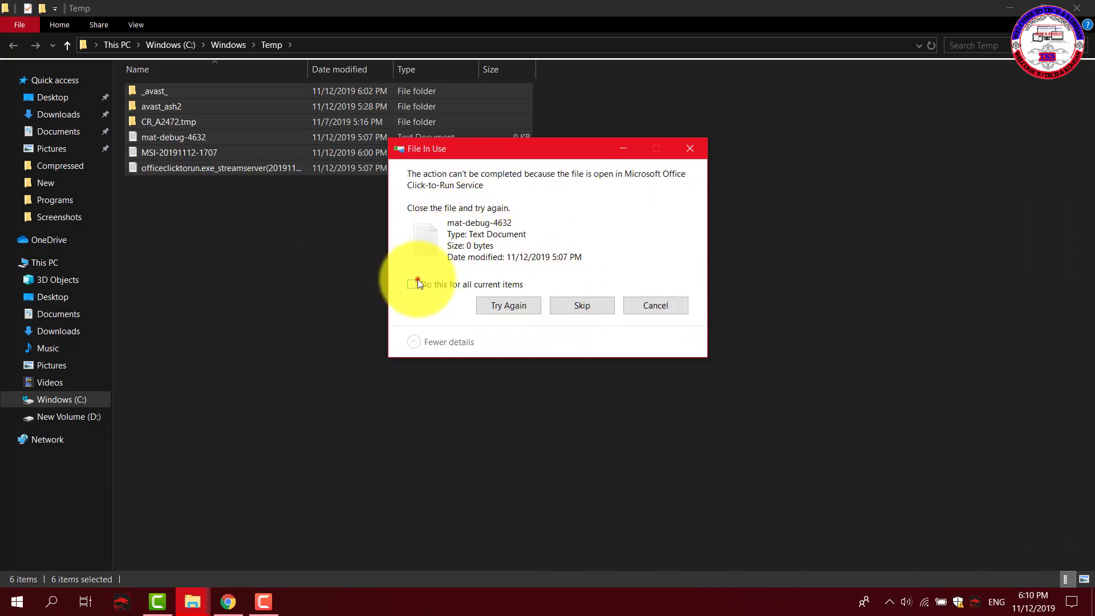
{"action": "left_click", "coordinate": [416, 283]}
{"action": "left_click", "coordinate": [574, 308]}
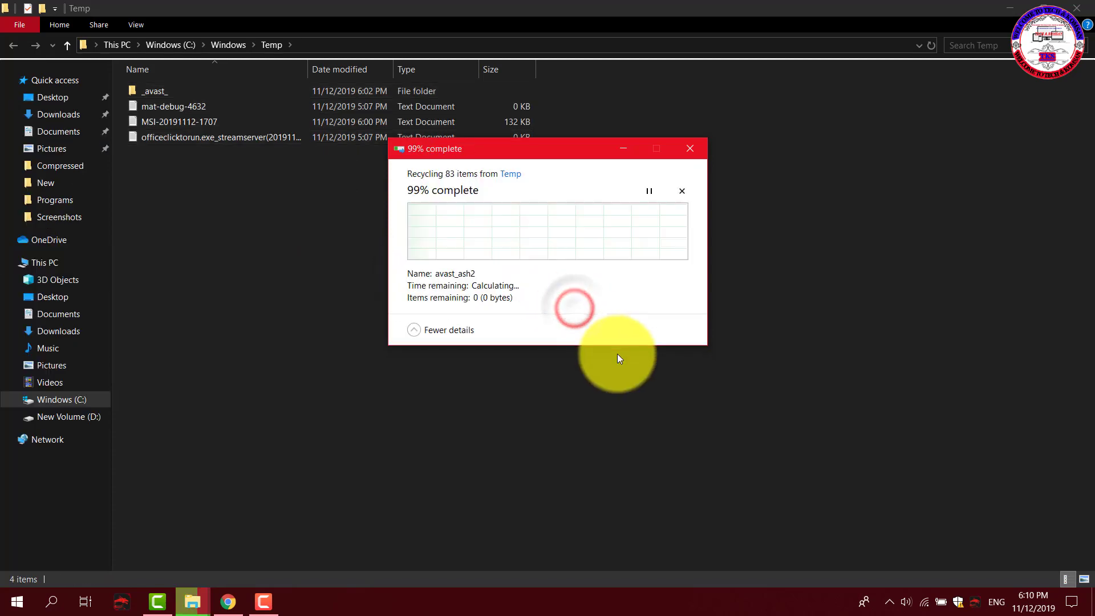
{"action": "left_click", "coordinate": [1080, 6]}
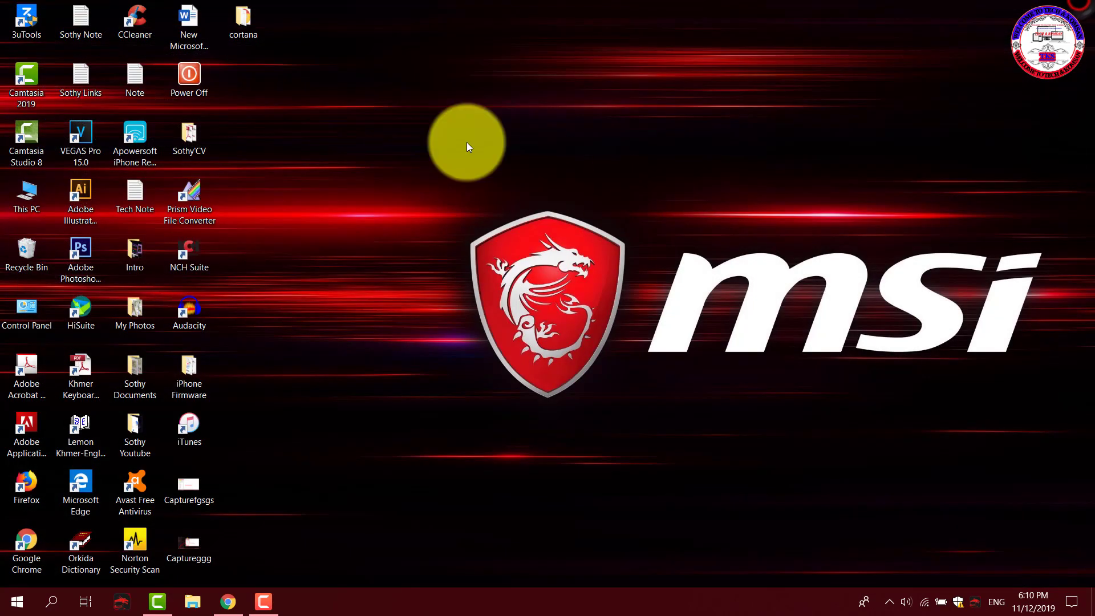
Refresh the desktop four times.
{"action": "right_click", "coordinate": [439, 139]}
{"action": "left_click", "coordinate": [514, 182]}
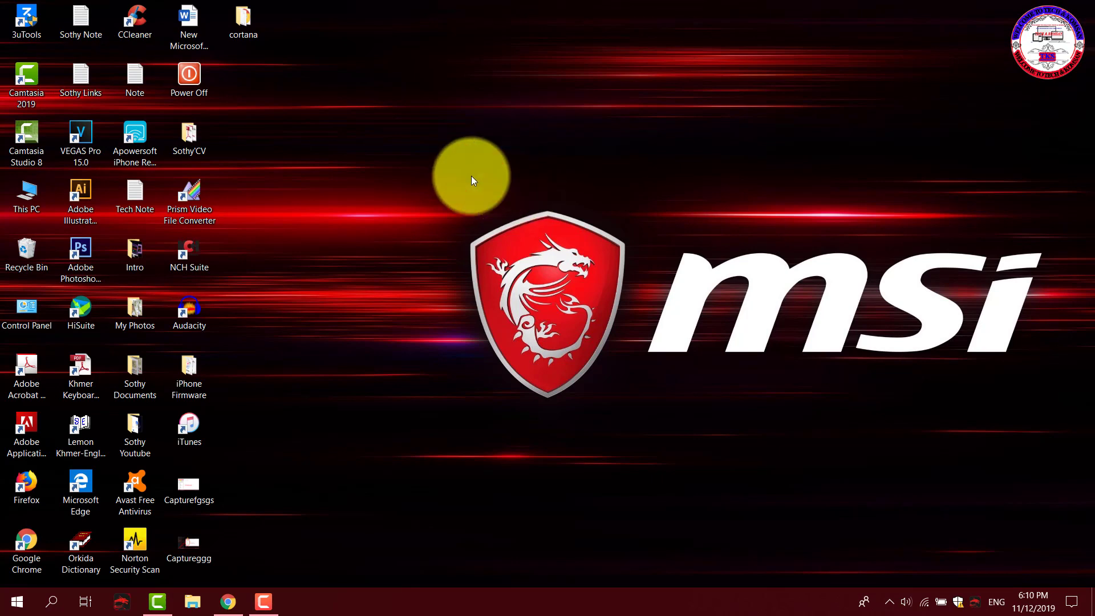
{"action": "right_click", "coordinate": [471, 174]}
{"action": "left_click", "coordinate": [521, 214]}
{"action": "right_click", "coordinate": [521, 216]}
{"action": "left_click", "coordinate": [520, 237]}
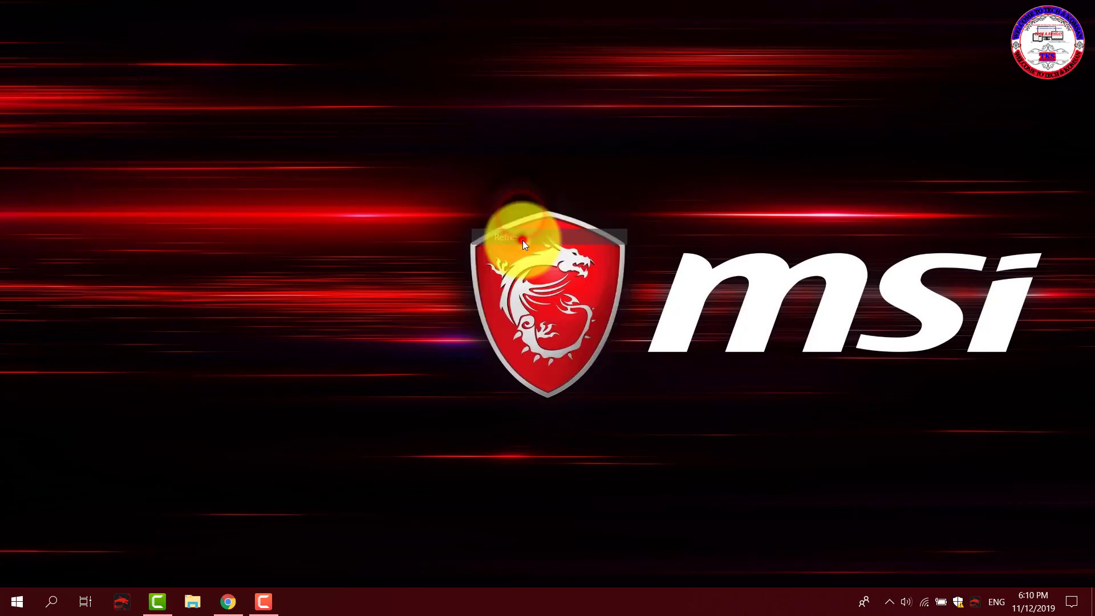
{"action": "right_click", "coordinate": [513, 244]}
{"action": "left_click", "coordinate": [511, 239]}
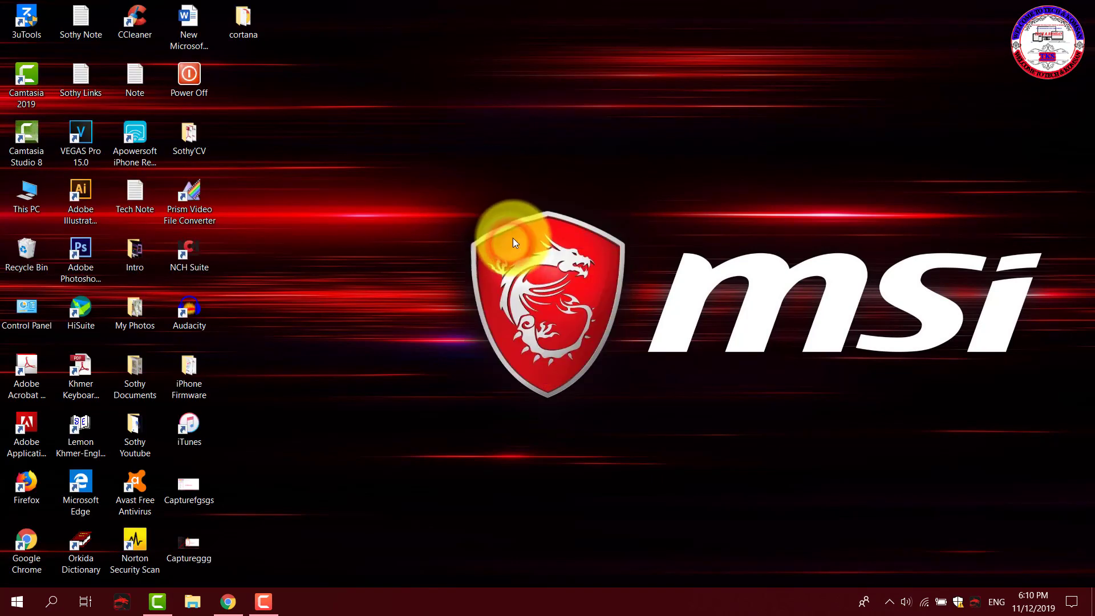
Open the user's temporary files folder by running the command "%temp%" from the Run dialog.
{"action": "key", "text": "super+r"}
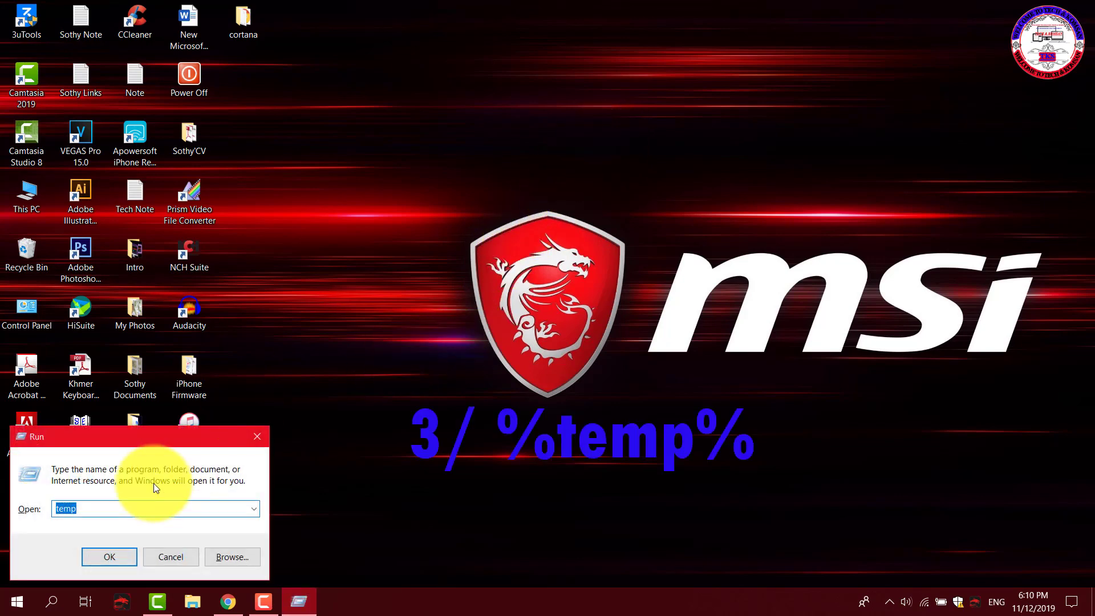
{"action": "key", "text": "BackSpace"}
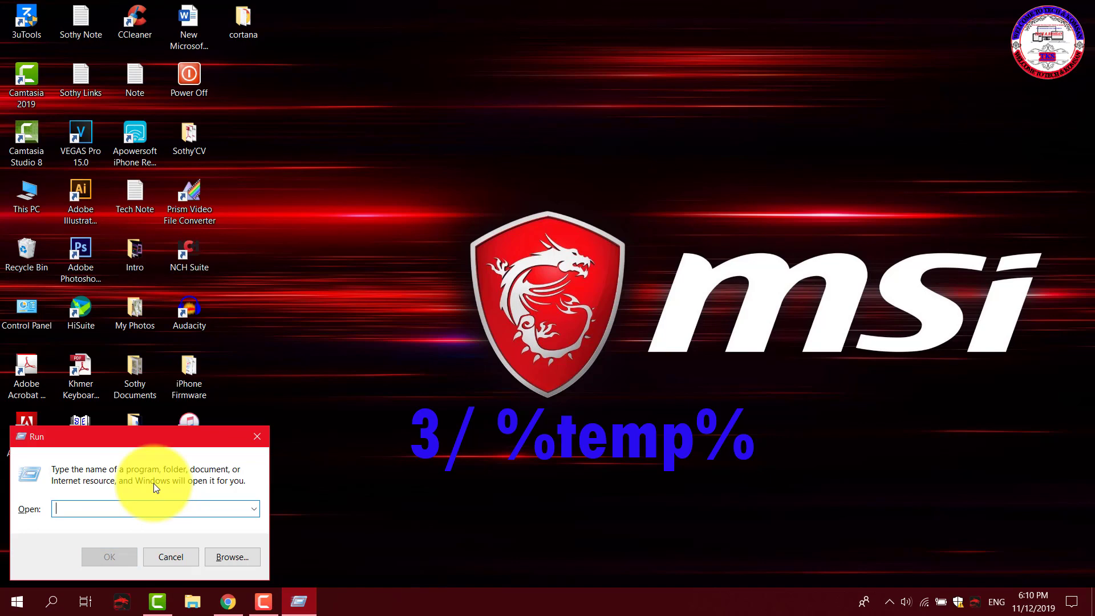
{"action": "type", "text": "%tem"}
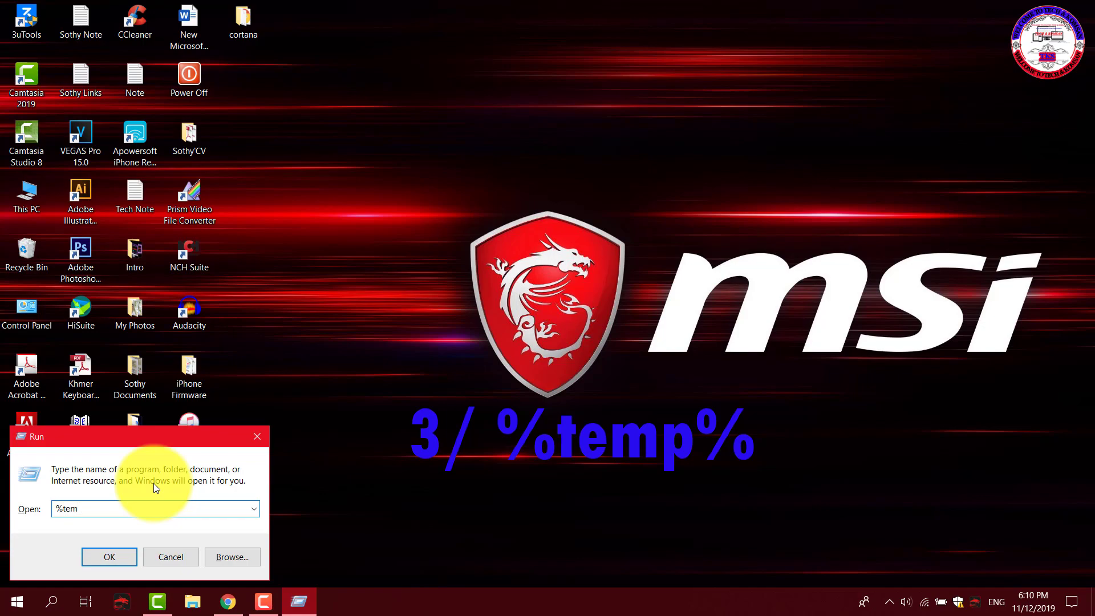
{"action": "type", "text": "p"}
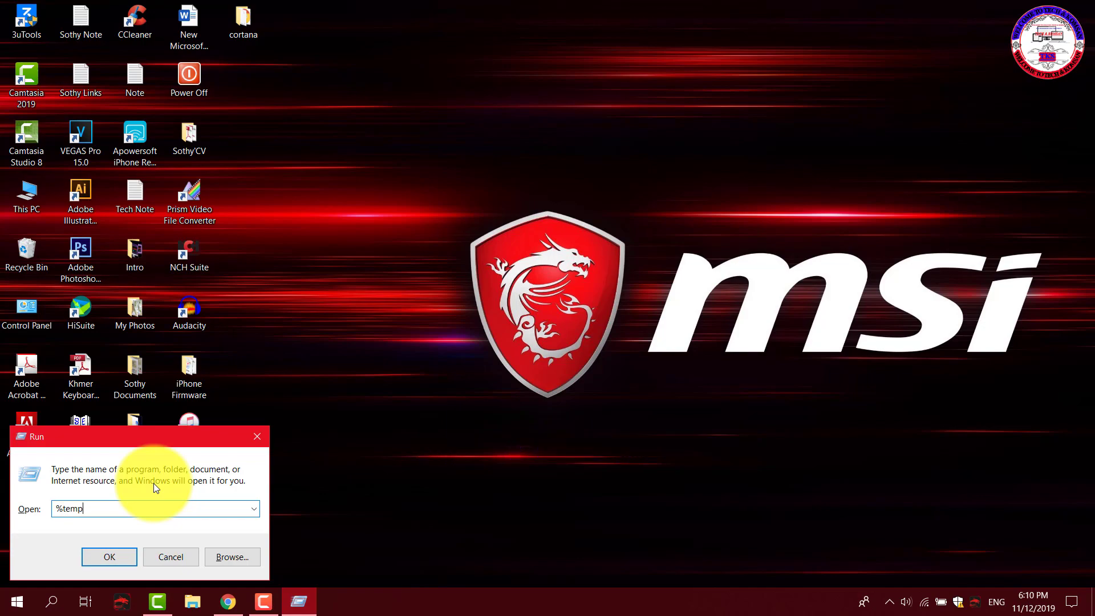
{"action": "type", "text": "%"}
{"action": "key", "text": "Return"}
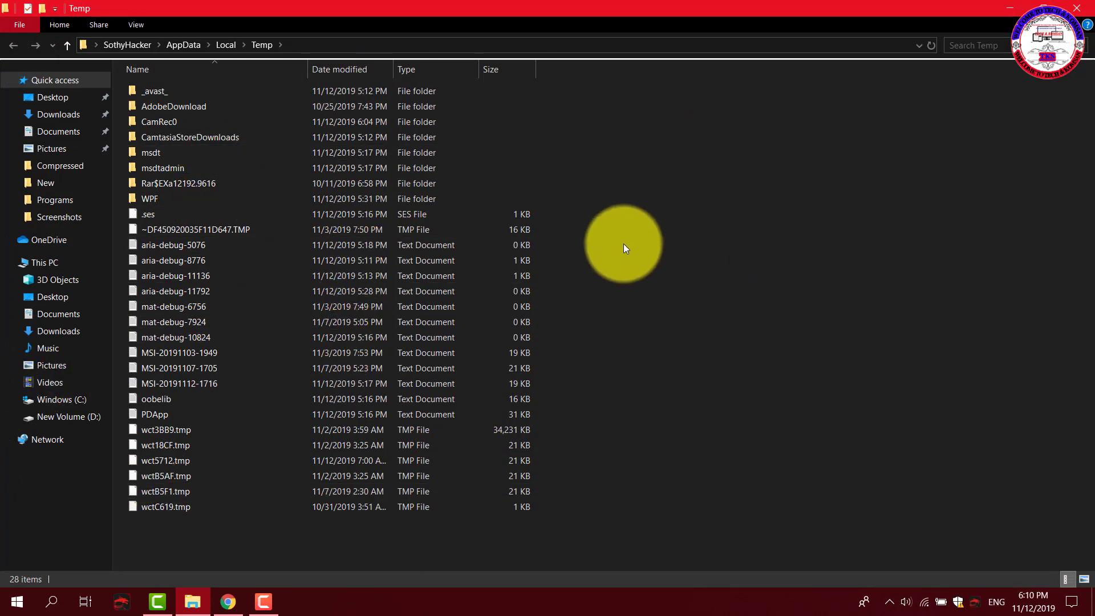
Delete everything in the user's Temp folder, skipping all items in use, and return to the desktop.
{"action": "key", "text": "ctrl+a"}
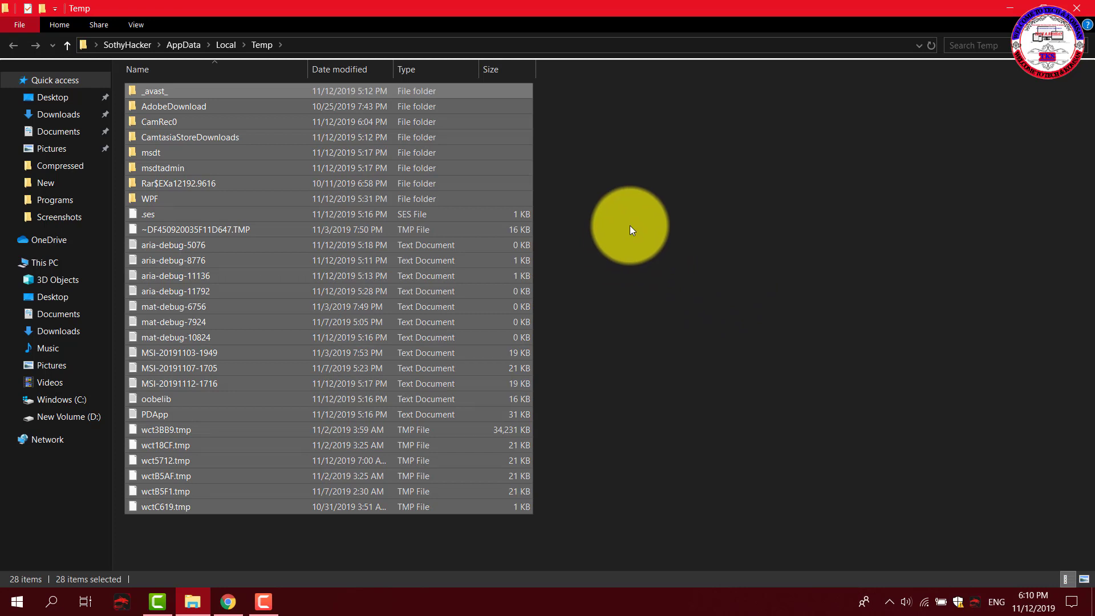
{"action": "key", "text": "Delete"}
{"action": "left_click", "coordinate": [587, 263]}
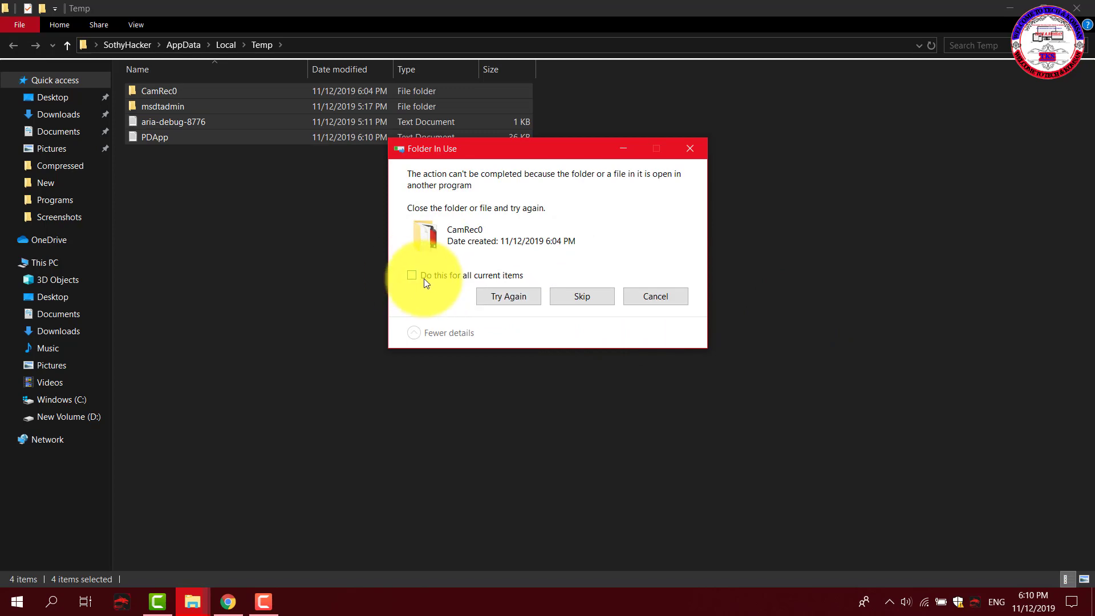
{"action": "left_click", "coordinate": [423, 278]}
{"action": "left_click", "coordinate": [579, 295]}
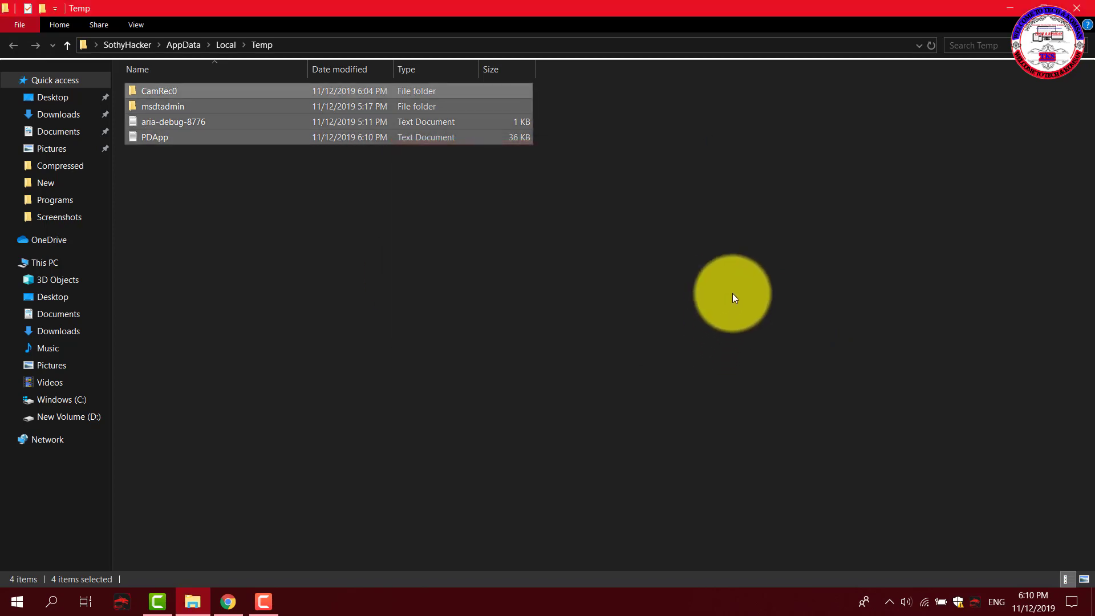
{"action": "left_click", "coordinate": [733, 296]}
{"action": "key", "text": "super+d"}
Refresh the desktop nine times.
{"action": "right_click", "coordinate": [450, 91]}
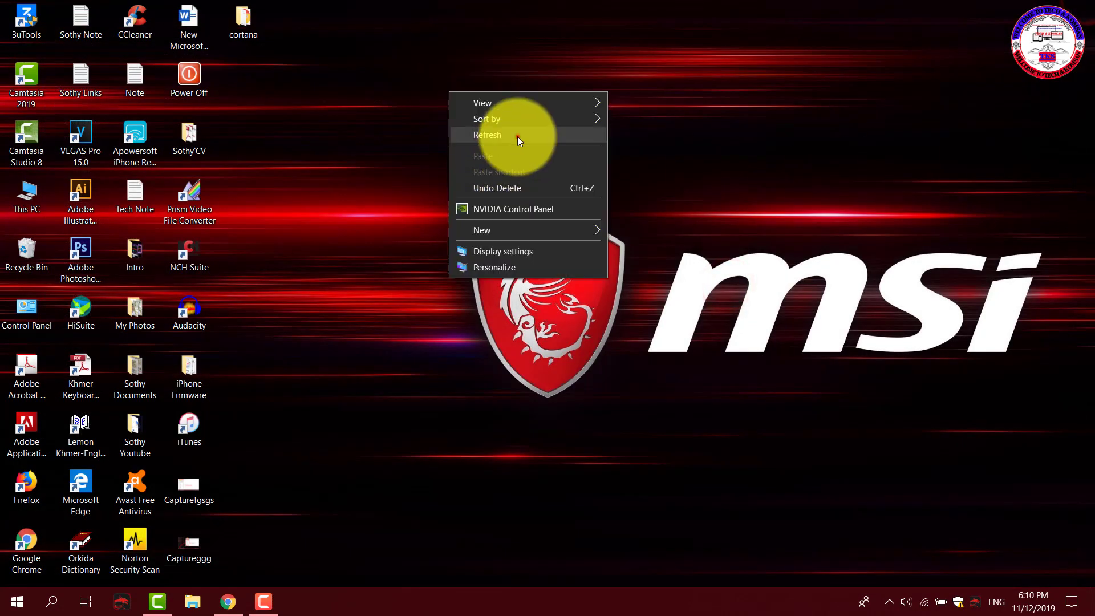
{"action": "left_click", "coordinate": [518, 137]}
{"action": "right_click", "coordinate": [448, 132]}
{"action": "left_click", "coordinate": [502, 175]}
{"action": "right_click", "coordinate": [397, 137]}
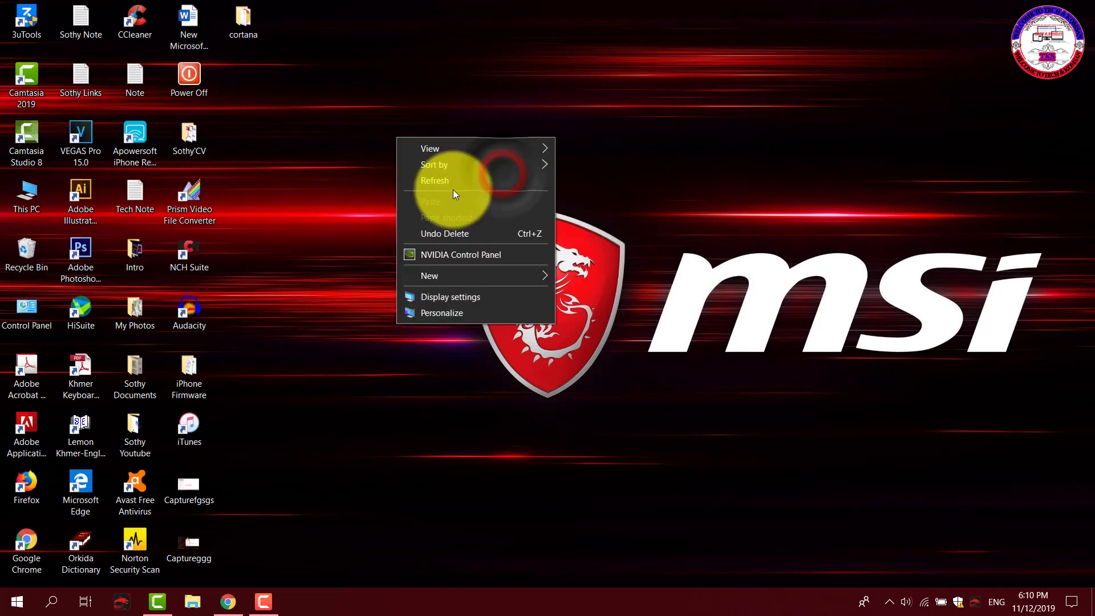
{"action": "left_click", "coordinate": [450, 184]}
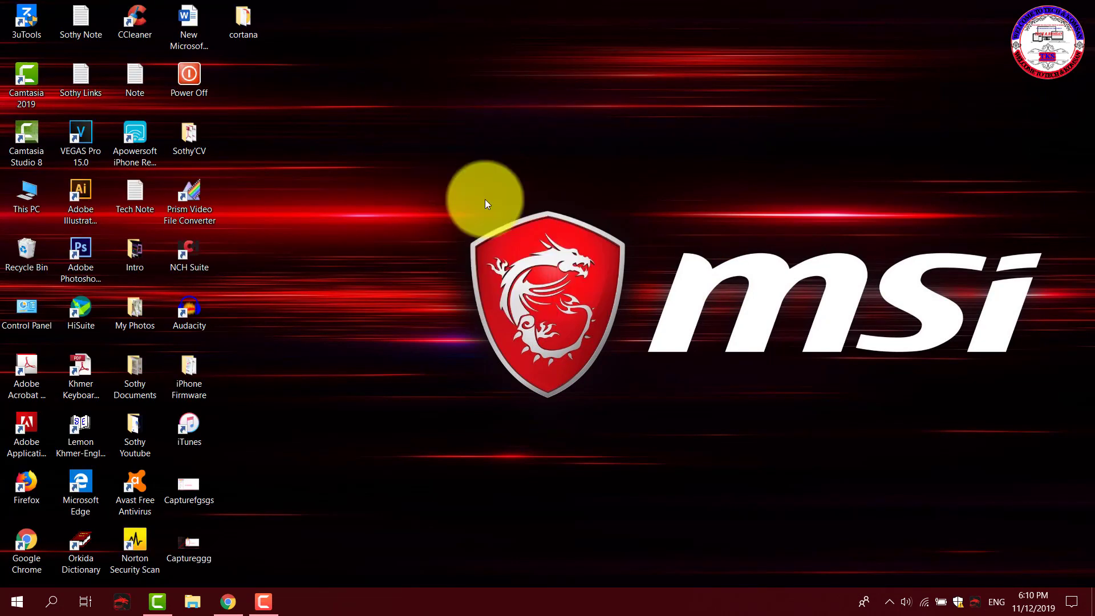
{"action": "right_click", "coordinate": [423, 153]}
{"action": "left_click", "coordinate": [504, 199]}
{"action": "right_click", "coordinate": [447, 155]}
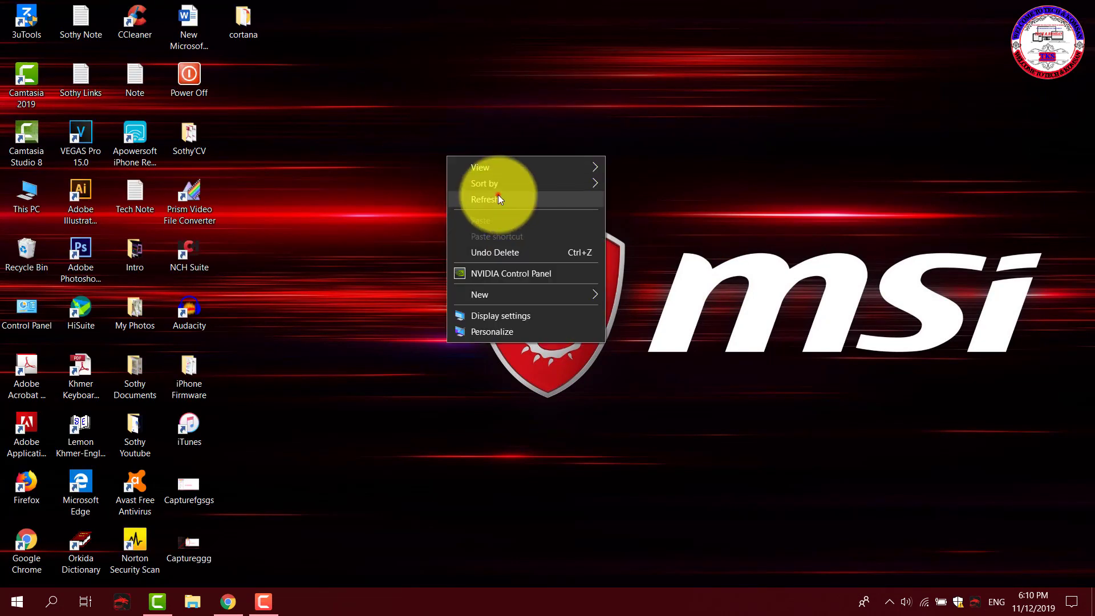
{"action": "left_click", "coordinate": [498, 197]}
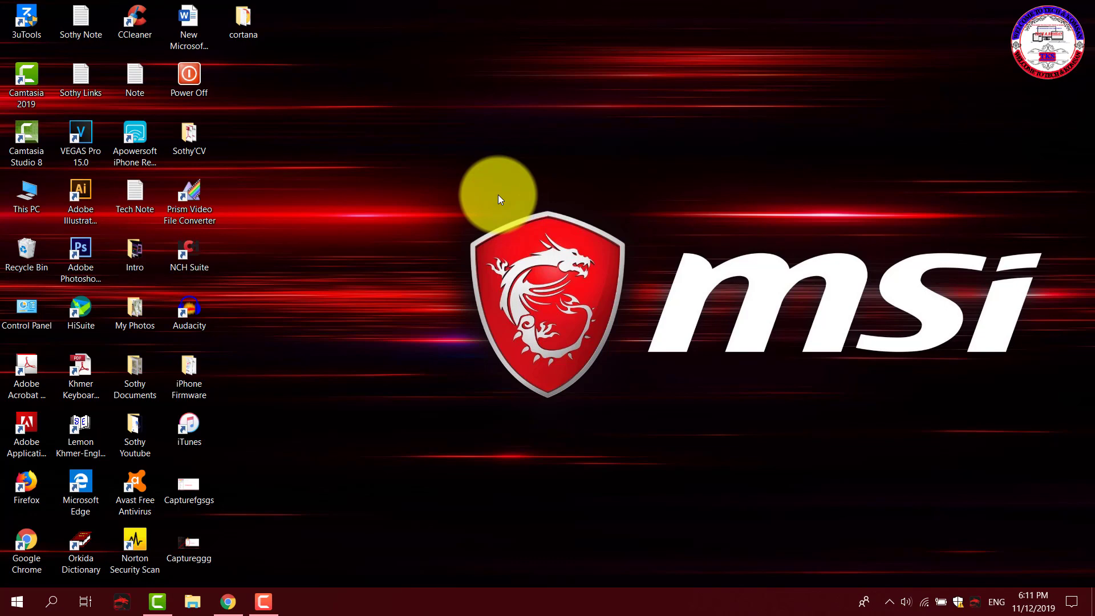
{"action": "right_click", "coordinate": [464, 227]}
{"action": "left_click", "coordinate": [522, 264]}
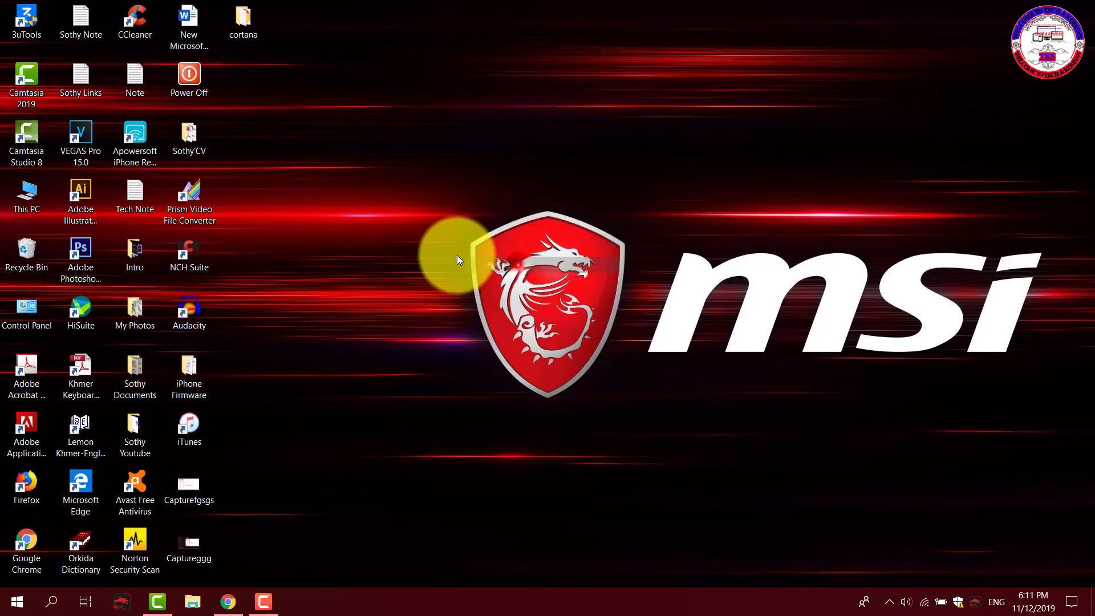
{"action": "right_click", "coordinate": [457, 255]}
{"action": "left_click", "coordinate": [511, 294]}
{"action": "right_click", "coordinate": [452, 297]}
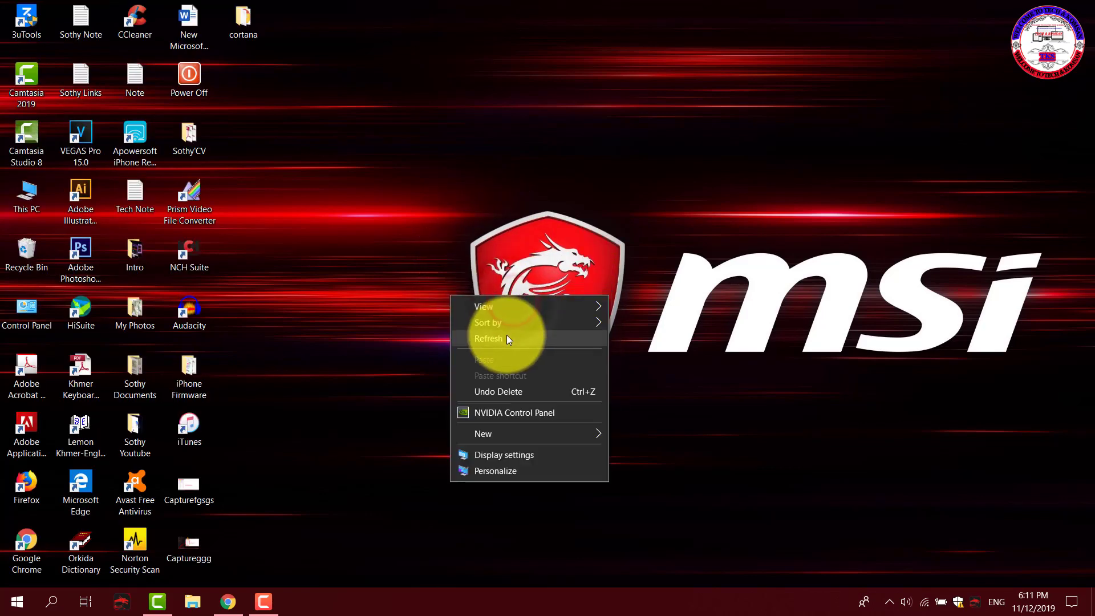
{"action": "left_click", "coordinate": [506, 339]}
{"action": "right_click", "coordinate": [448, 295]}
{"action": "left_click", "coordinate": [527, 340]}
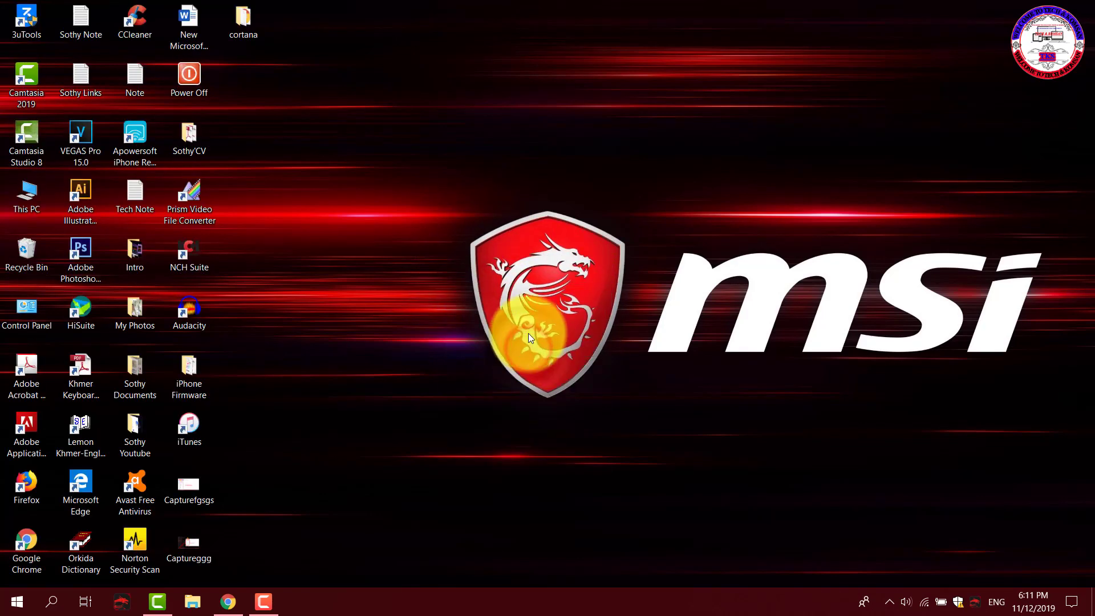
Find Disk Cleanup by searching Windows for "disk" and open it.
{"action": "left_click", "coordinate": [55, 602]}
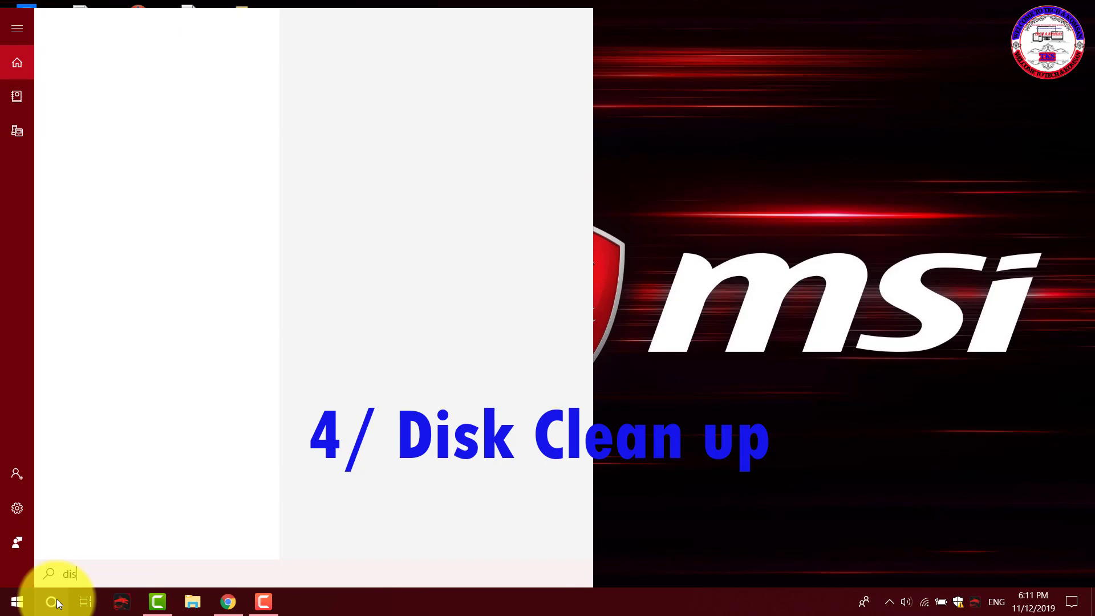
{"action": "type", "text": "sk"}
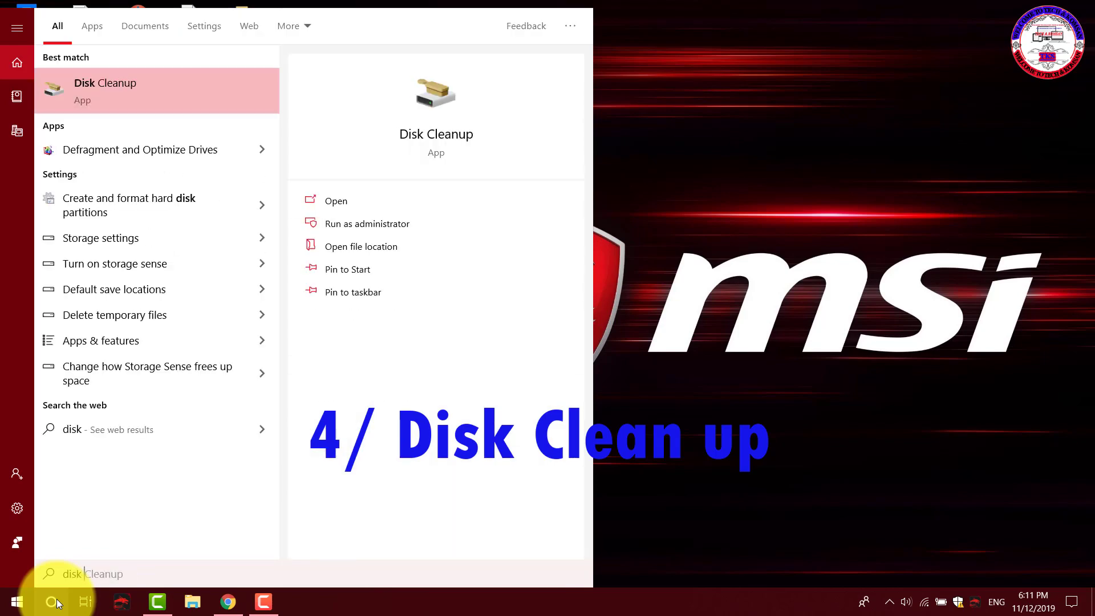
{"action": "left_click", "coordinate": [162, 90]}
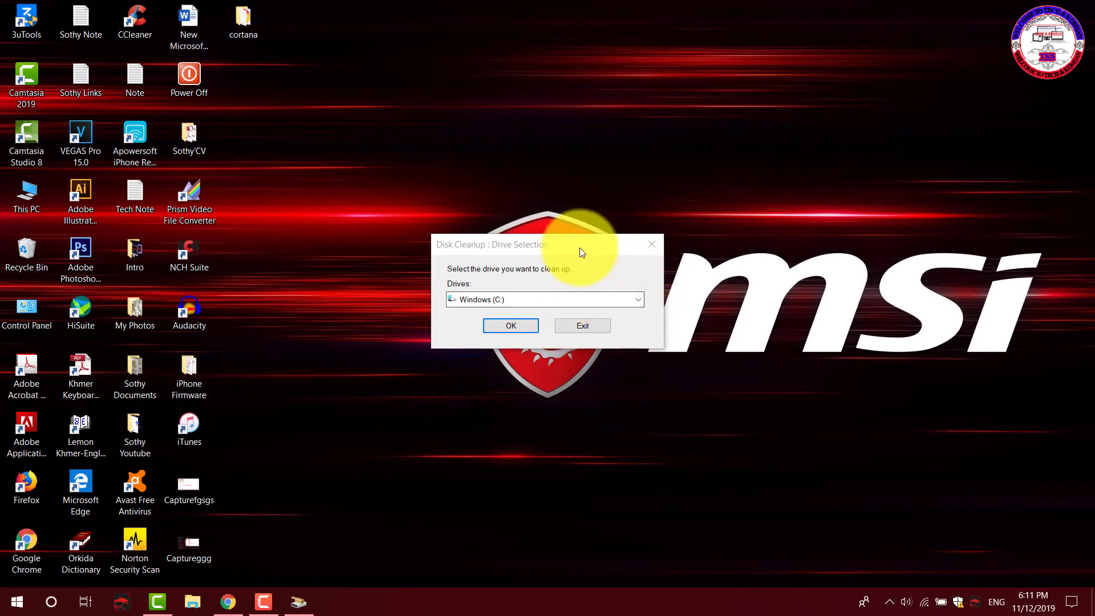
Start the Disk Cleanup scan for drive Windows (C:) and refresh the desktop once while it runs.
{"action": "left_click_drag", "start_coordinate": [580, 248], "coordinate": [585, 169]}
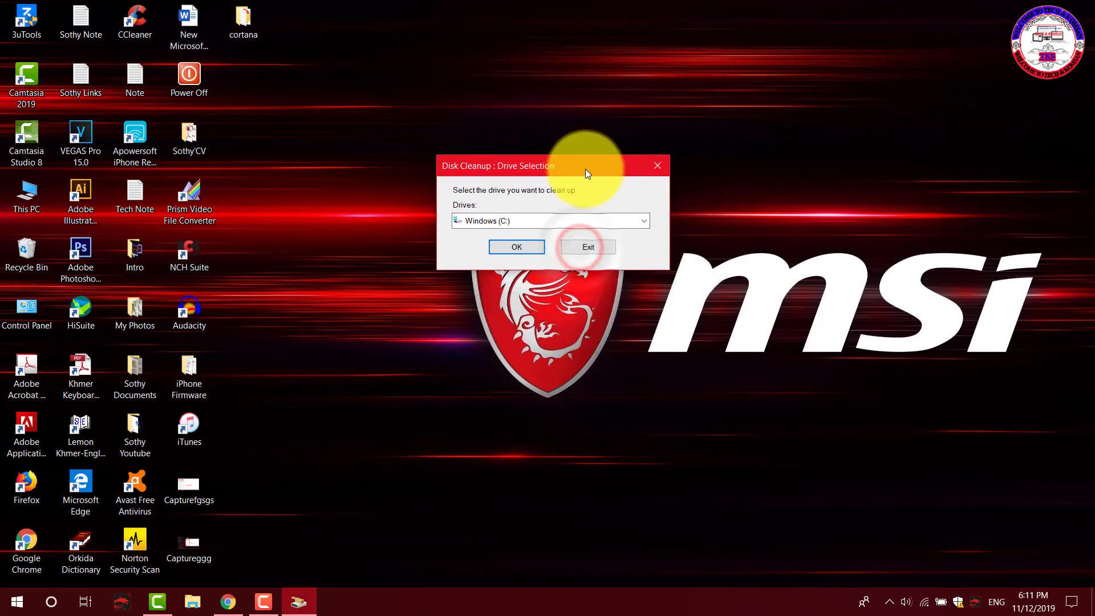
{"action": "left_click", "coordinate": [601, 224]}
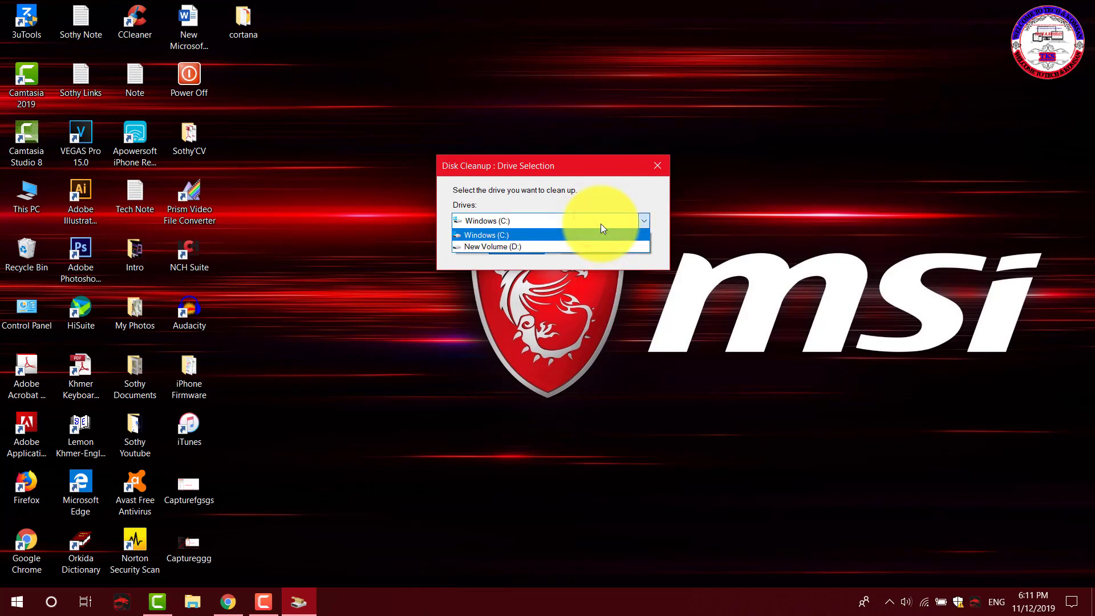
{"action": "left_click", "coordinate": [495, 237]}
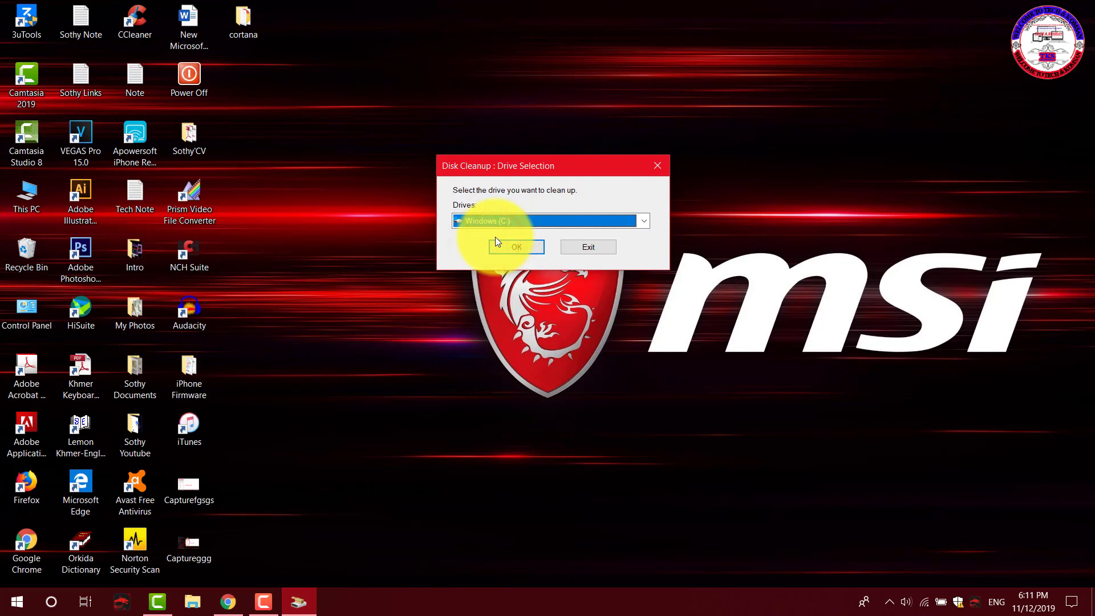
{"action": "left_click", "coordinate": [505, 224]}
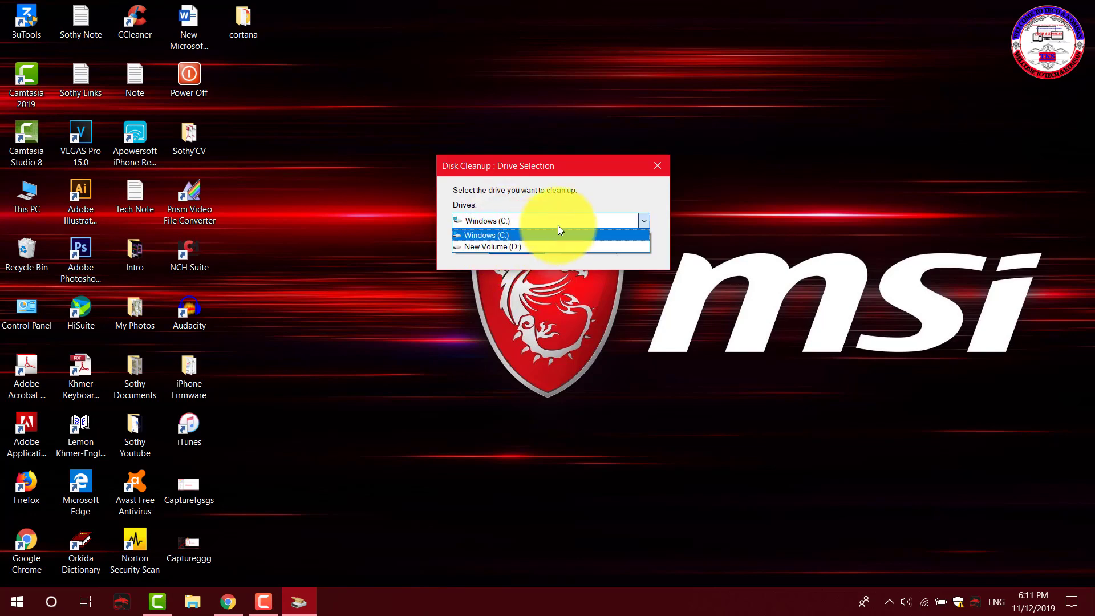
{"action": "left_click", "coordinate": [553, 221]}
{"action": "left_click", "coordinate": [519, 247]}
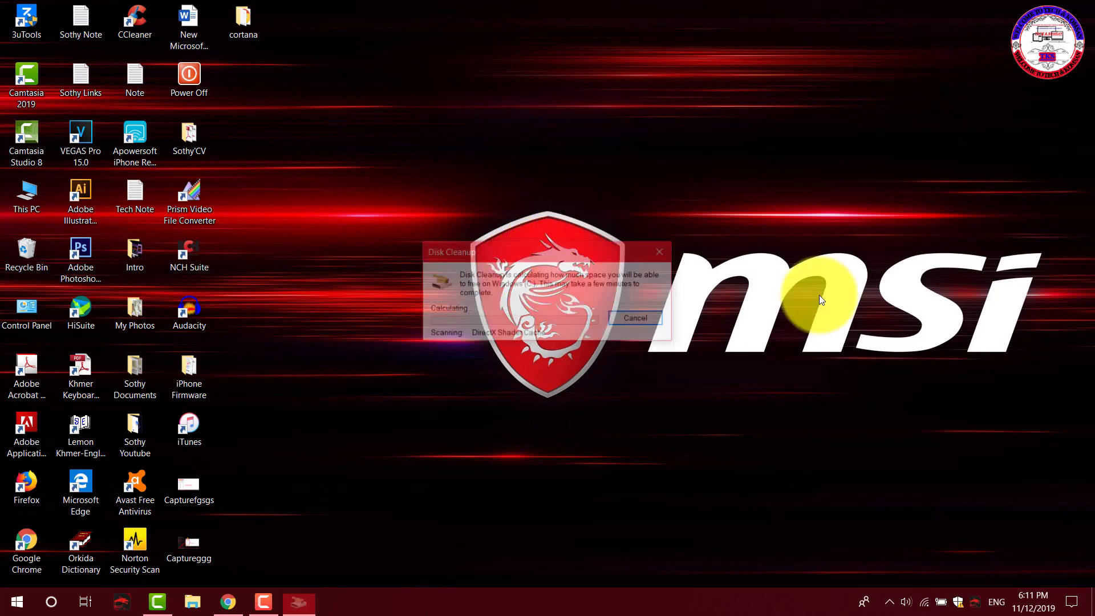
{"action": "right_click", "coordinate": [809, 246]}
{"action": "left_click", "coordinate": [837, 289]}
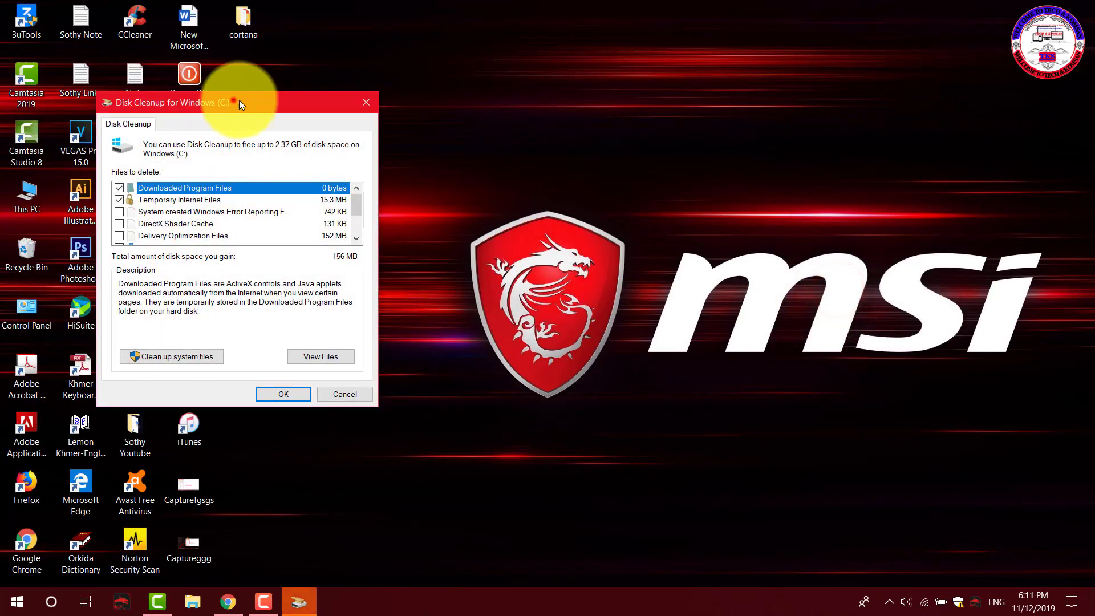
Mark Windows error reporting files, DirectX Shader Cache, Delivery Optimization Files, Temporary files, Recycle Bin and Downloads for deletion as well.
{"action": "left_click_drag", "start_coordinate": [238, 100], "coordinate": [516, 107]}
{"action": "left_click", "coordinate": [397, 231]}
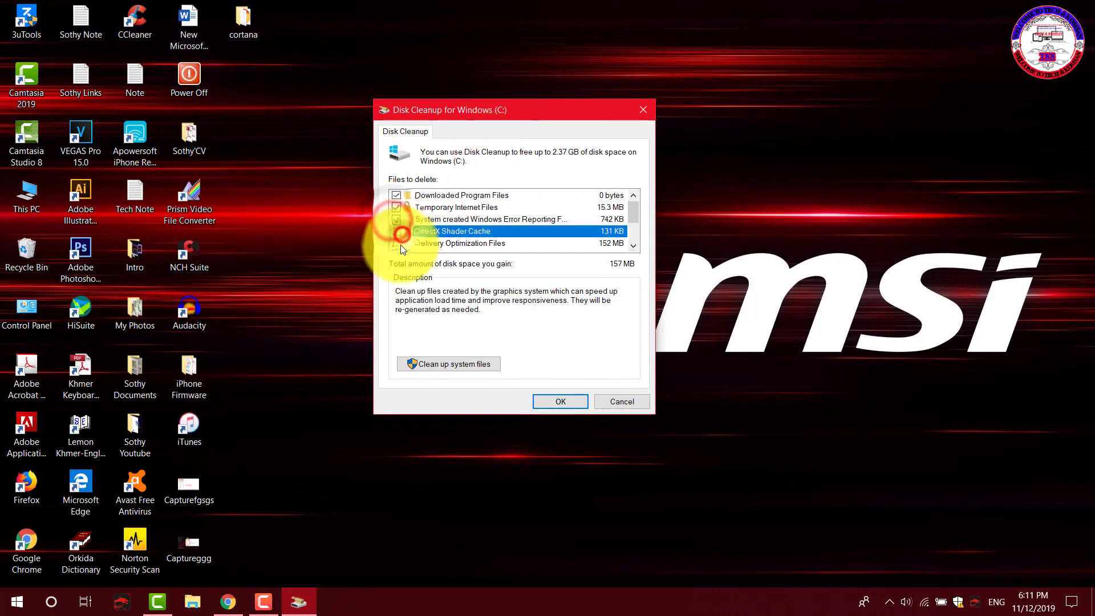
{"action": "left_click", "coordinate": [397, 243]}
{"action": "scroll", "coordinate": [395, 240], "scroll_direction": "down", "scroll_amount": 2}
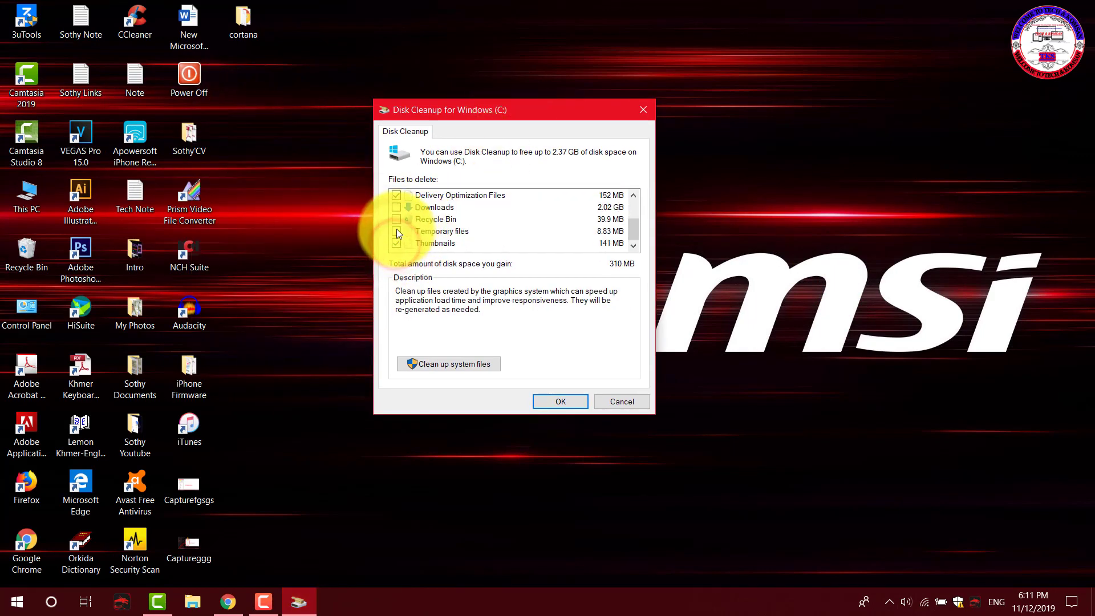
{"action": "left_click", "coordinate": [397, 231]}
{"action": "left_click", "coordinate": [396, 219]}
{"action": "left_click", "coordinate": [401, 207]}
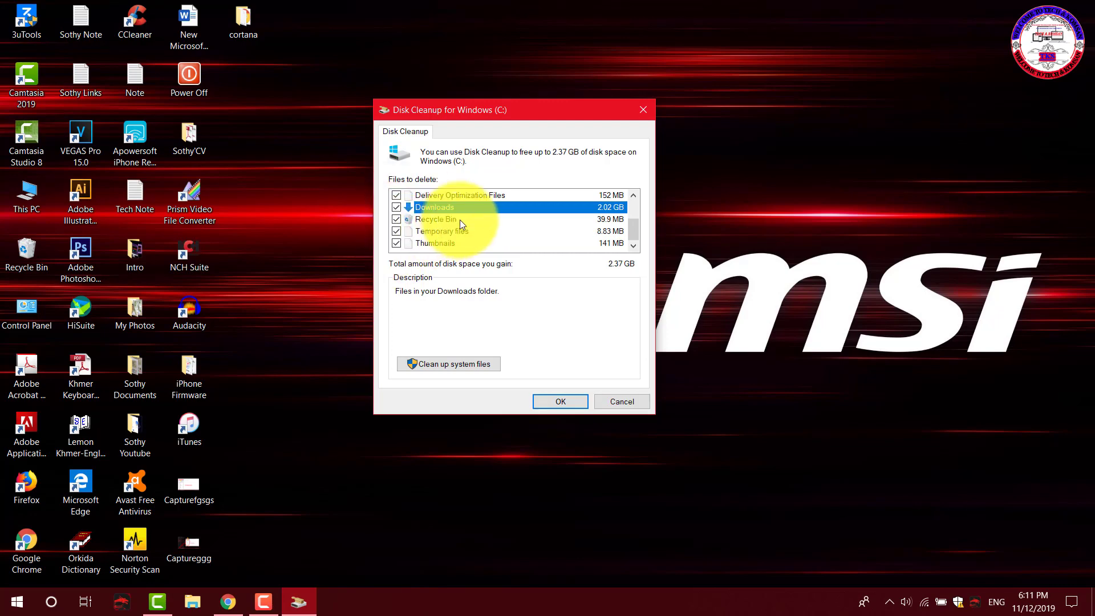
{"action": "scroll", "coordinate": [457, 226], "scroll_direction": "up", "scroll_amount": 2}
{"action": "scroll", "coordinate": [454, 224], "scroll_direction": "down", "scroll_amount": 1}
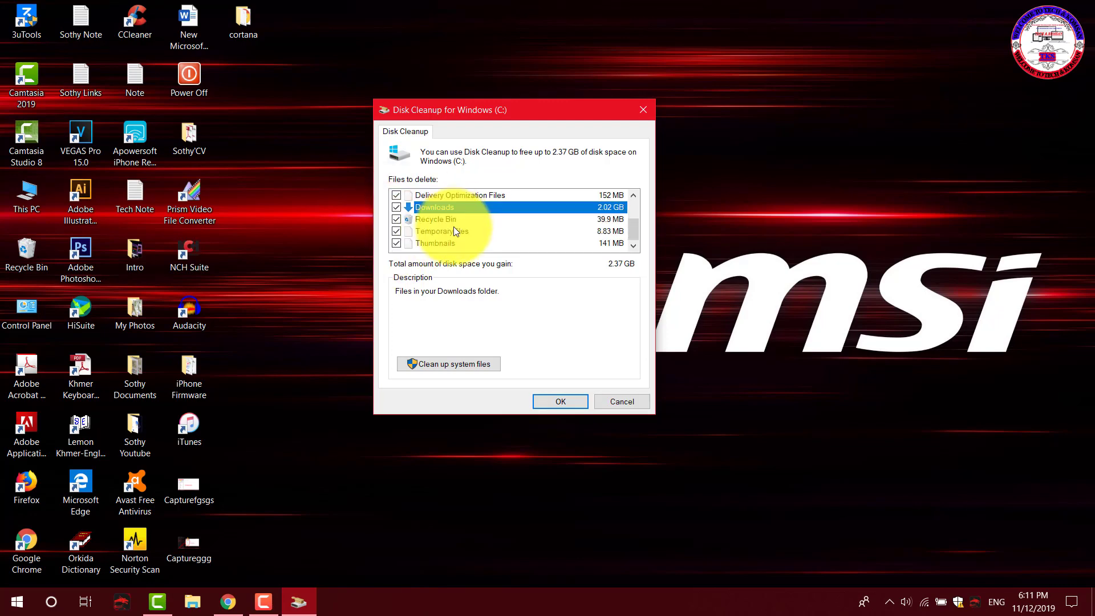
{"action": "scroll", "coordinate": [450, 234], "scroll_direction": "up", "scroll_amount": 1}
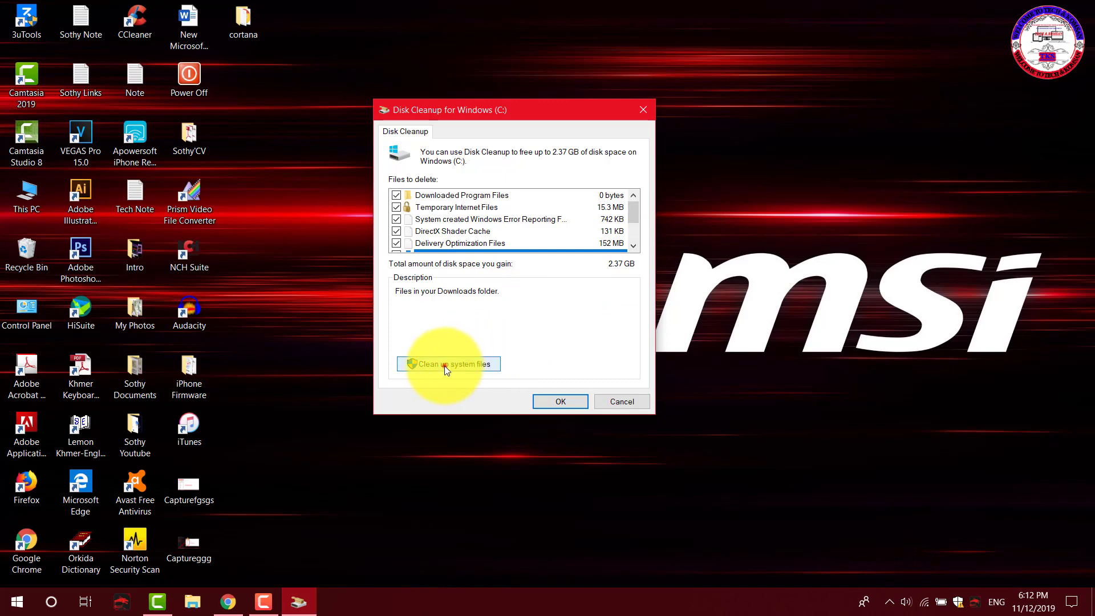
Start the system files cleanup scan for Windows (C:) and refresh the desktop four times while it runs.
{"action": "left_click", "coordinate": [445, 364]}
{"action": "left_click", "coordinate": [590, 326]}
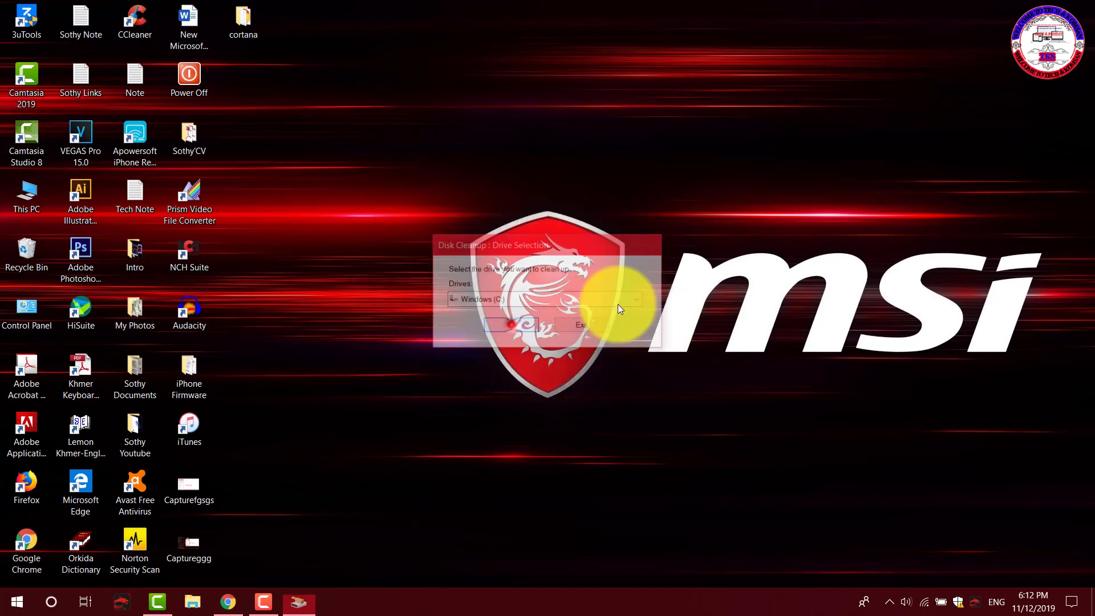
{"action": "right_click", "coordinate": [961, 239]}
{"action": "left_click", "coordinate": [970, 283]}
{"action": "right_click", "coordinate": [752, 240]}
{"action": "left_click", "coordinate": [791, 280]}
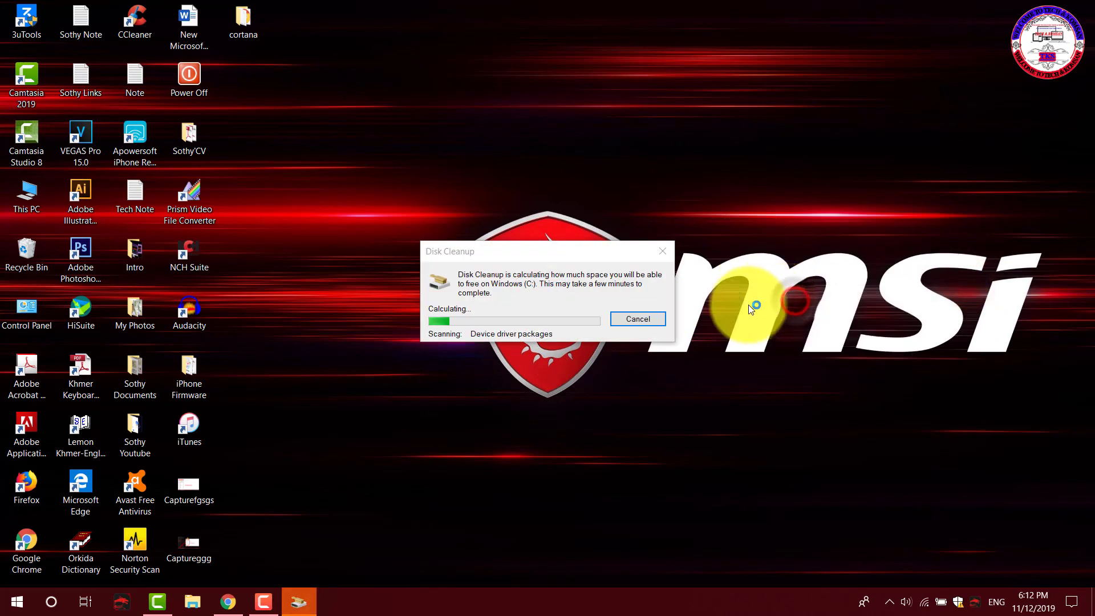
{"action": "right_click", "coordinate": [752, 238]}
{"action": "left_click", "coordinate": [801, 283]}
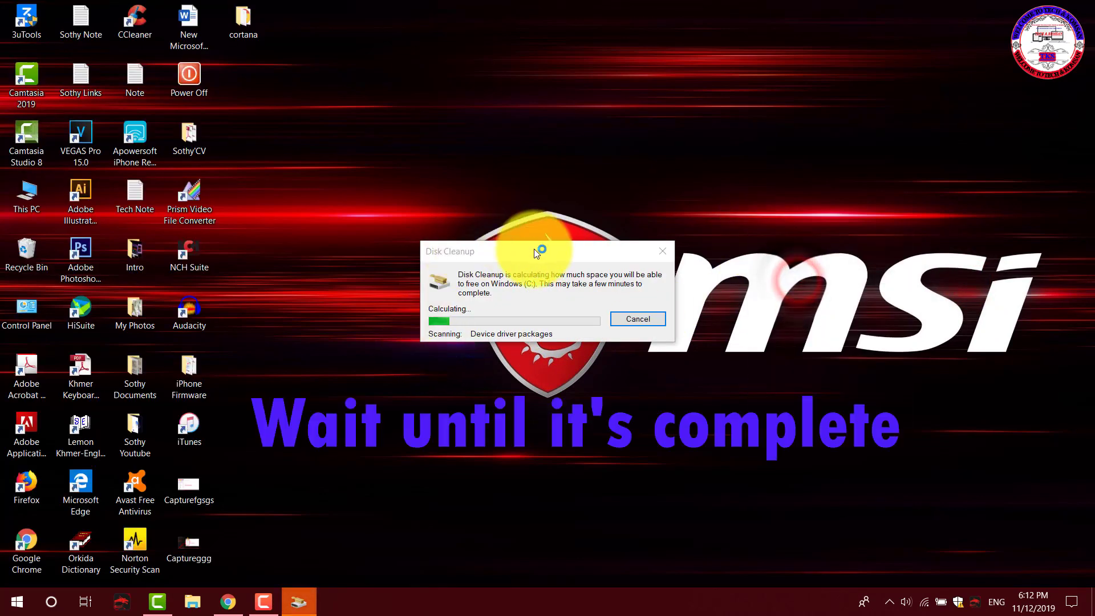
{"action": "left_click_drag", "start_coordinate": [534, 249], "coordinate": [573, 208]}
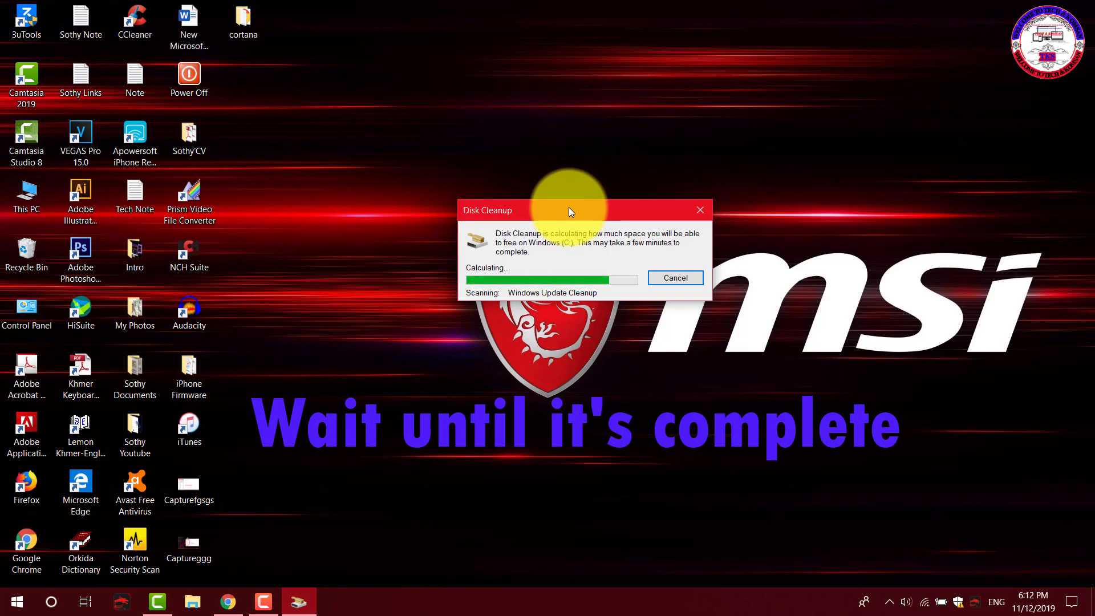
{"action": "right_click", "coordinate": [874, 252]}
{"action": "left_click", "coordinate": [908, 297]}
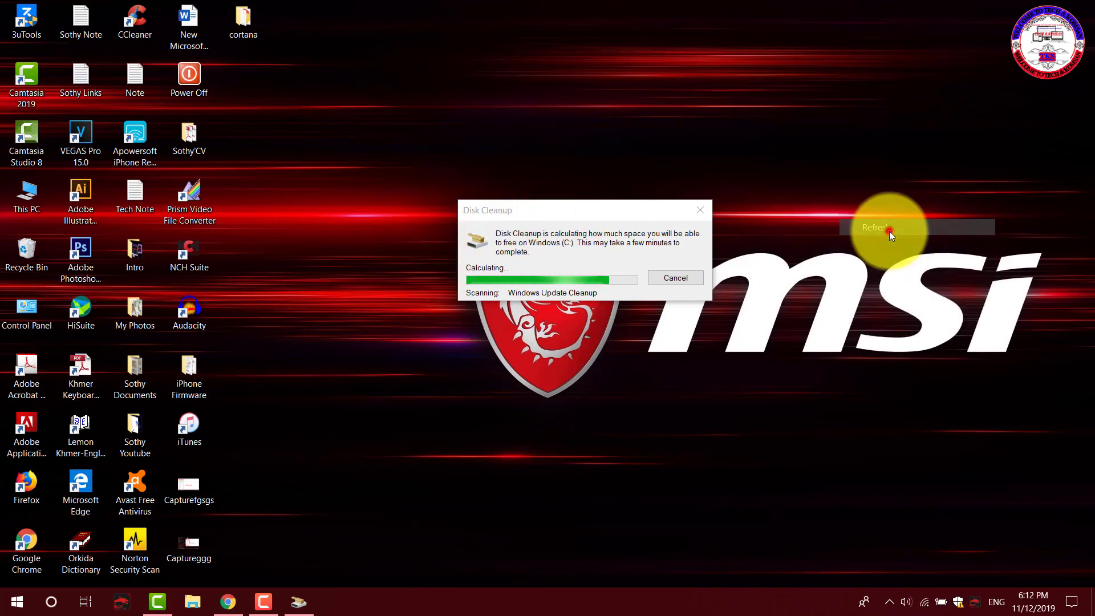
{"action": "left_click", "coordinate": [889, 231]}
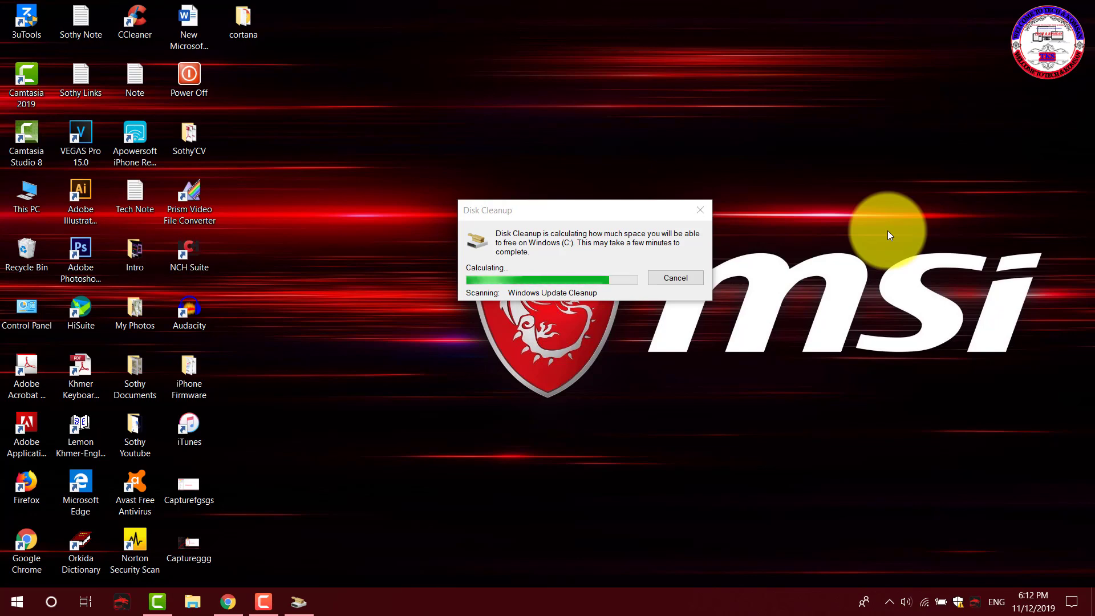
{"action": "right_click", "coordinate": [832, 217]}
{"action": "left_click", "coordinate": [822, 228]}
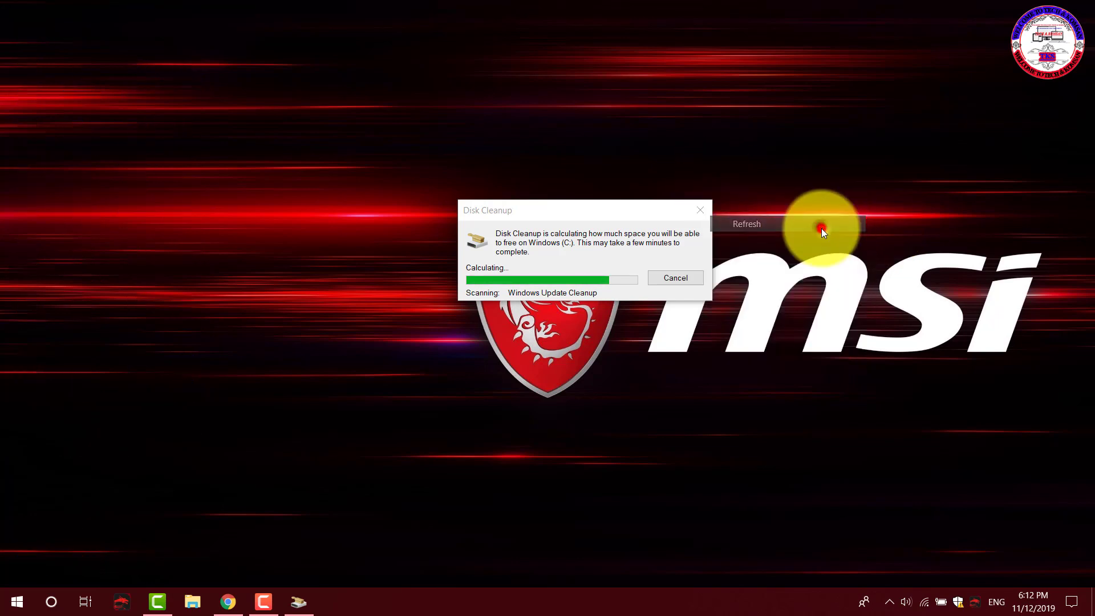
{"action": "right_click", "coordinate": [919, 124]}
{"action": "left_click", "coordinate": [961, 171]}
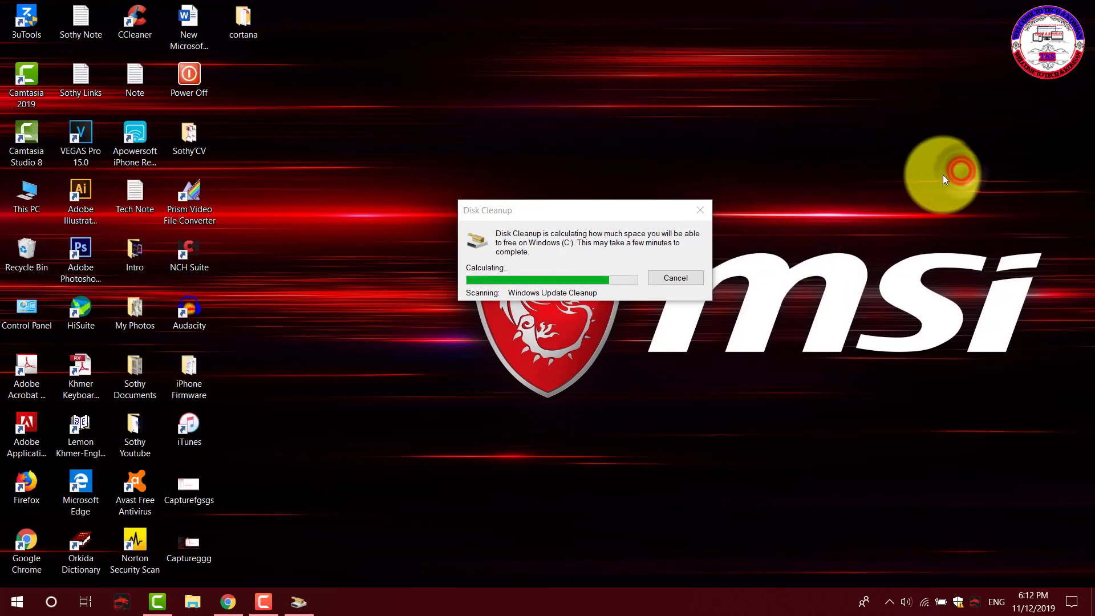
{"action": "right_click", "coordinate": [885, 215]}
{"action": "left_click", "coordinate": [927, 258]}
{"action": "right_click", "coordinate": [833, 211]}
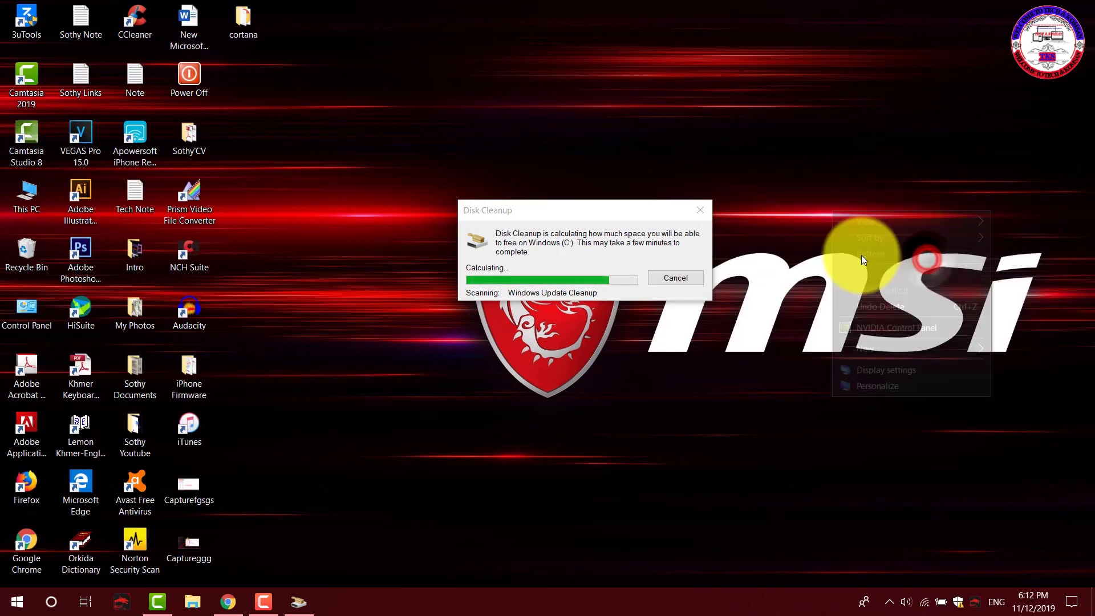
{"action": "left_click", "coordinate": [887, 251]}
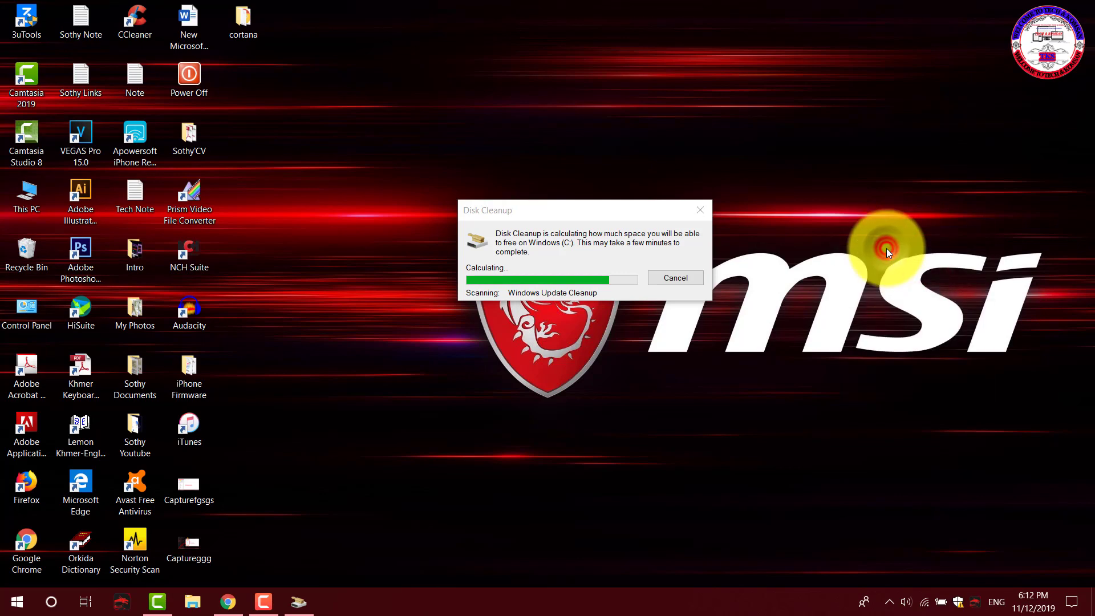
{"action": "right_click", "coordinate": [939, 209]}
{"action": "left_click", "coordinate": [995, 253]}
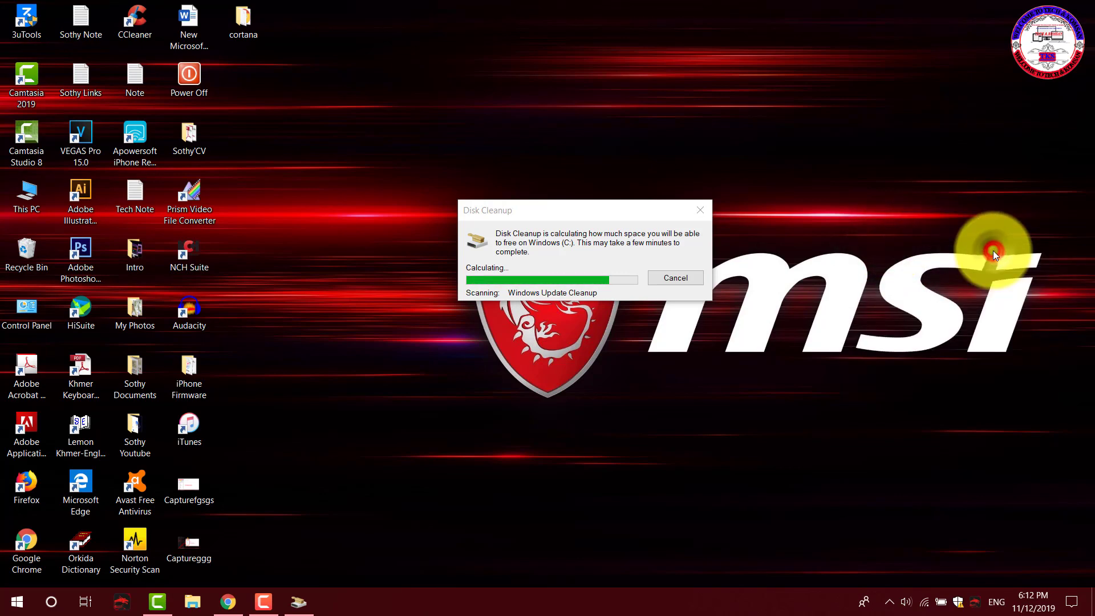
{"action": "right_click", "coordinate": [865, 211]}
{"action": "left_click", "coordinate": [919, 255]}
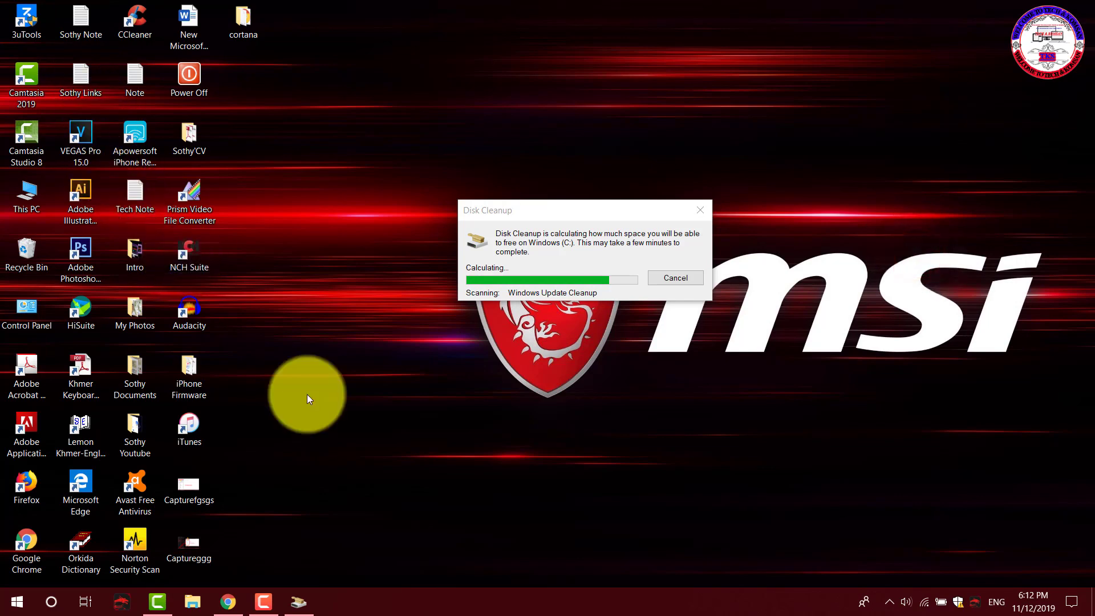
Open the installed apps list through This PC's uninstall option, look through it for unused or large apps, and close it.
{"action": "key", "text": "super+e"}
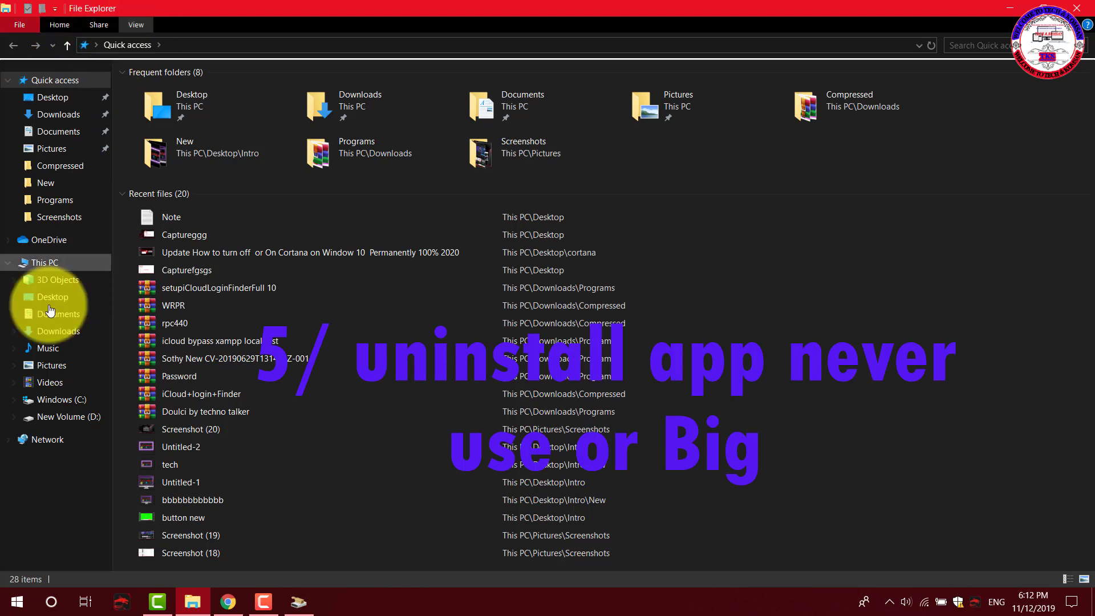
{"action": "left_click", "coordinate": [61, 263]}
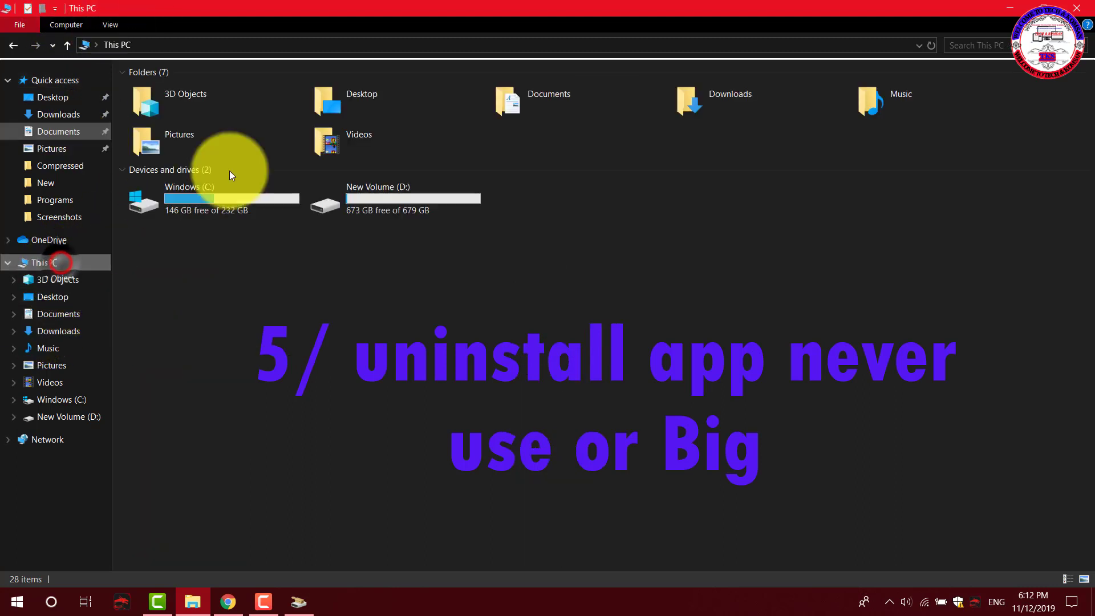
{"action": "left_click", "coordinate": [70, 25]}
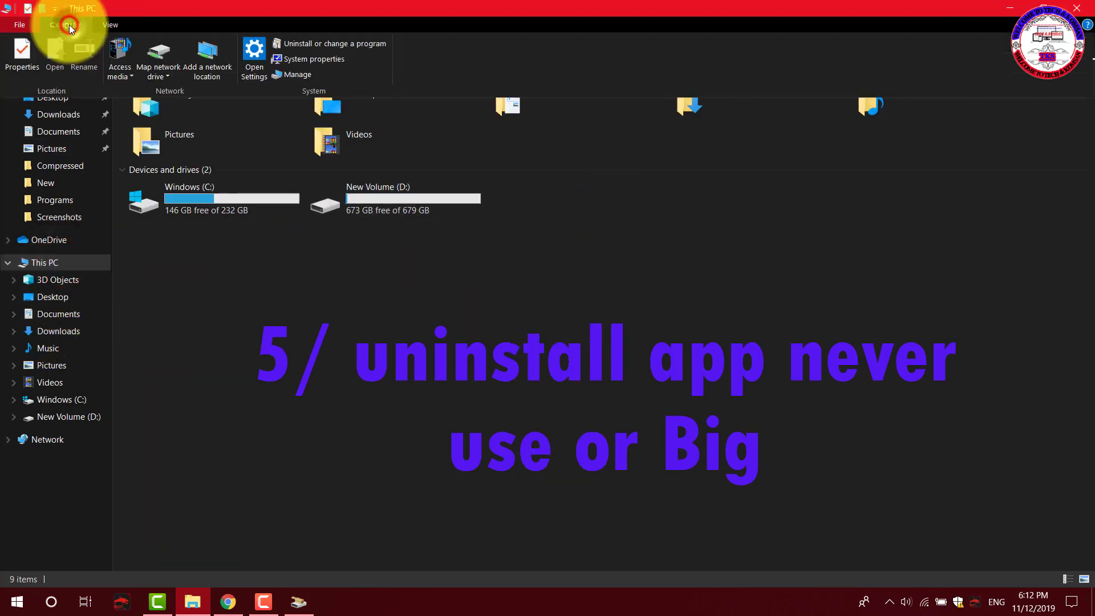
{"action": "left_click", "coordinate": [309, 44]}
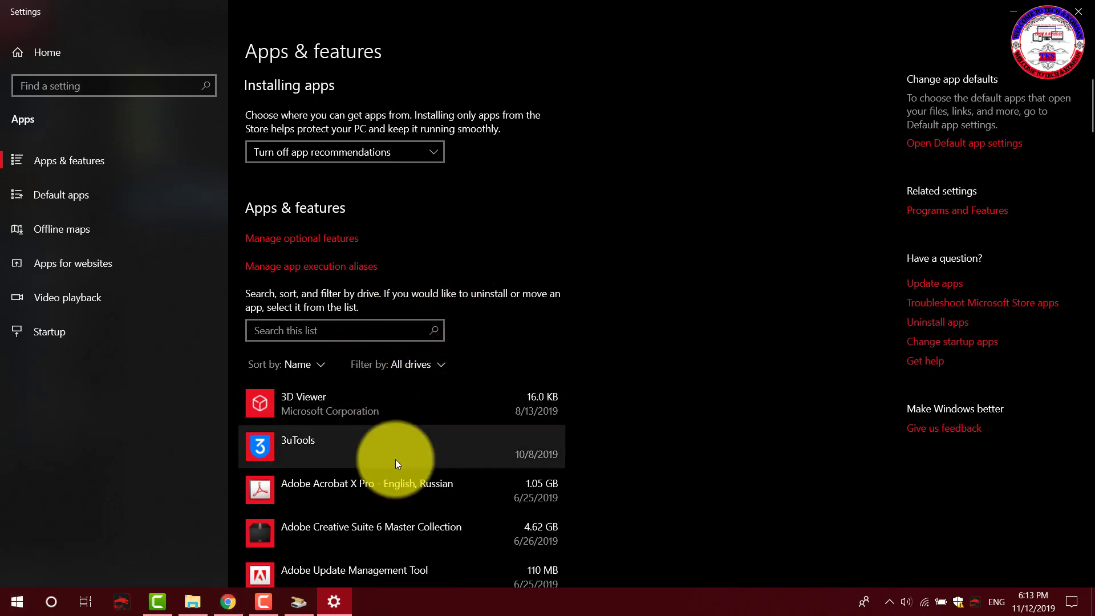
{"action": "scroll", "coordinate": [396, 456], "scroll_direction": "down", "scroll_amount": 15}
{"action": "scroll", "coordinate": [399, 456], "scroll_direction": "up", "scroll_amount": 18}
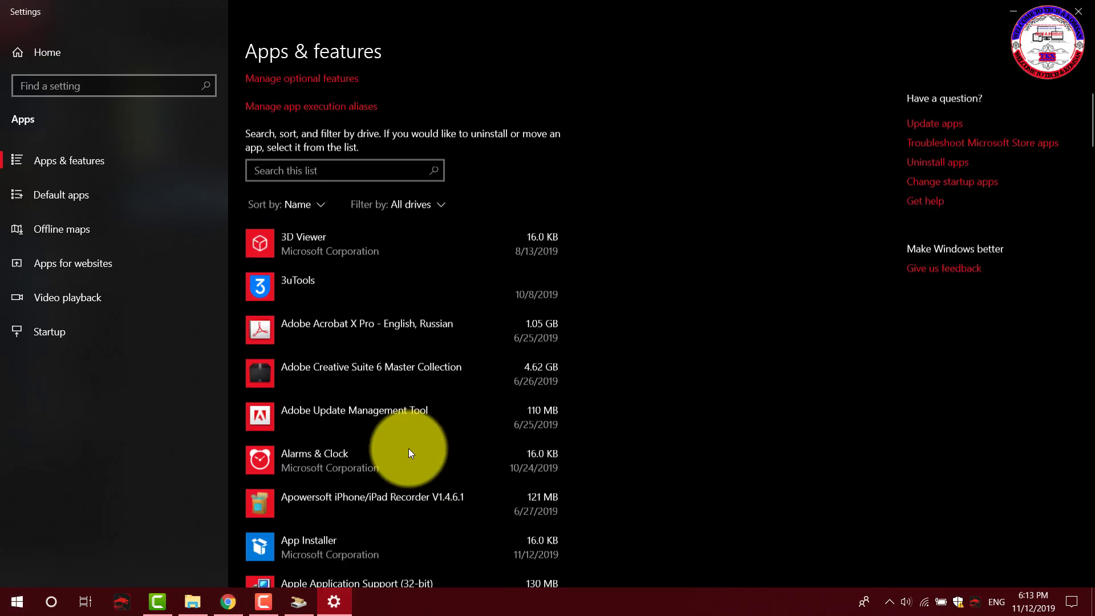
{"action": "scroll", "coordinate": [551, 454], "scroll_direction": "down", "scroll_amount": 2}
{"action": "scroll", "coordinate": [586, 426], "scroll_direction": "down", "scroll_amount": 5}
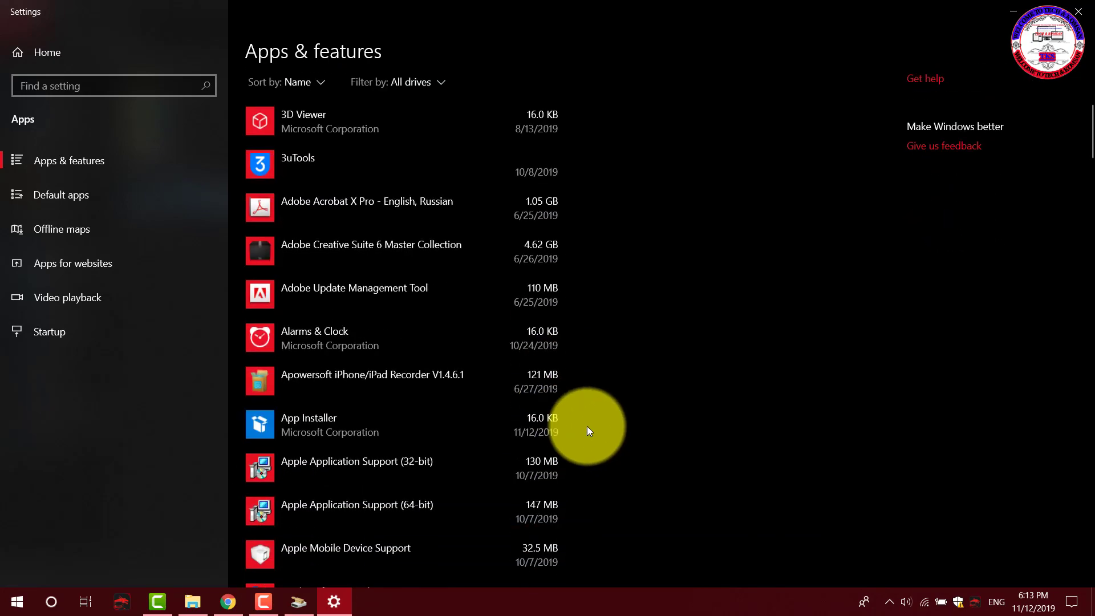
{"action": "left_click", "coordinate": [429, 230]}
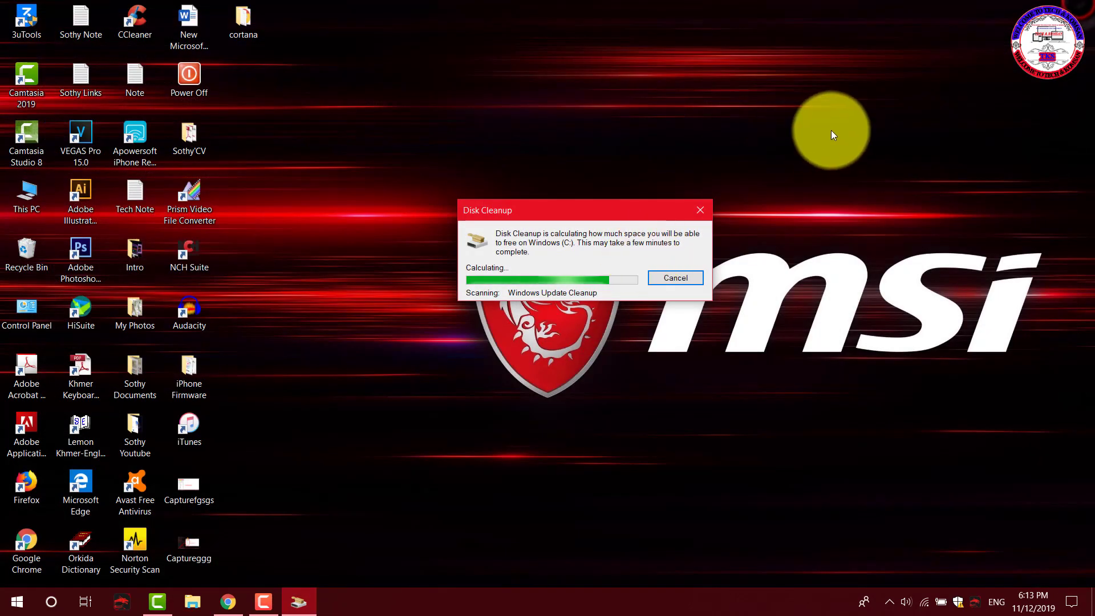
{"action": "right_click", "coordinate": [834, 130]}
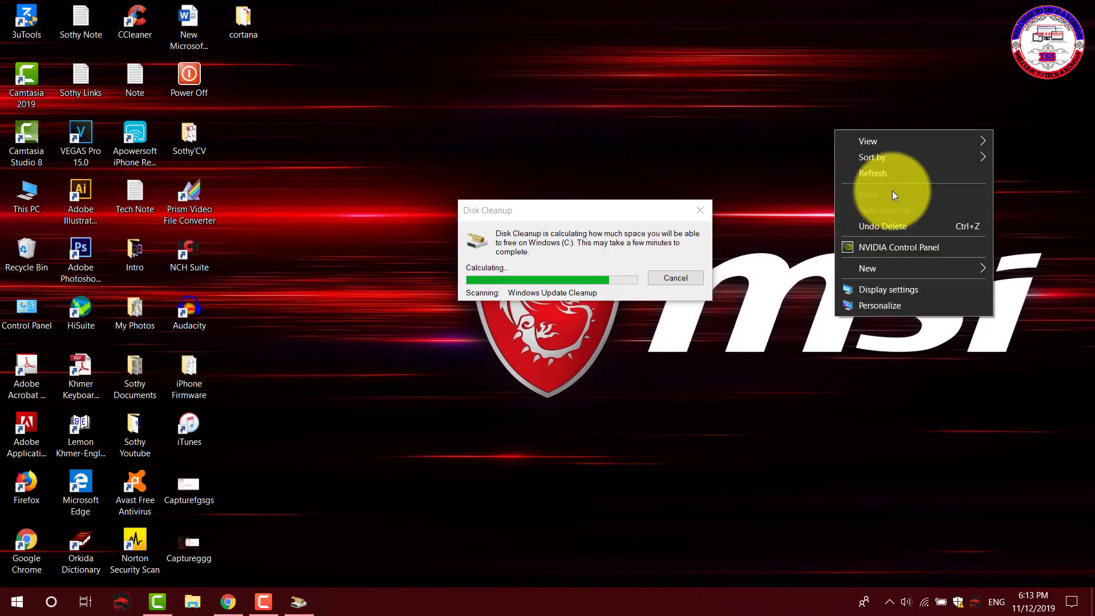
{"action": "left_click", "coordinate": [885, 173]}
{"action": "right_click", "coordinate": [825, 155]}
{"action": "left_click", "coordinate": [871, 199]}
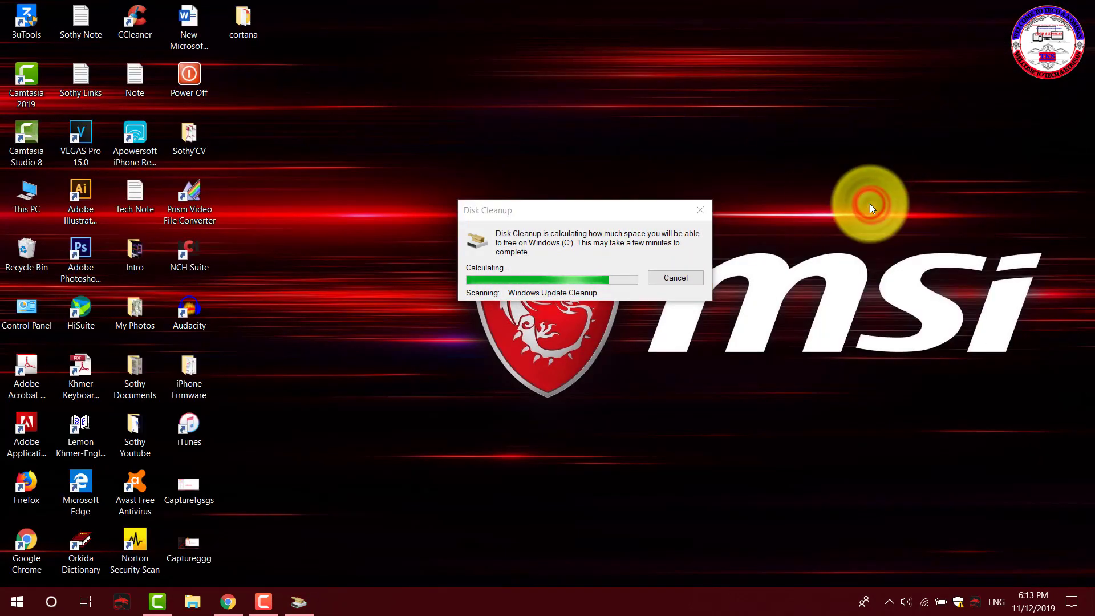
{"action": "right_click", "coordinate": [845, 149]}
{"action": "left_click", "coordinate": [894, 191]}
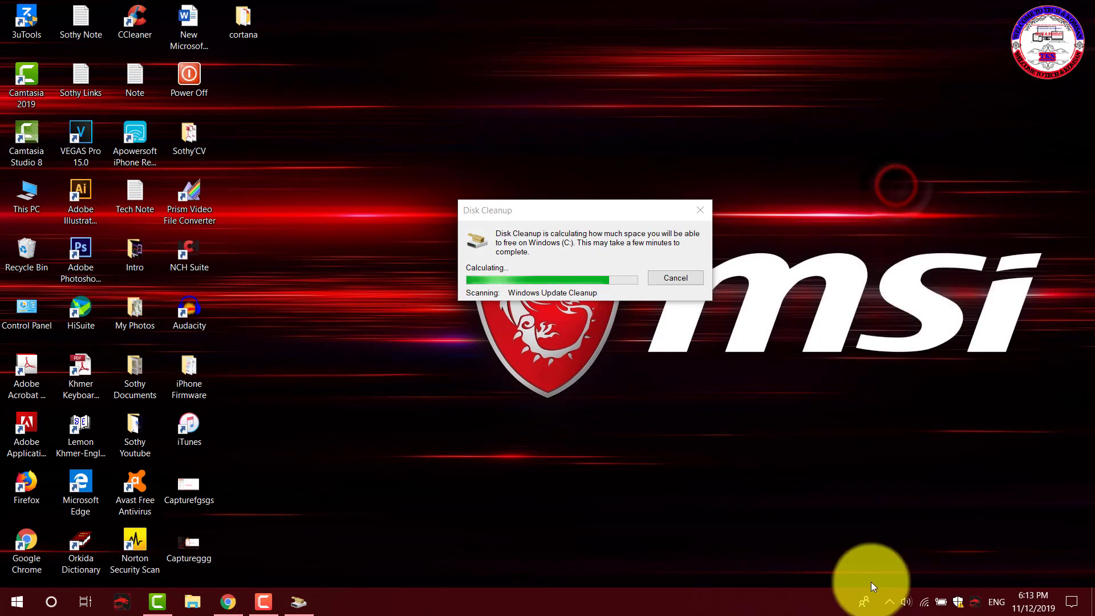
Open Task Manager, maximize its window and show the list of startup apps.
{"action": "right_click", "coordinate": [770, 612]}
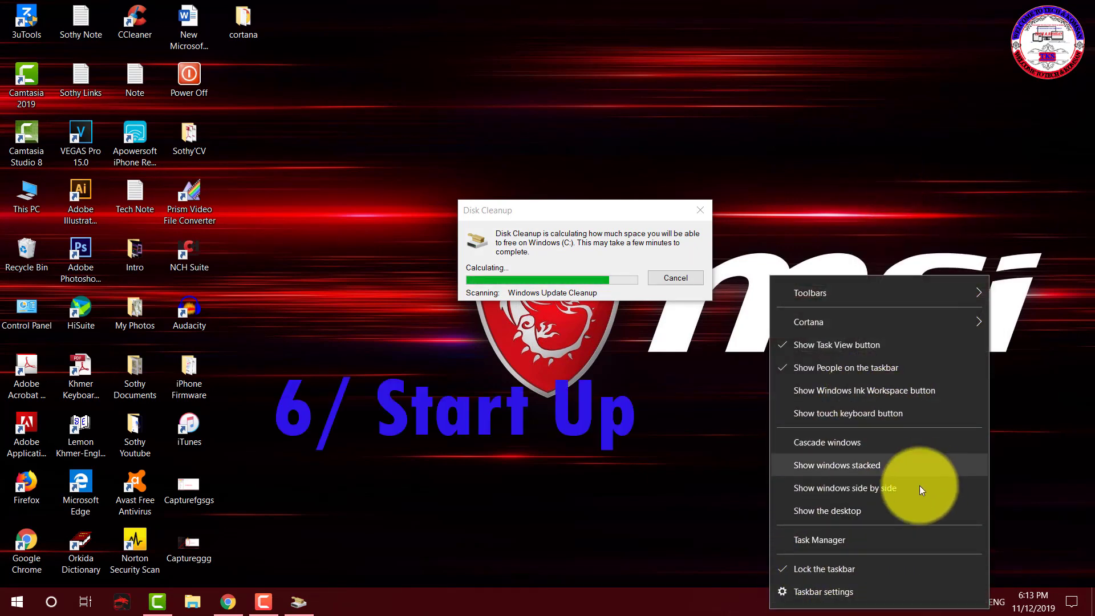
{"action": "left_click", "coordinate": [834, 539]}
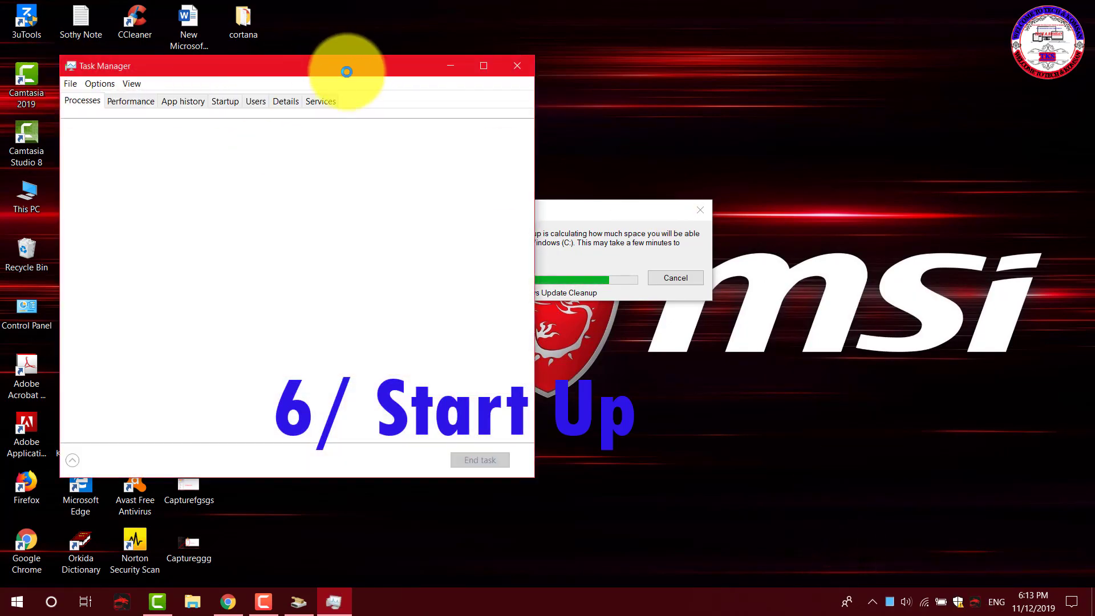
{"action": "left_click_drag", "start_coordinate": [346, 67], "coordinate": [584, 65]}
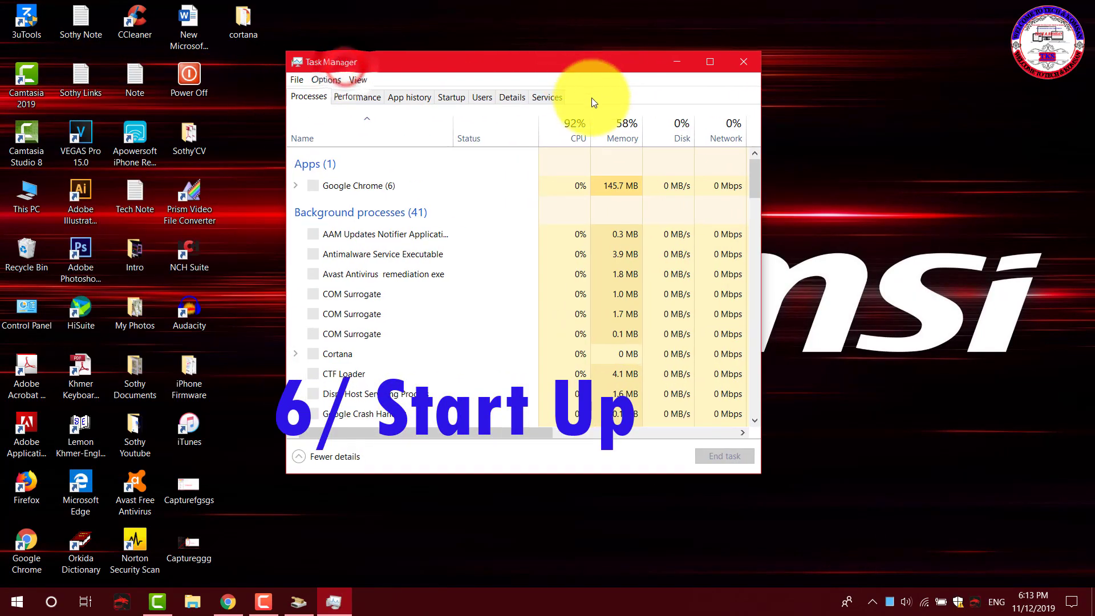
{"action": "left_click", "coordinate": [713, 62]}
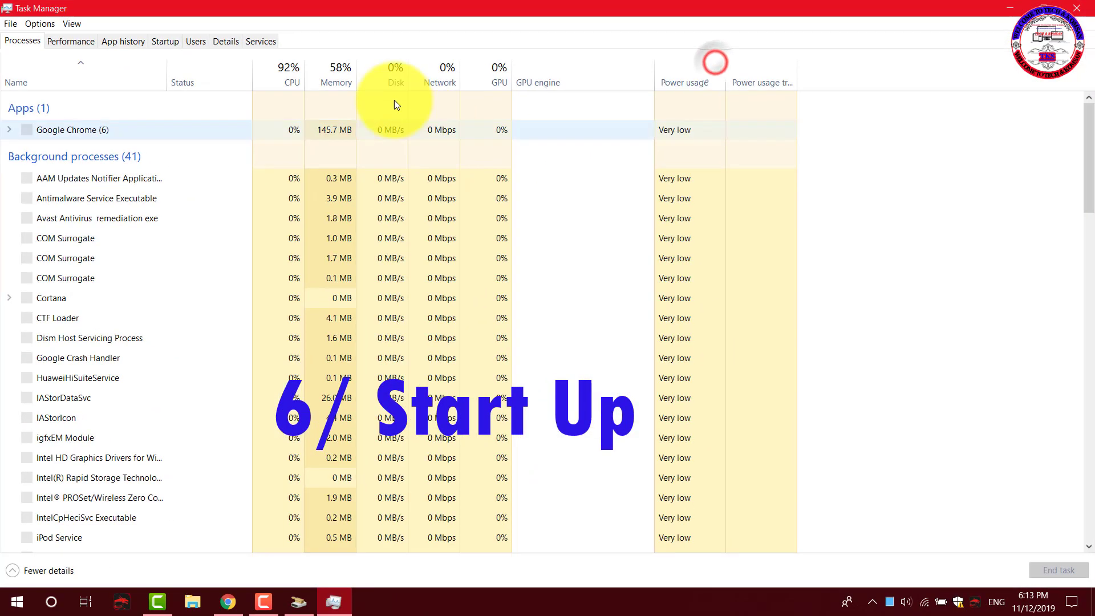
{"action": "left_click", "coordinate": [167, 43]}
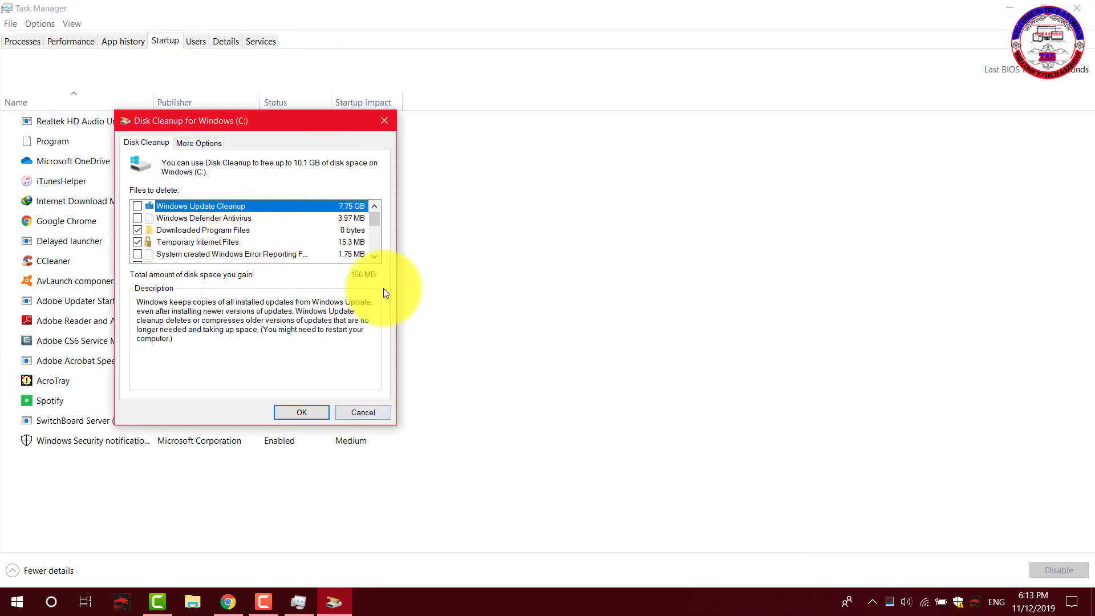
Close the Disk Cleanup window for Windows (C:) without deleting any files and refresh the desktop.
{"action": "left_click", "coordinate": [384, 120]}
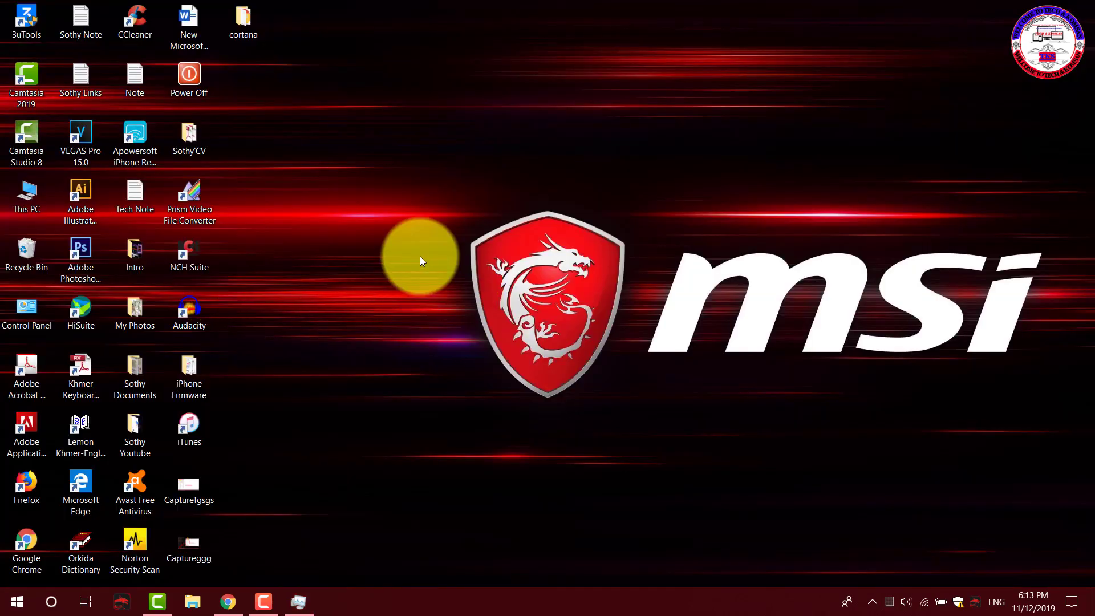
{"action": "right_click", "coordinate": [421, 258]}
{"action": "left_click", "coordinate": [464, 307]}
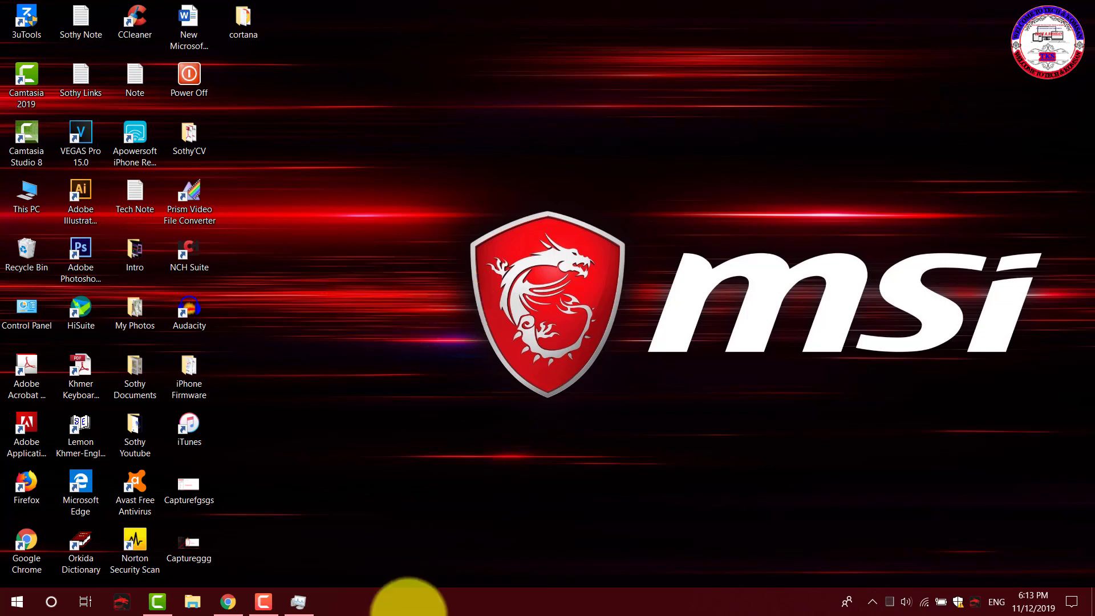
{"action": "left_click", "coordinate": [298, 602]}
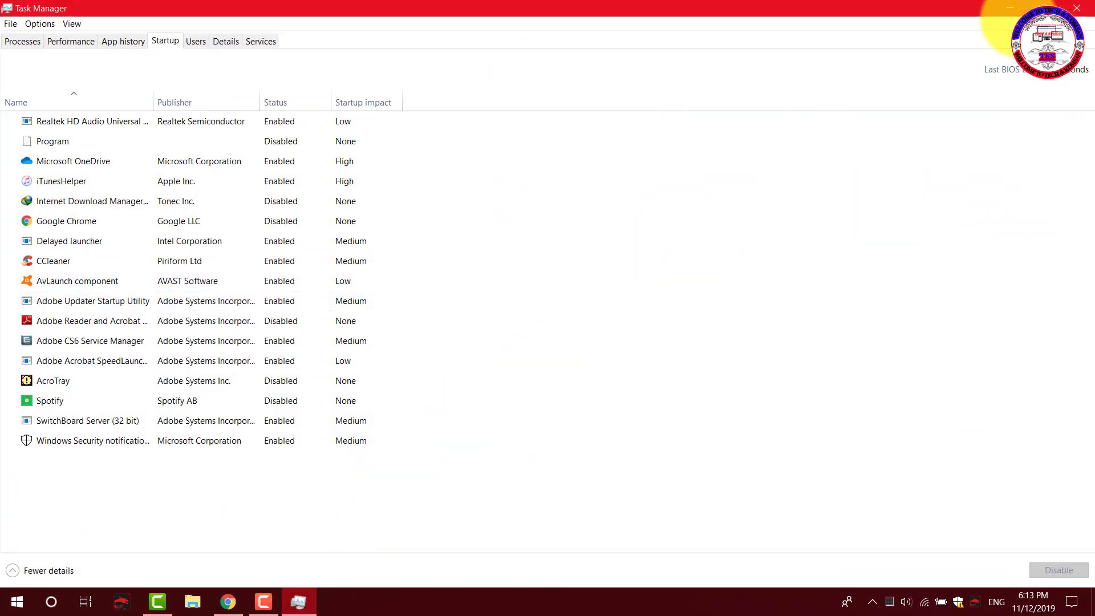
{"action": "left_click", "coordinate": [1011, 12]}
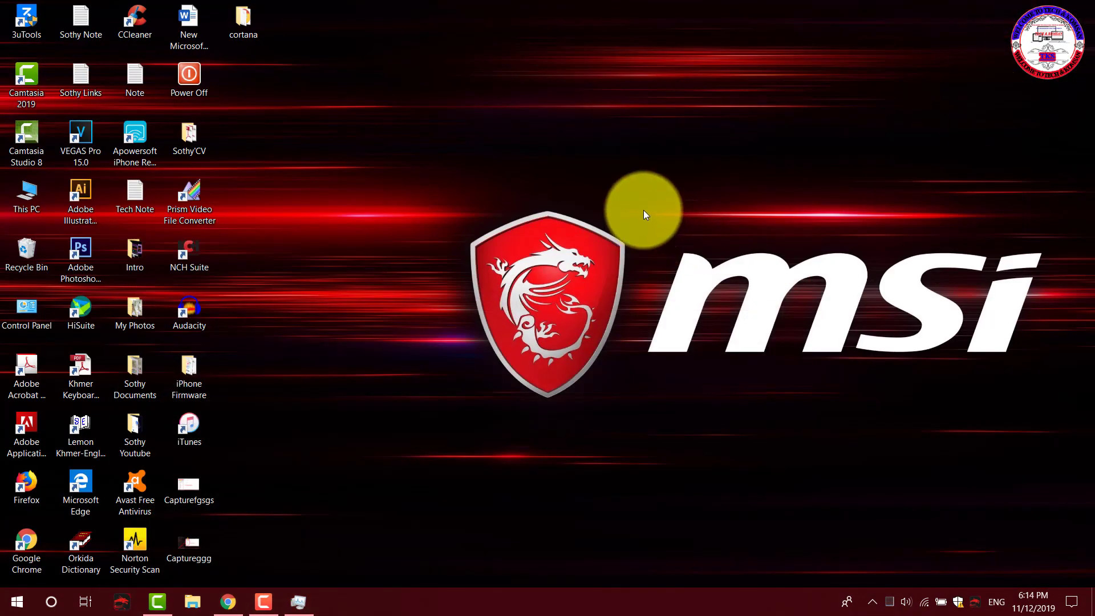
{"action": "right_click", "coordinate": [596, 226]}
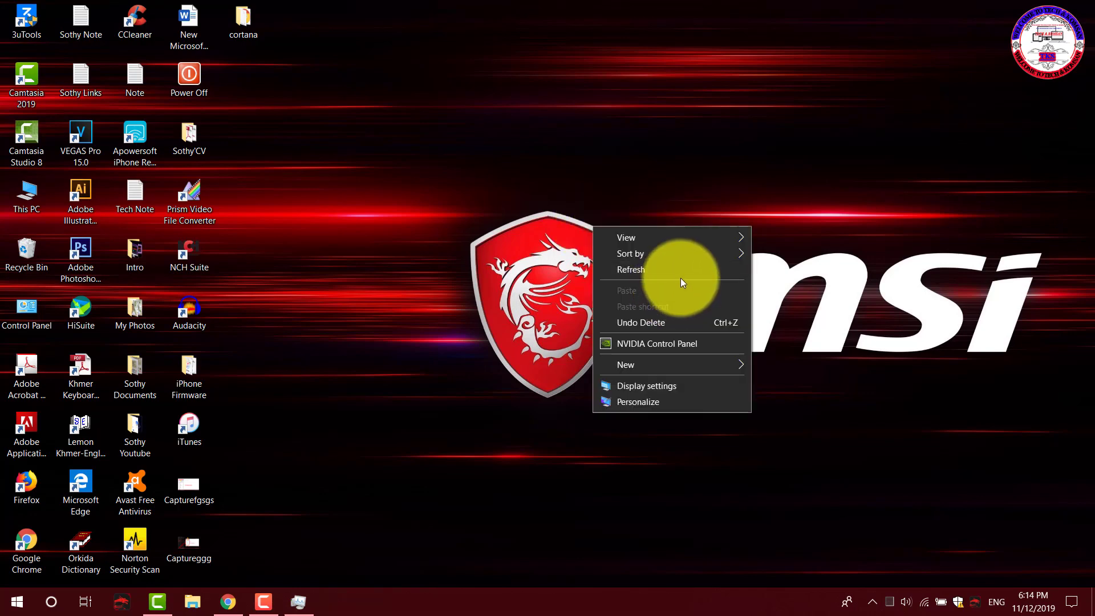
{"action": "left_click", "coordinate": [675, 272]}
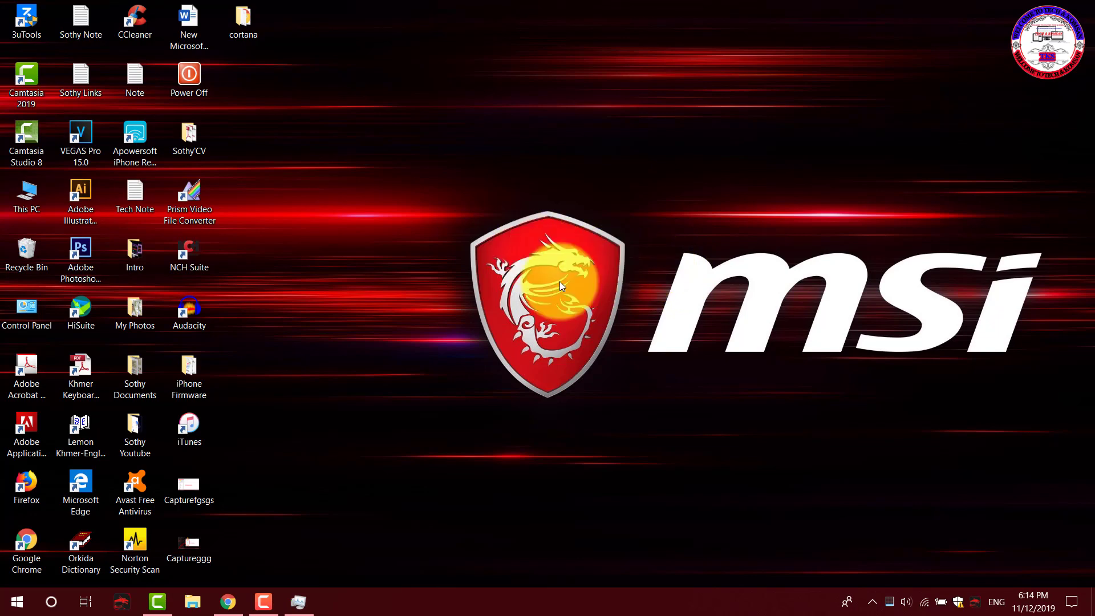
{"action": "right_click", "coordinate": [544, 245]}
{"action": "left_click", "coordinate": [597, 281]}
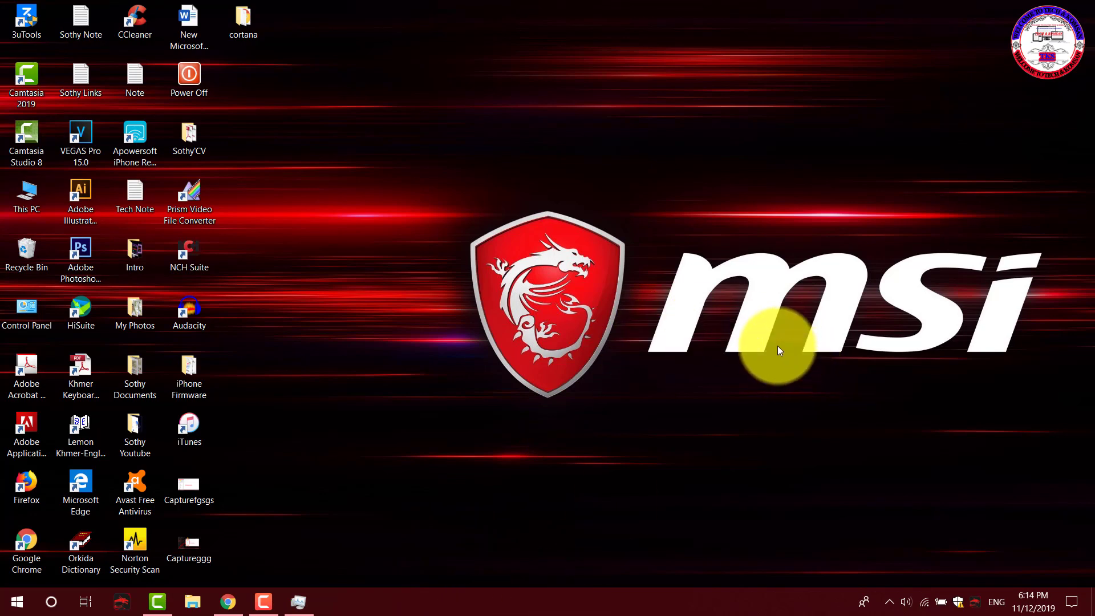
{"action": "right_click", "coordinate": [459, 267]}
{"action": "left_click", "coordinate": [498, 310]}
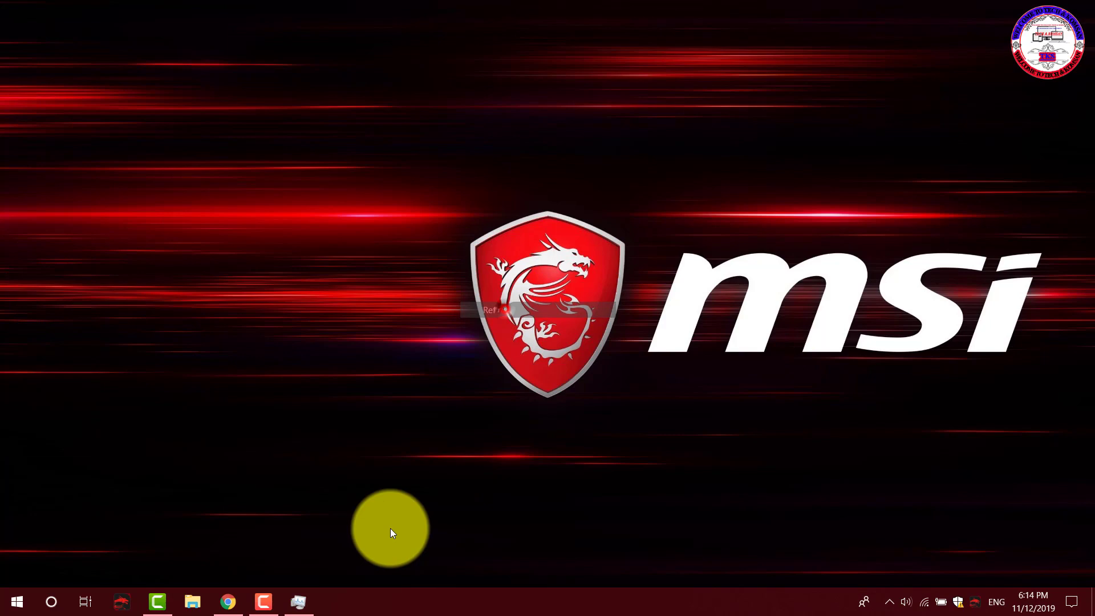
Bring Task Manager back up and disable iTunesHelper as a startup app.
{"action": "left_click", "coordinate": [302, 600]}
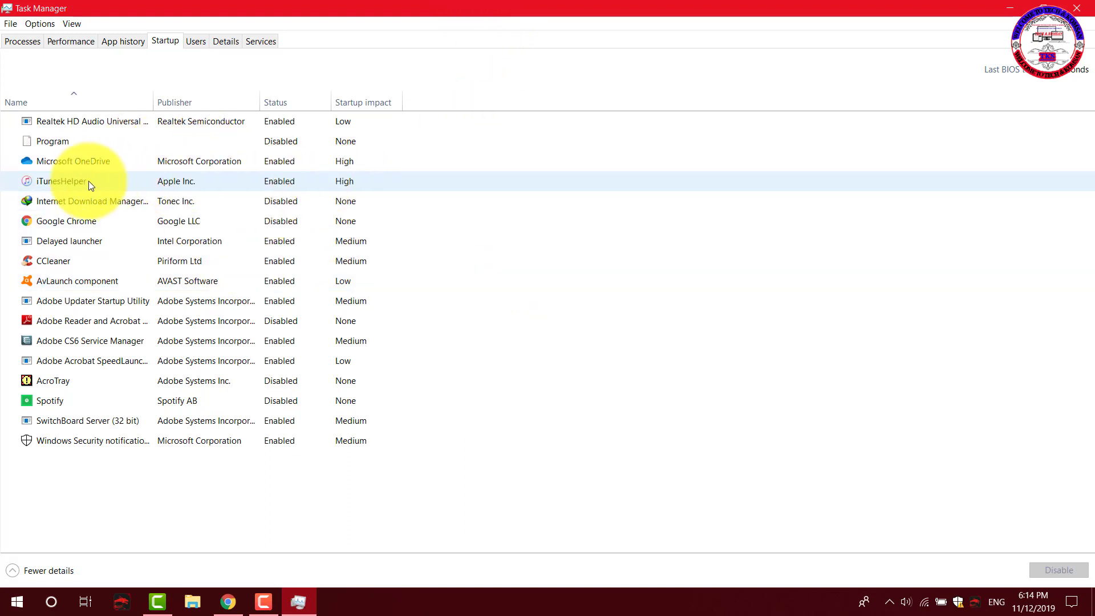
{"action": "left_click", "coordinate": [114, 180]}
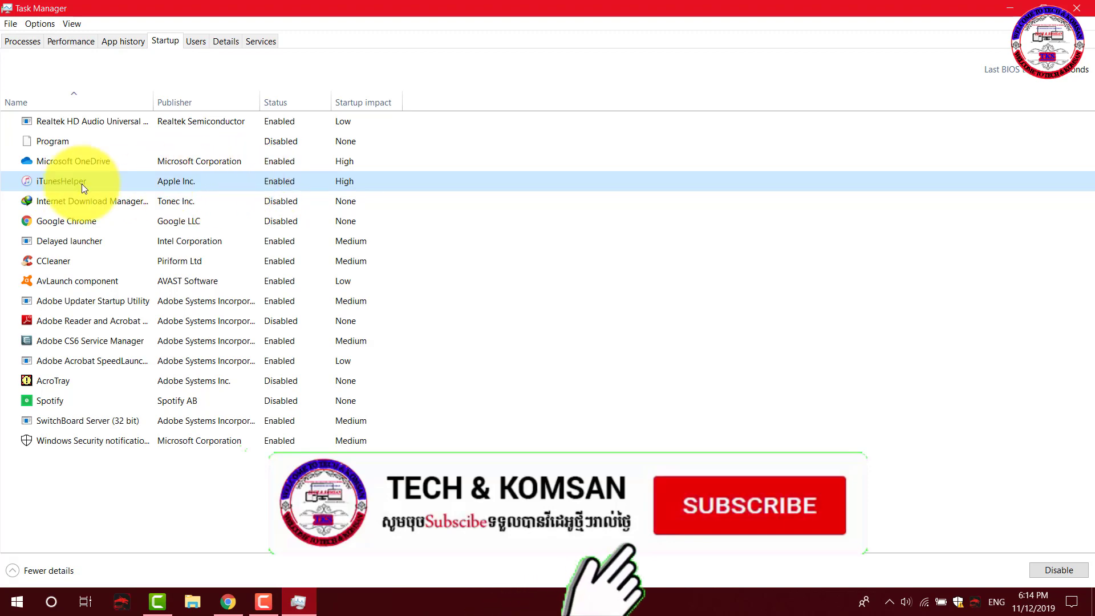
{"action": "left_click", "coordinate": [227, 180]}
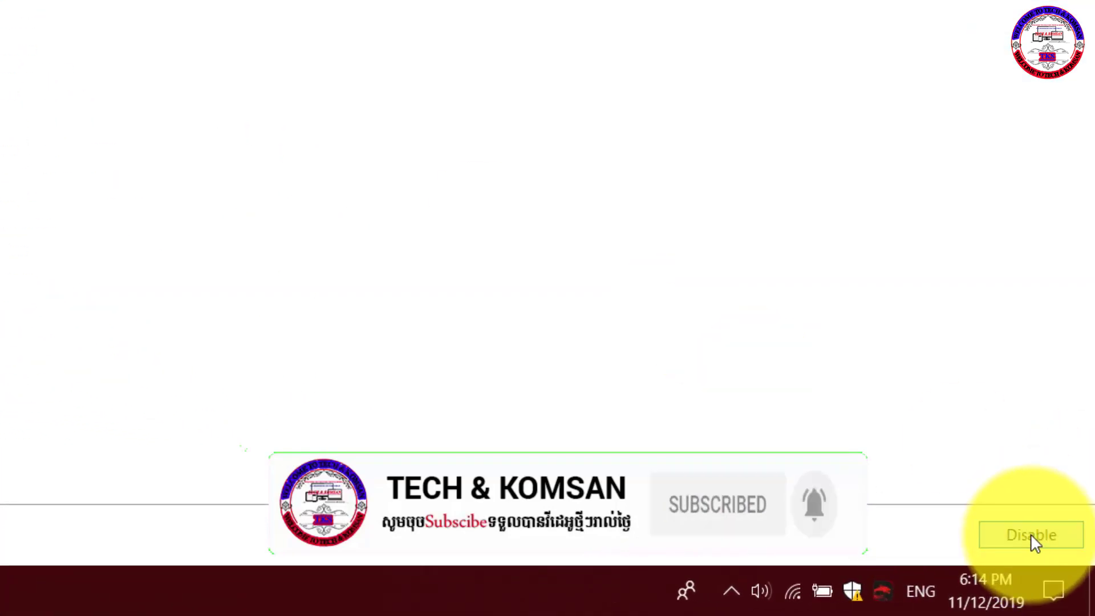
{"action": "left_click", "coordinate": [1032, 534]}
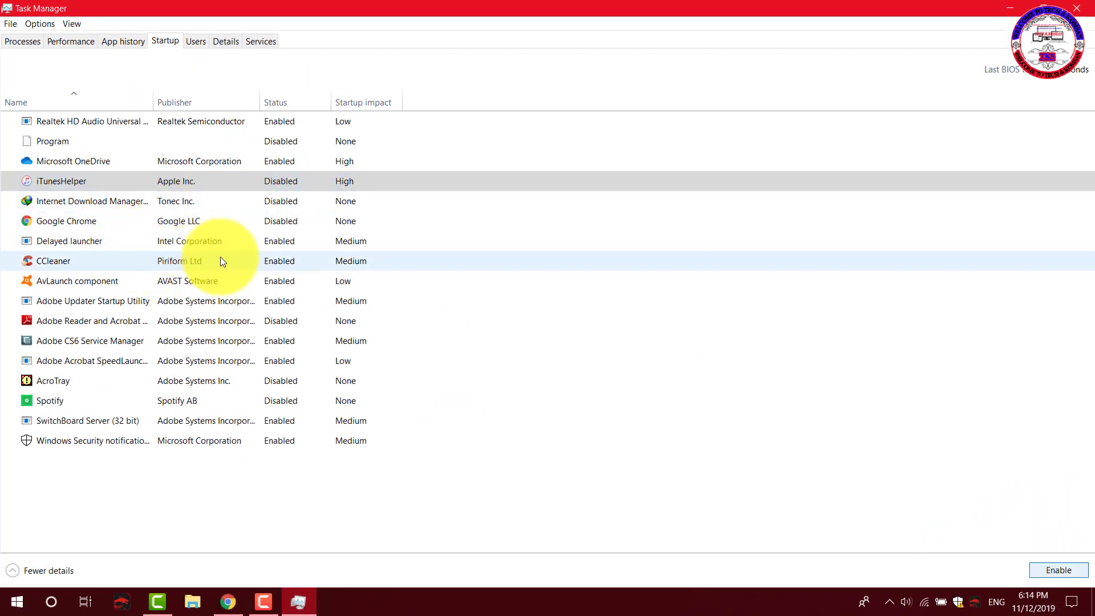
Disable CCleaner and Microsoft OneDrive in the startup apps list.
{"action": "left_click", "coordinate": [264, 259]}
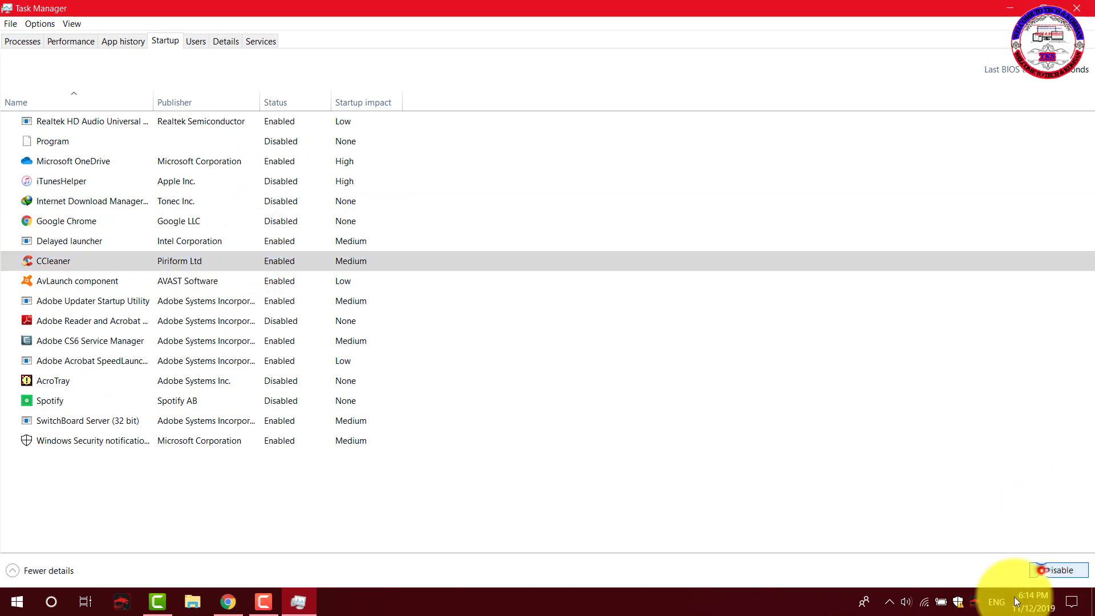
{"action": "left_click", "coordinate": [273, 223]}
{"action": "left_click", "coordinate": [259, 206]}
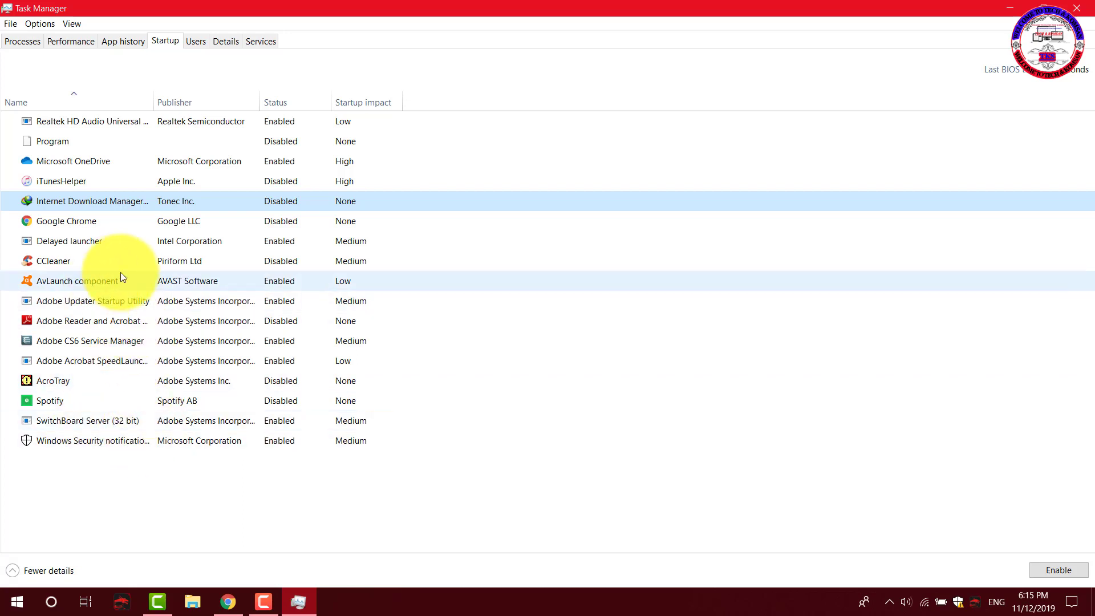
{"action": "left_click", "coordinate": [297, 161]}
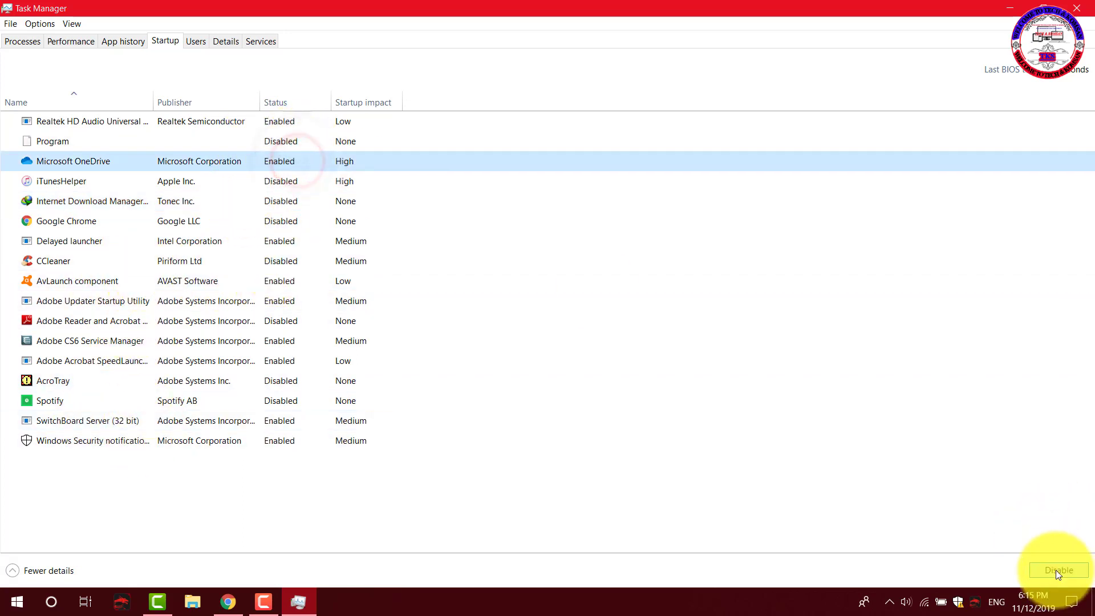
{"action": "left_click", "coordinate": [1056, 570]}
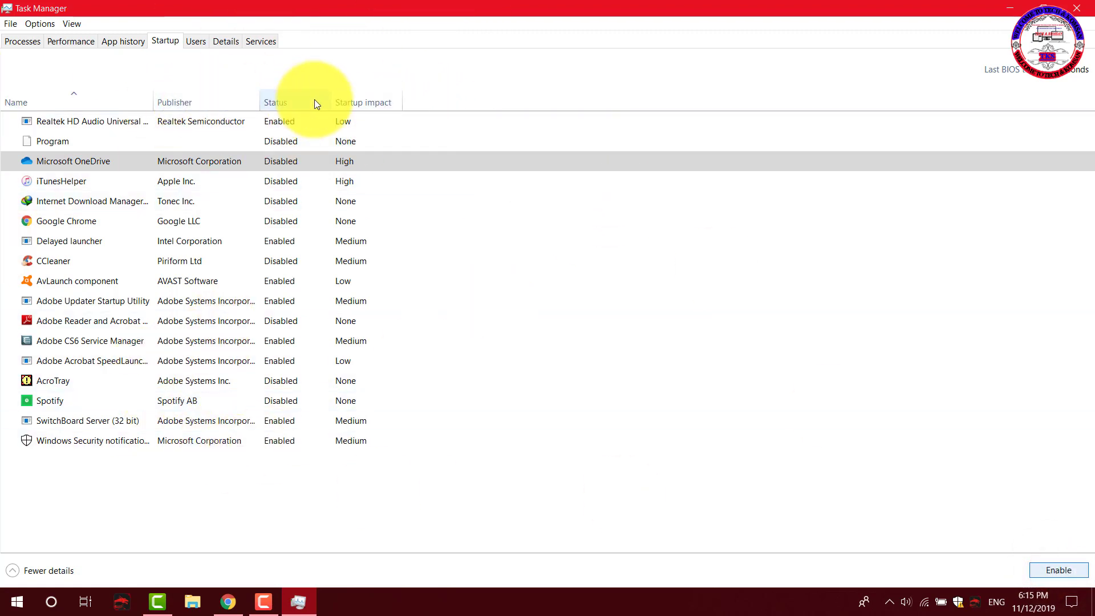
Close Task Manager and refresh the desktop.
{"action": "left_click", "coordinate": [1077, 8]}
{"action": "right_click", "coordinate": [433, 201]}
{"action": "left_click", "coordinate": [490, 239]}
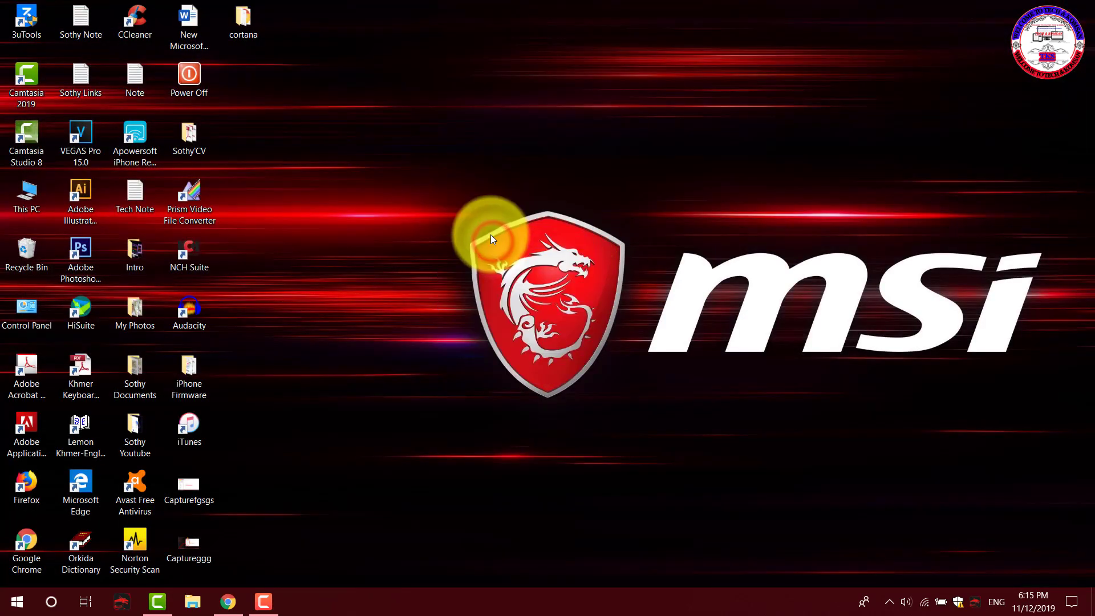